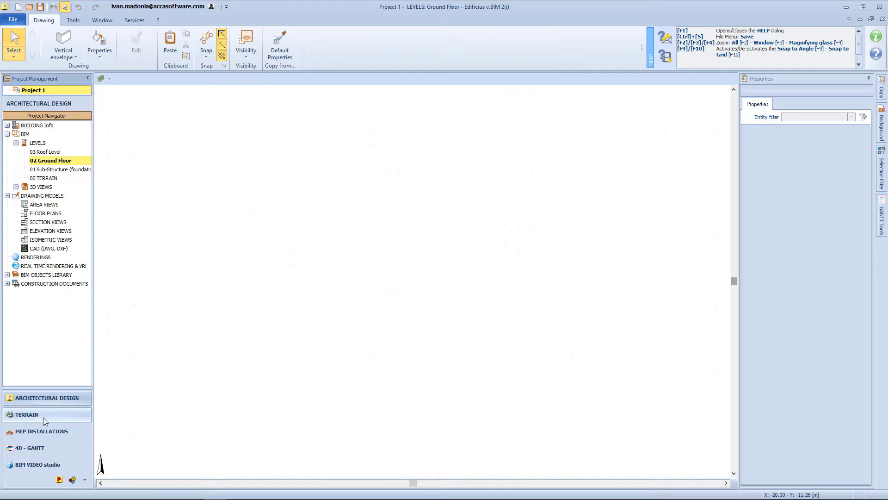
In the Terrain environment, draw a closed six-point terrain perimeter with rounded edges on the SURVEY level, covering about 8931 m²
click(72, 415)
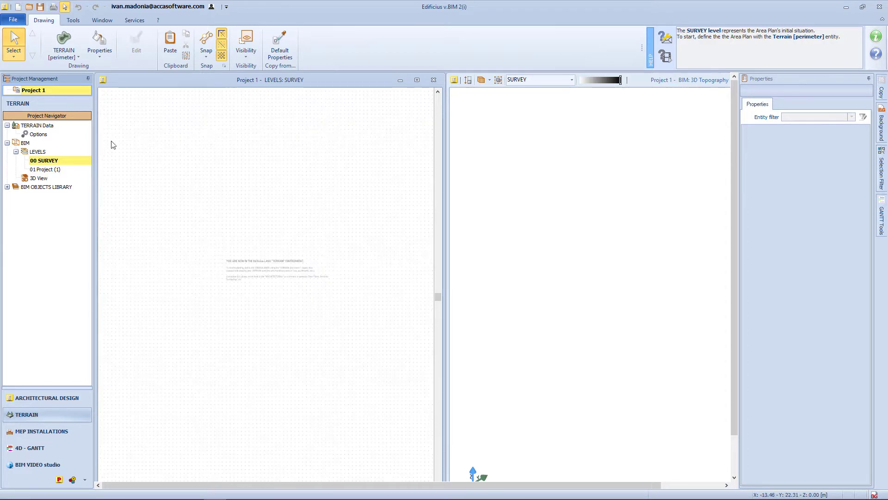
click(65, 39)
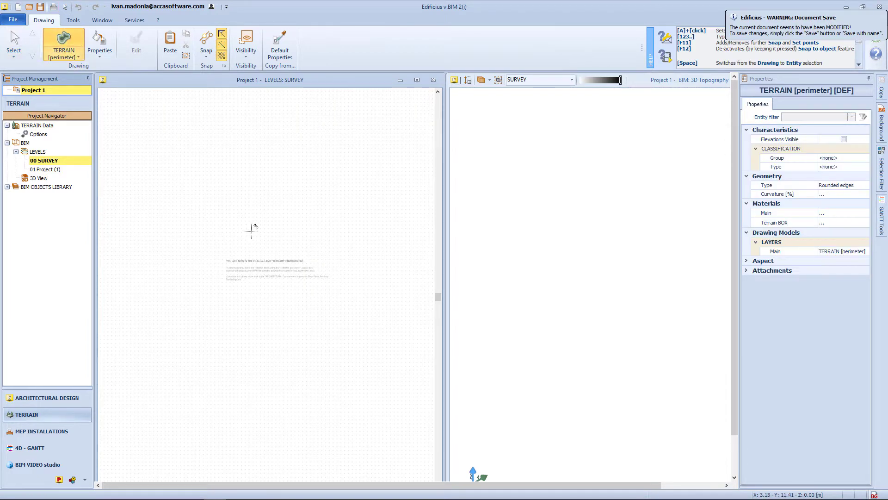
click(183, 169)
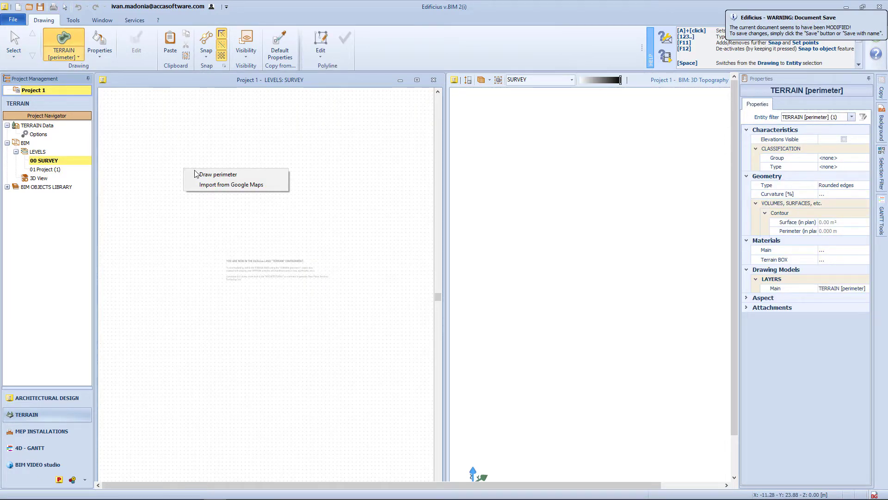
click(272, 174)
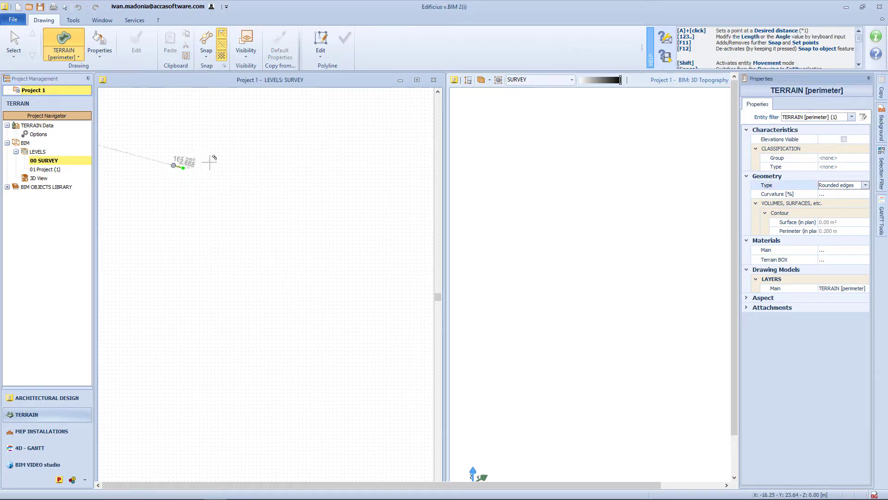
click(326, 138)
scroll(282, 162, down, 3)
click(339, 173)
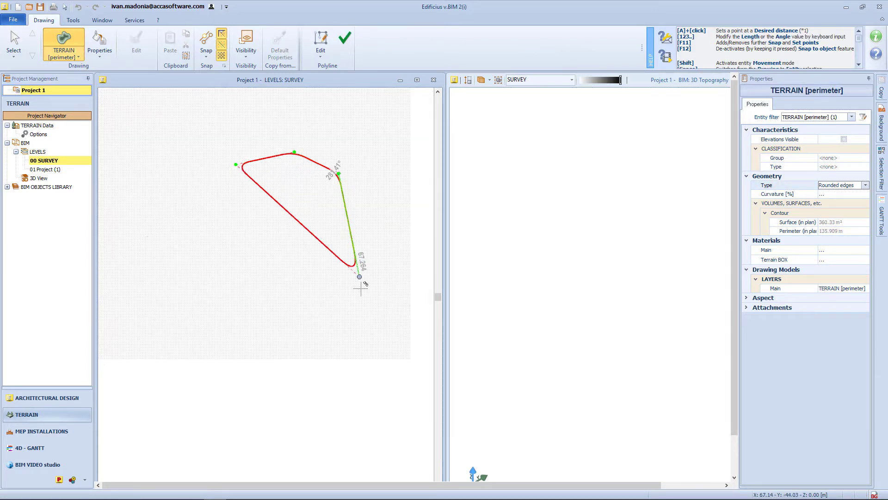
click(361, 296)
click(241, 329)
click(176, 247)
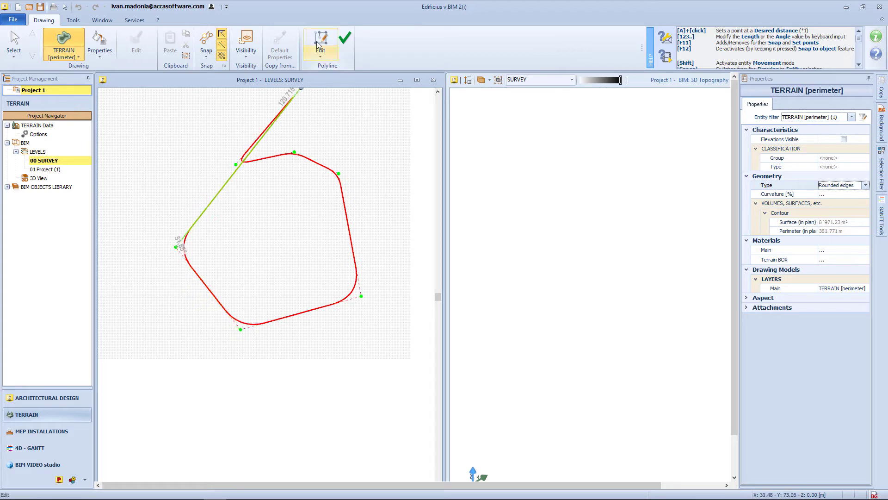
click(345, 38)
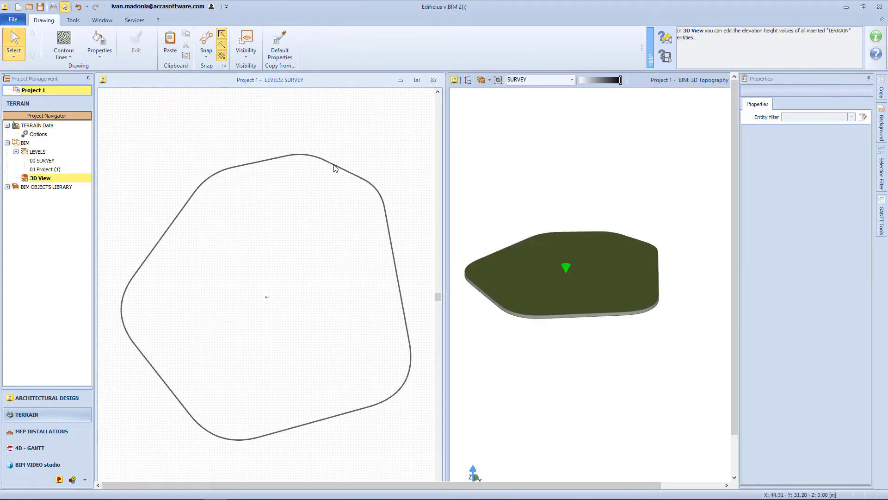
Keep the terrain perimeter's geometry type as Rounded edges and tighten the rounding of its north-east corner
click(359, 177)
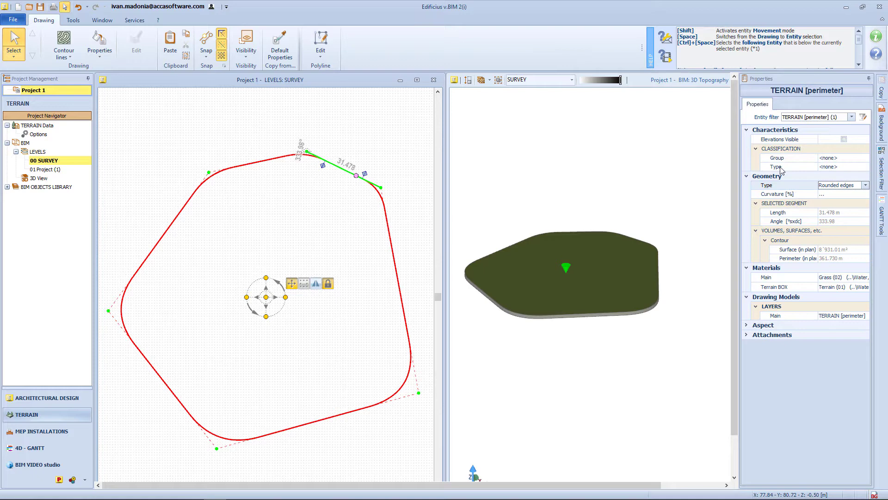
click(865, 185)
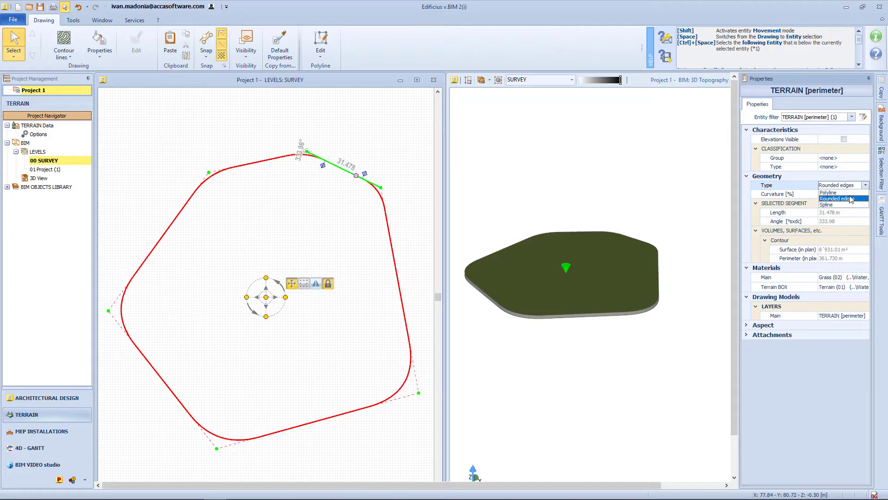
click(850, 198)
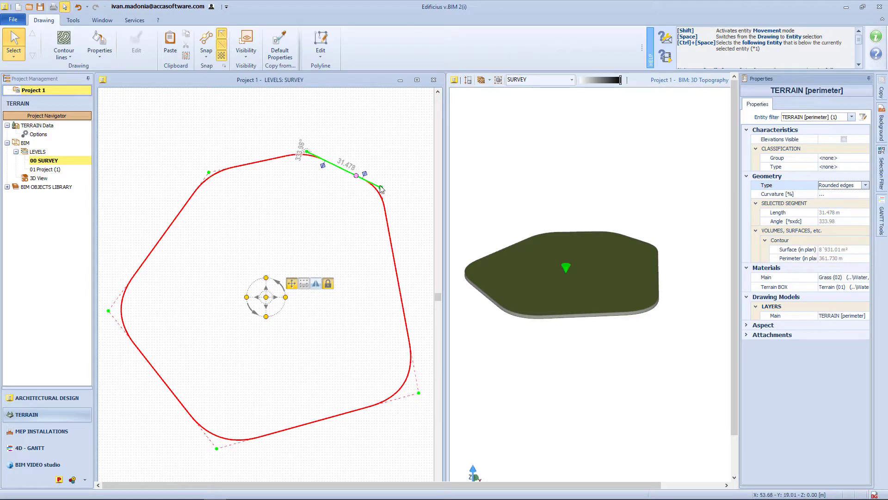
drag(365, 173, 374, 178)
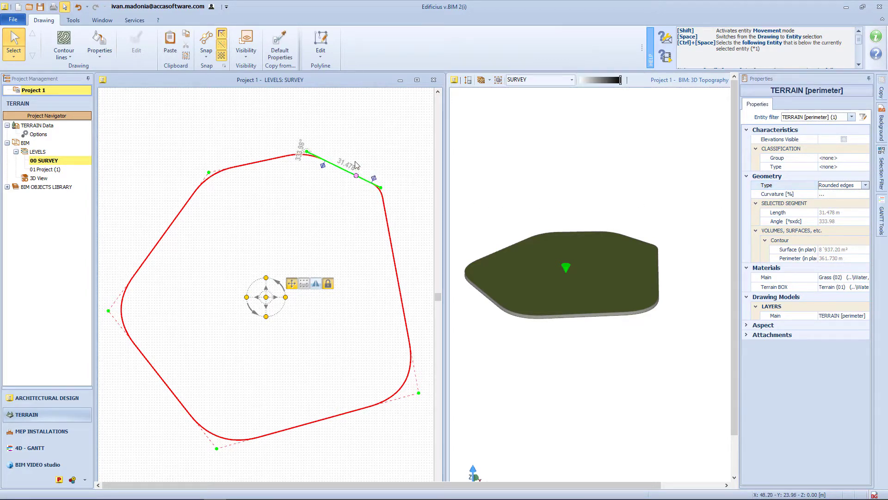
Convert the long straight east segment of the terrain perimeter to an outward-bulging arc
click(389, 235)
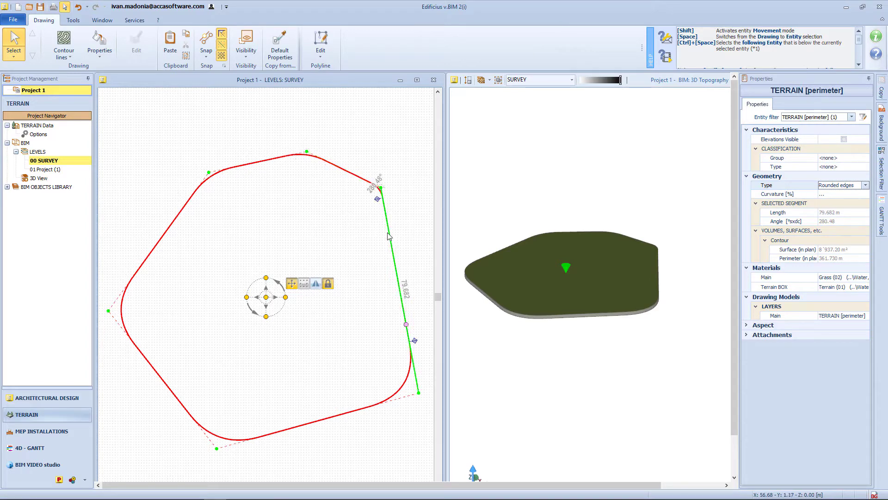
click(321, 49)
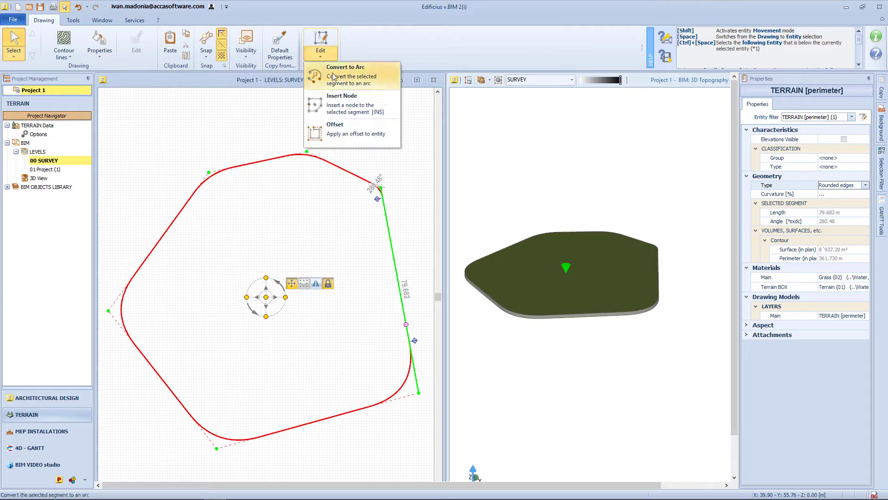
click(355, 84)
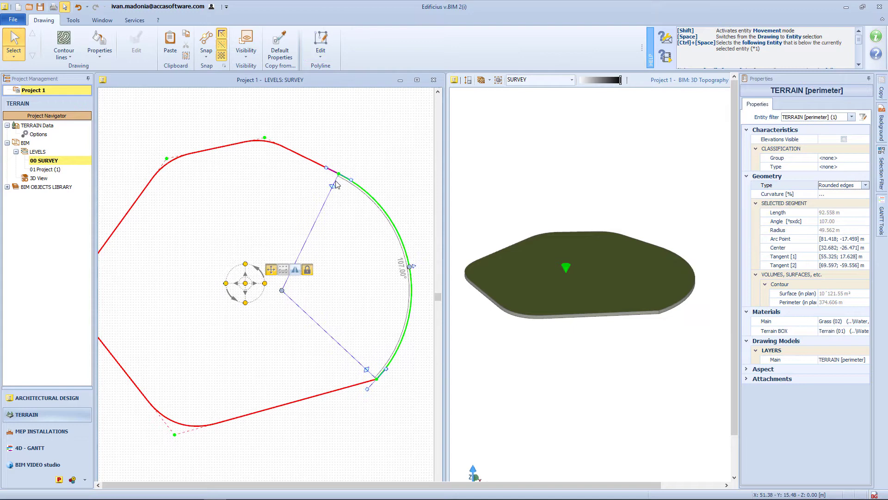
Insert a node midway along the perimeter's east arc and move it inward to about [71.7; -14.4] m
double_click(373, 197)
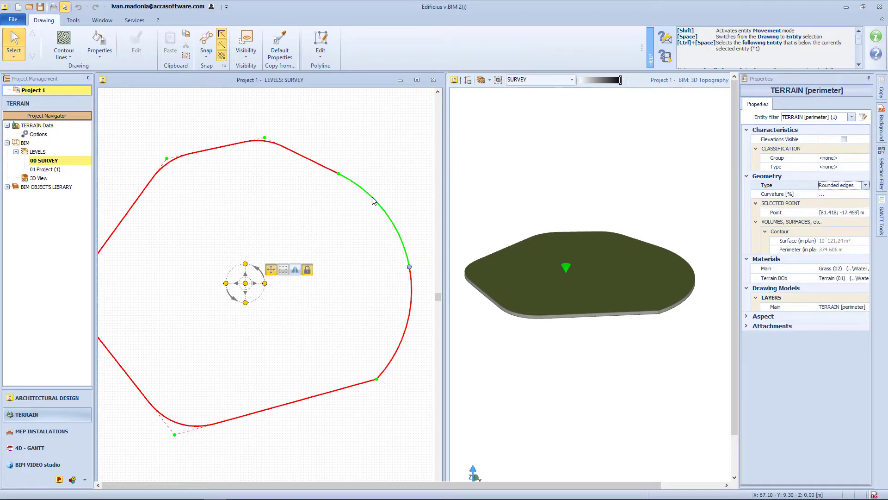
click(410, 268)
drag(410, 266, 385, 256)
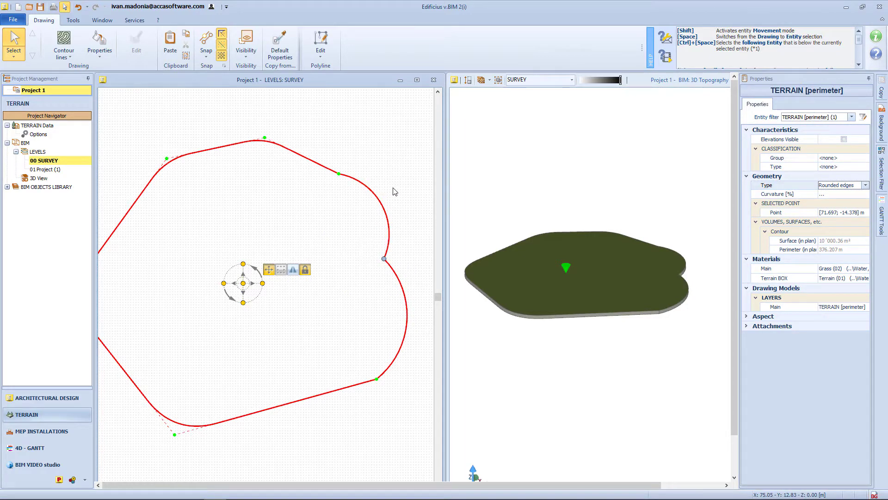
Import the DXF/DWG survey Rilievo.dwg with a conversion factor of 1 and place it over the terrain perimeter
click(72, 58)
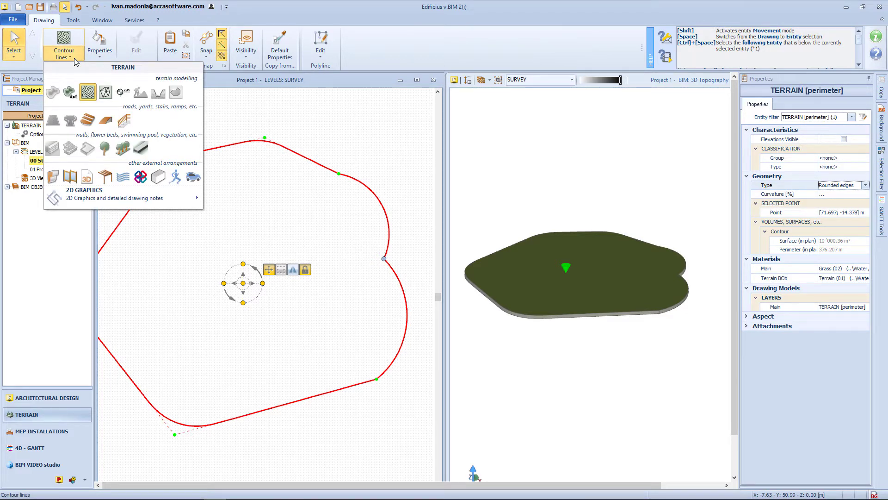
click(68, 93)
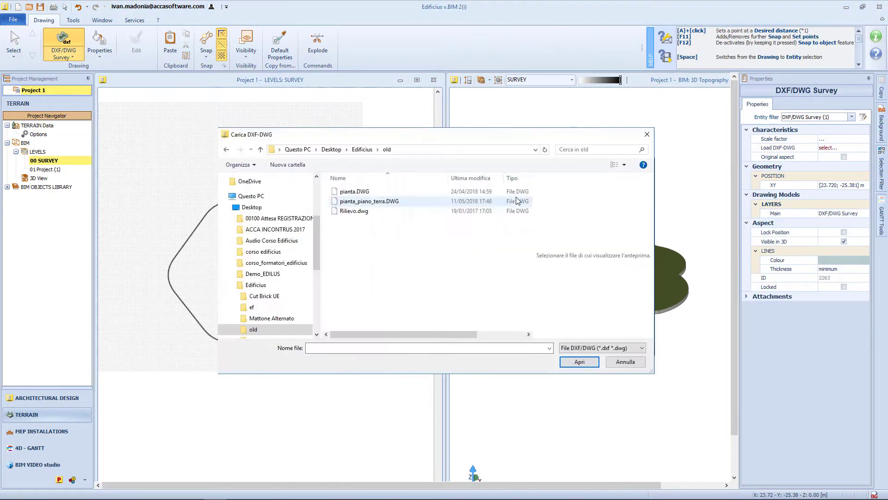
click(355, 210)
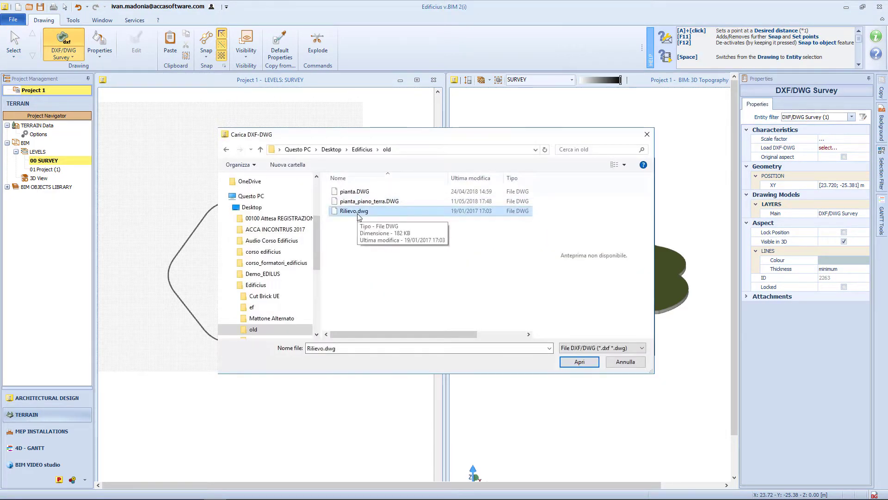
double_click(359, 214)
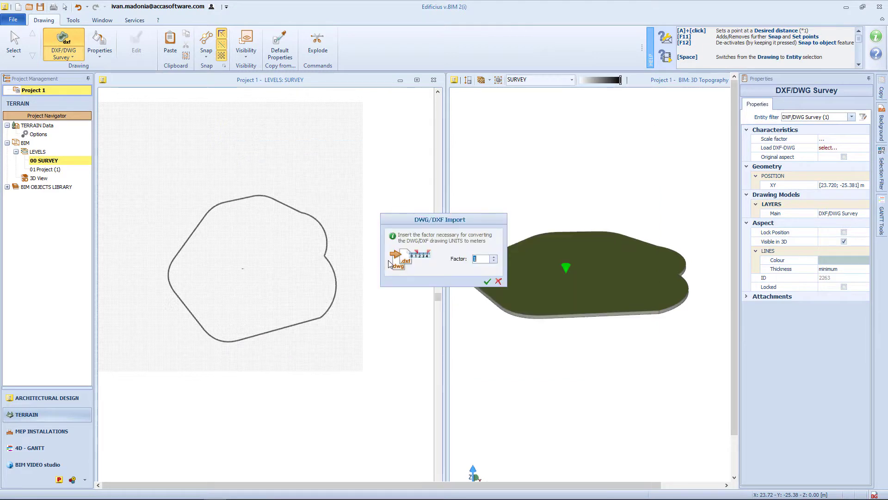
drag(454, 223, 342, 125)
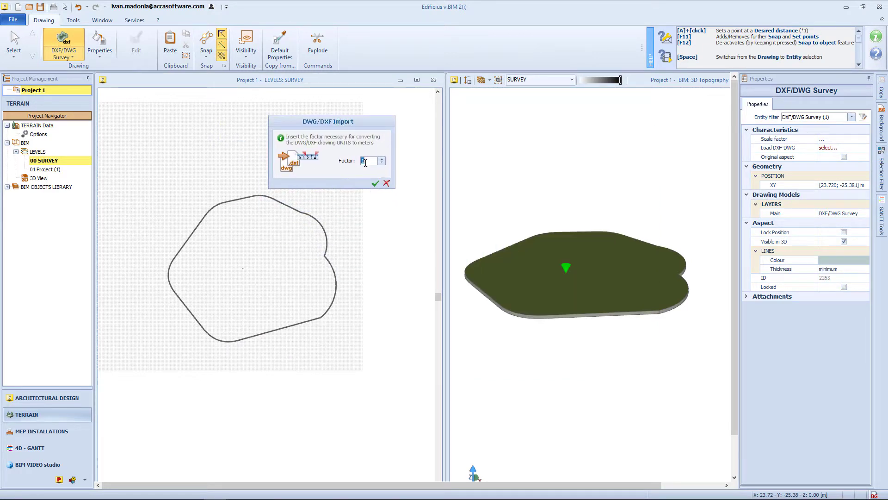
click(375, 184)
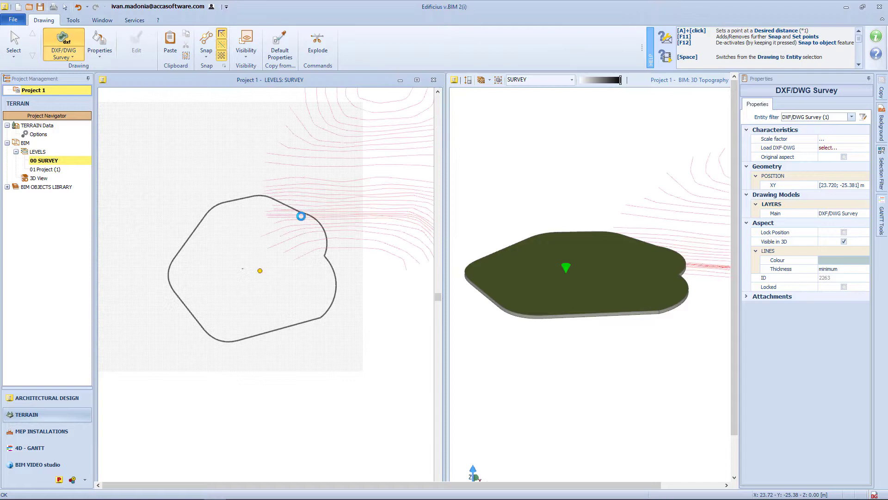
click(173, 338)
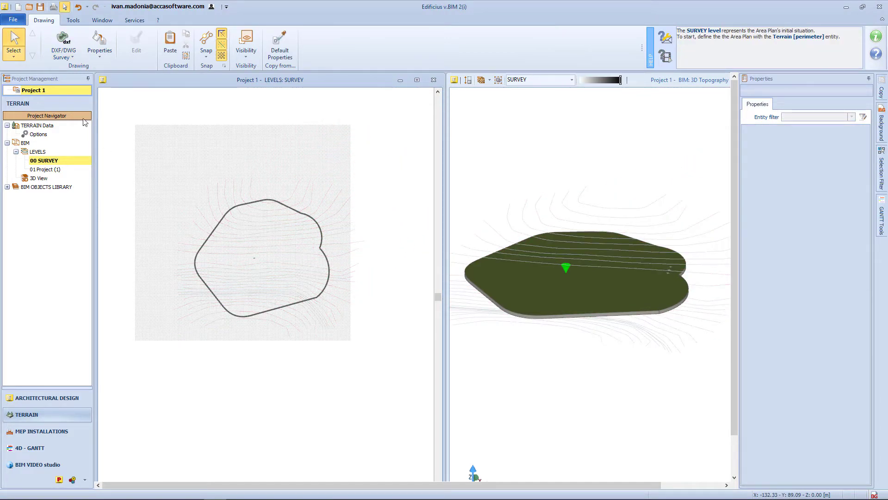
Generate contour lines automatically from the imported DWG survey, enclosing the whole terrain outline in the selection window
click(71, 57)
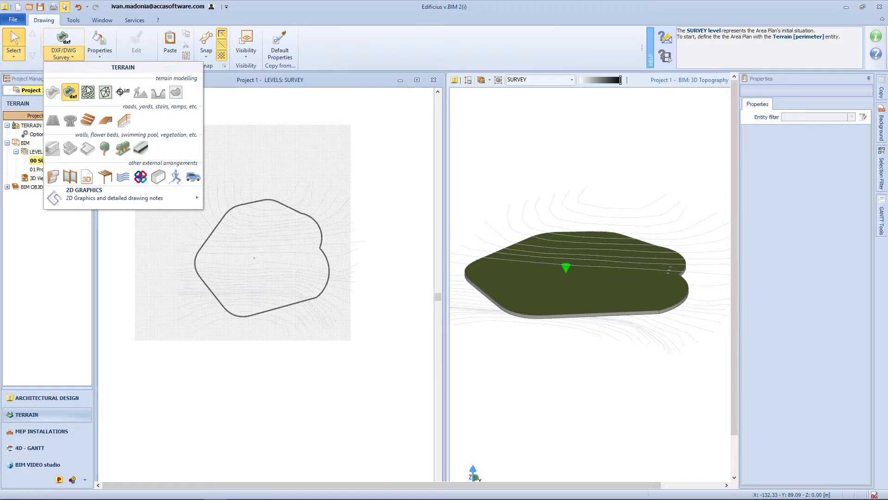
click(88, 92)
click(323, 48)
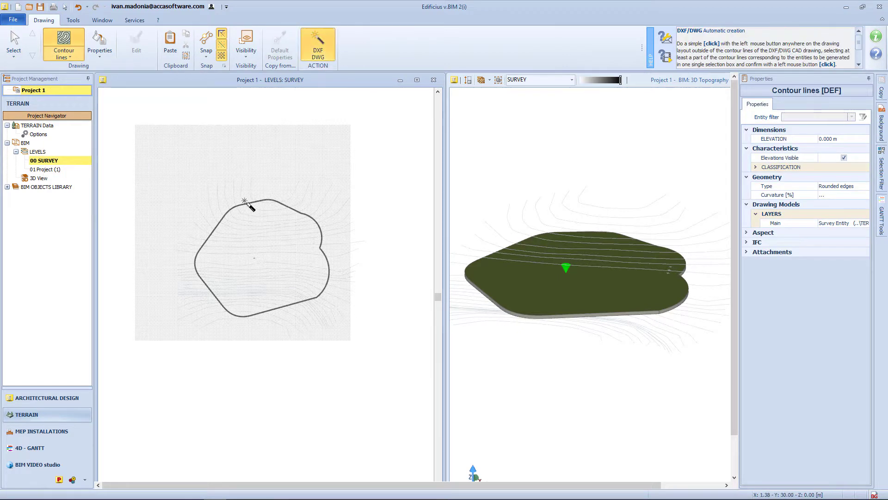
click(197, 198)
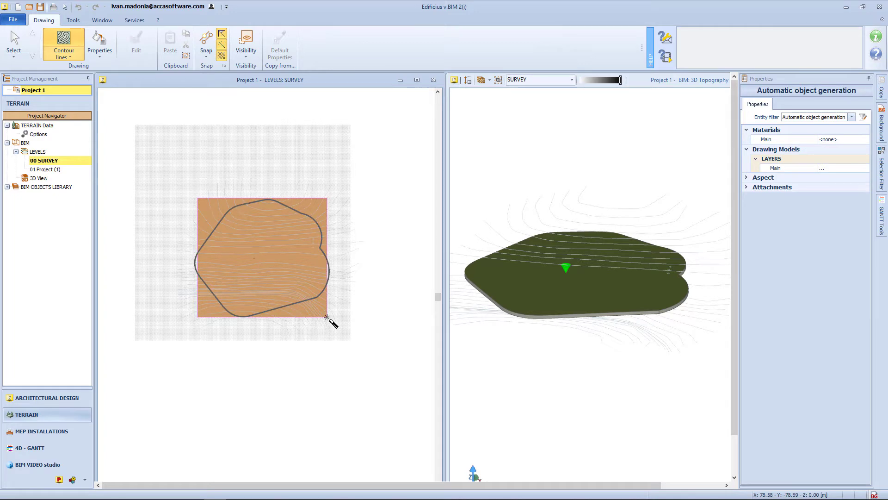
click(332, 315)
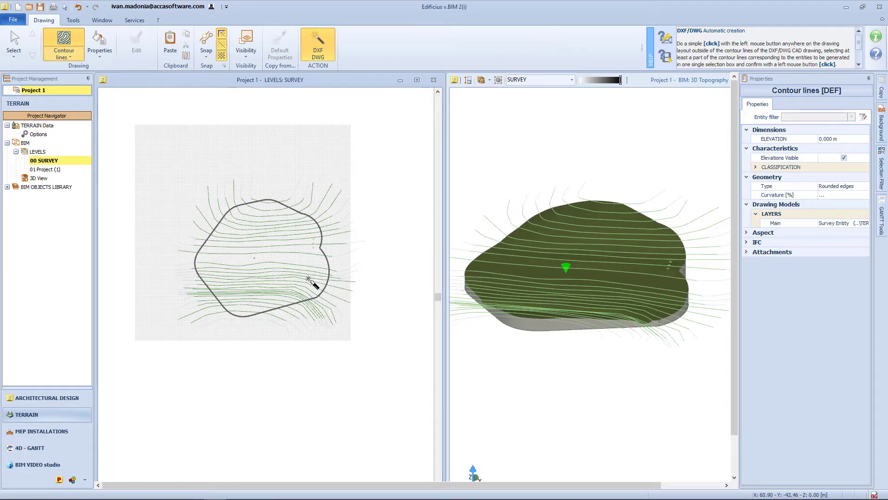
Draw an additional four-point contour line by hand across the northern part of the terrain
click(63, 42)
scroll(217, 212, up, 4)
click(271, 190)
click(285, 203)
click(336, 217)
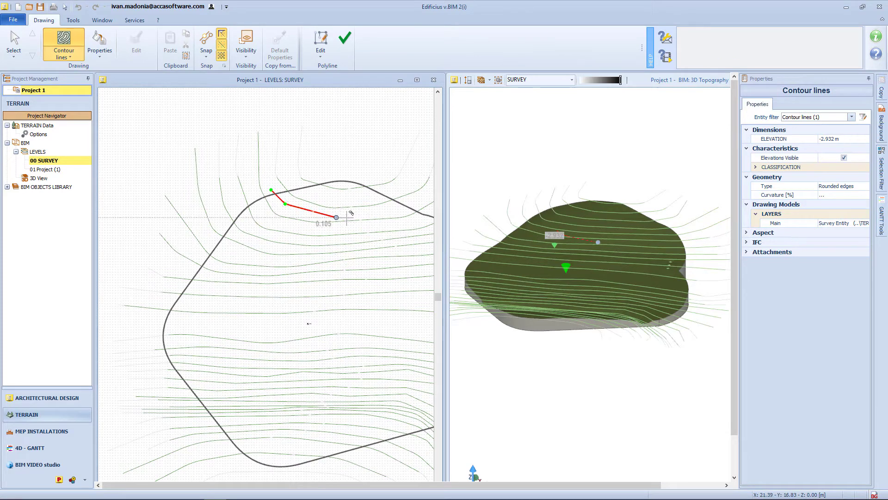
middle_drag(378, 213, 315, 226)
click(358, 215)
click(345, 44)
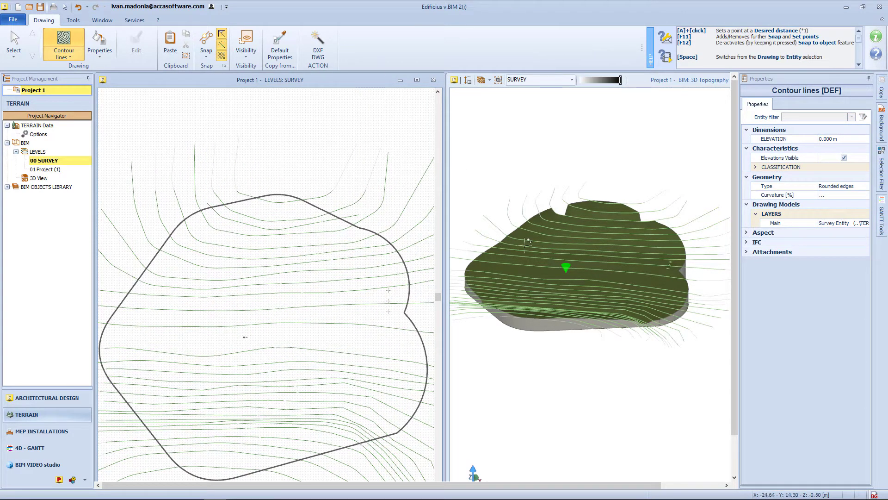
Raise the hand-drawn contour line in the 3D view to an elevation of 13.100 m
scroll(591, 244, up, 5)
drag(591, 244, 565, 237)
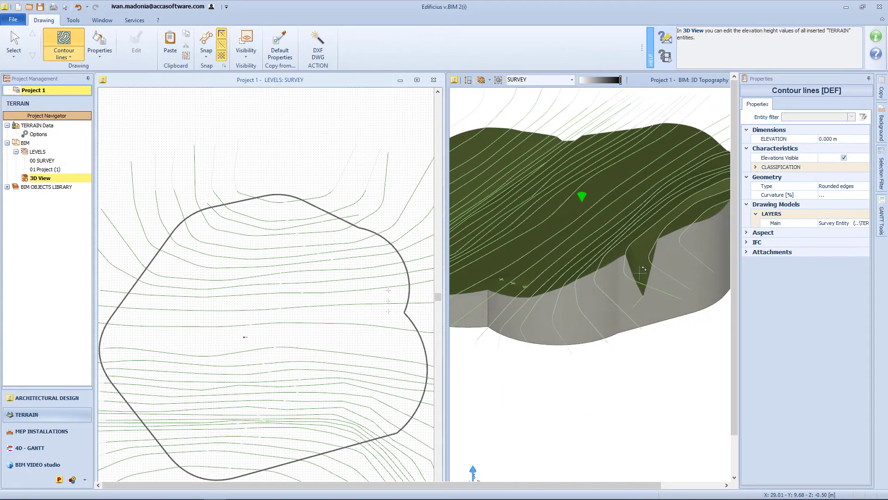
key(Escape)
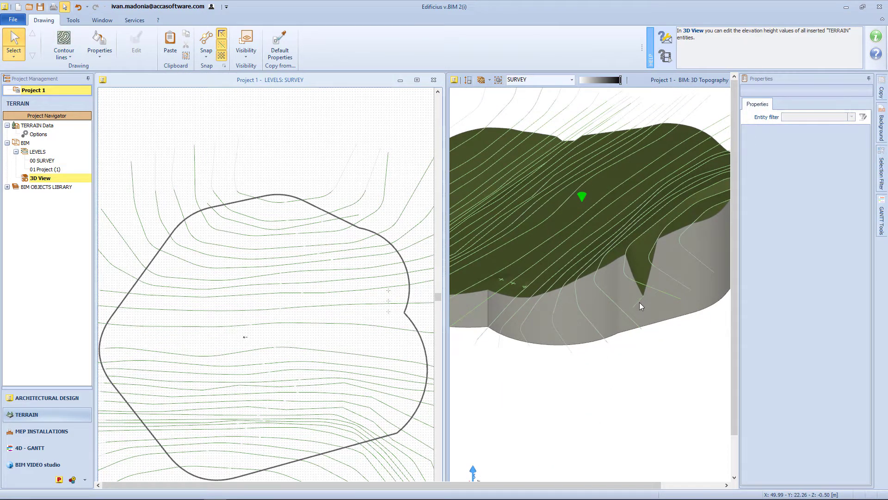
click(641, 301)
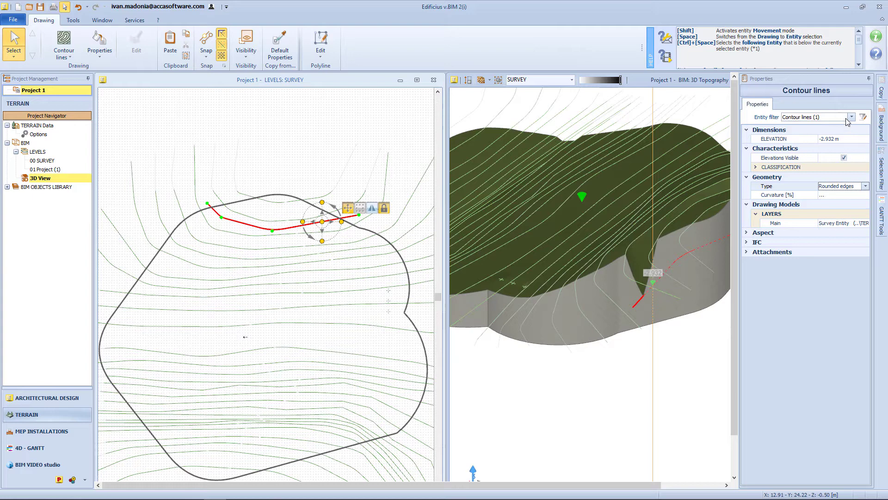
click(848, 139)
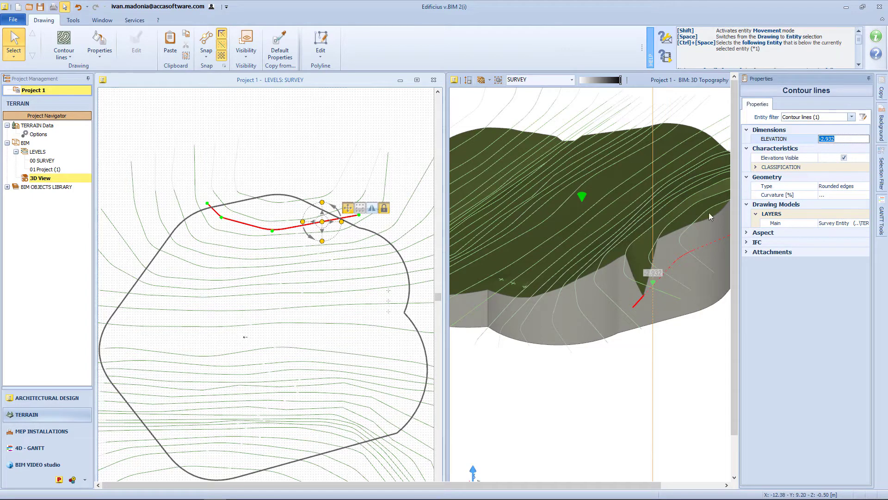
drag(652, 284, 658, 242)
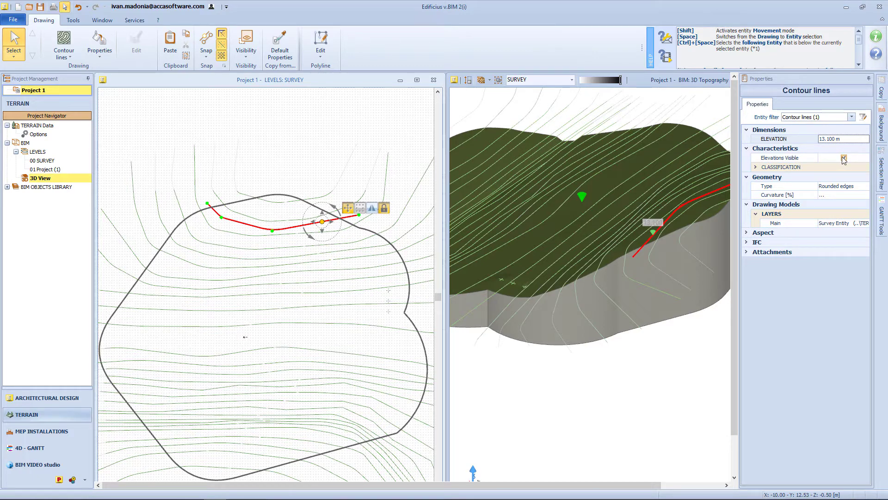
Review the geometry types available for the selected contour line and open its curvature setting
click(847, 186)
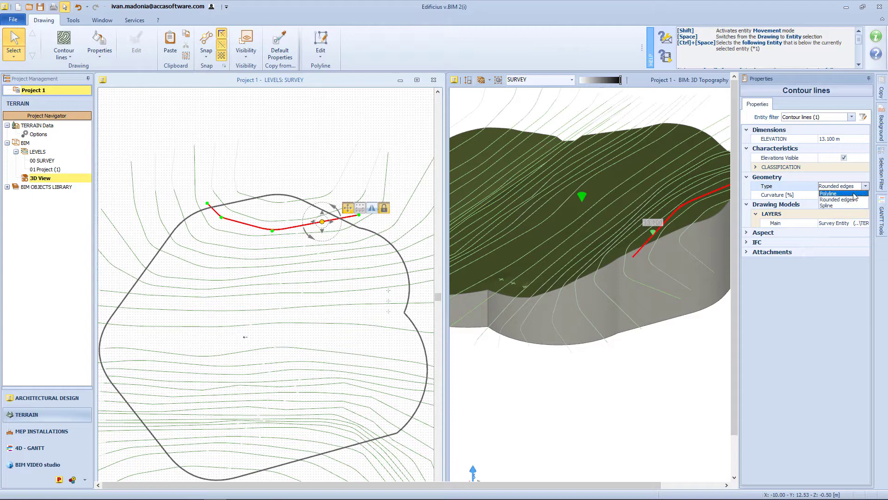
click(854, 198)
click(855, 195)
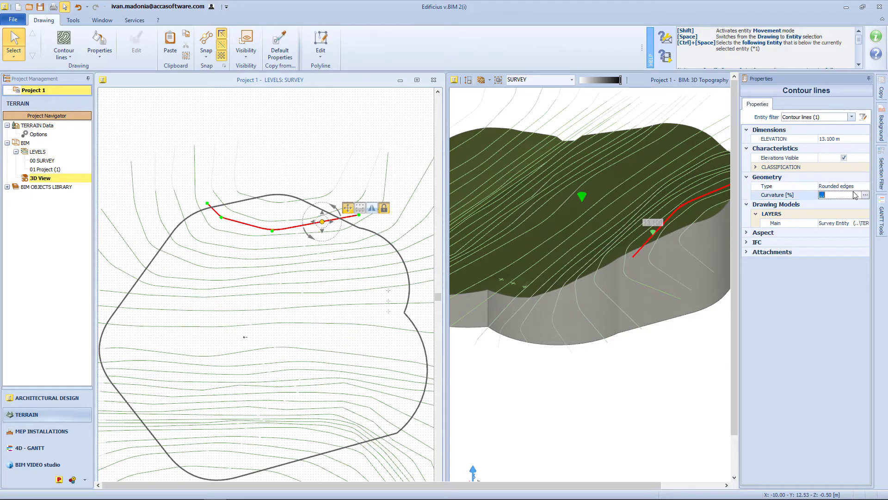
click(865, 195)
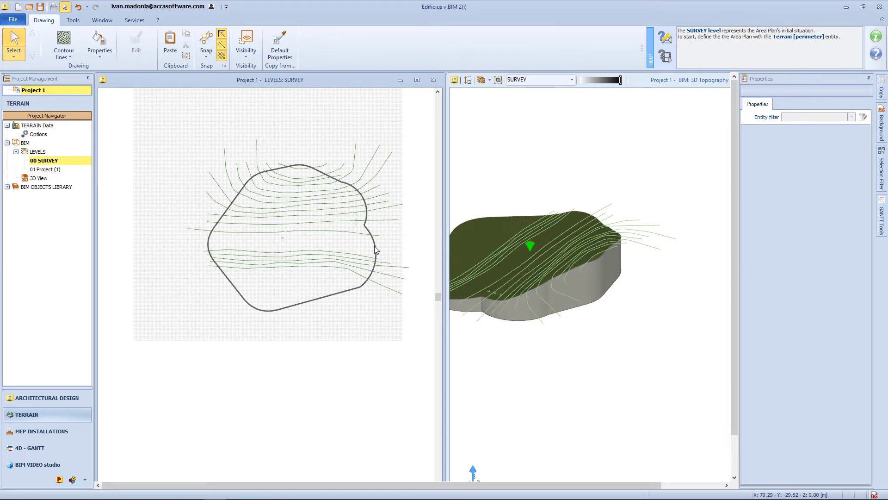
Draw a topographic contour plan of two adjoining triangles on the southwestern part of the terrain
click(65, 51)
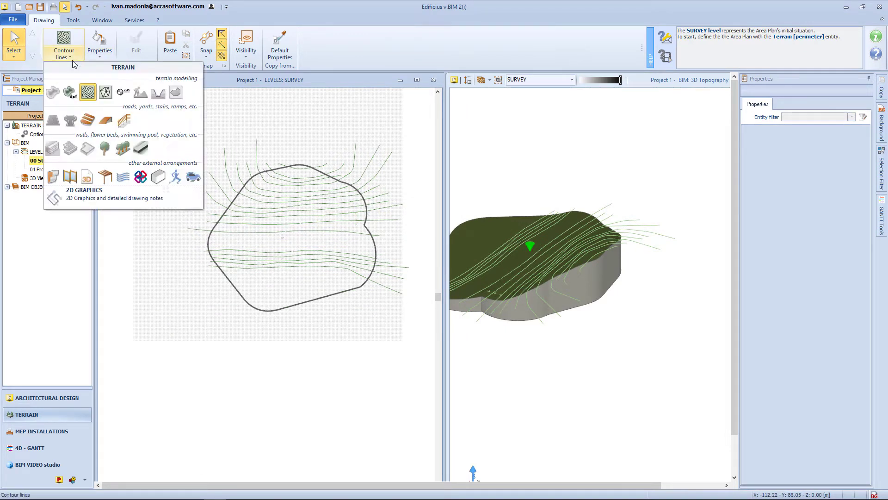
click(105, 92)
scroll(270, 263, up, 4)
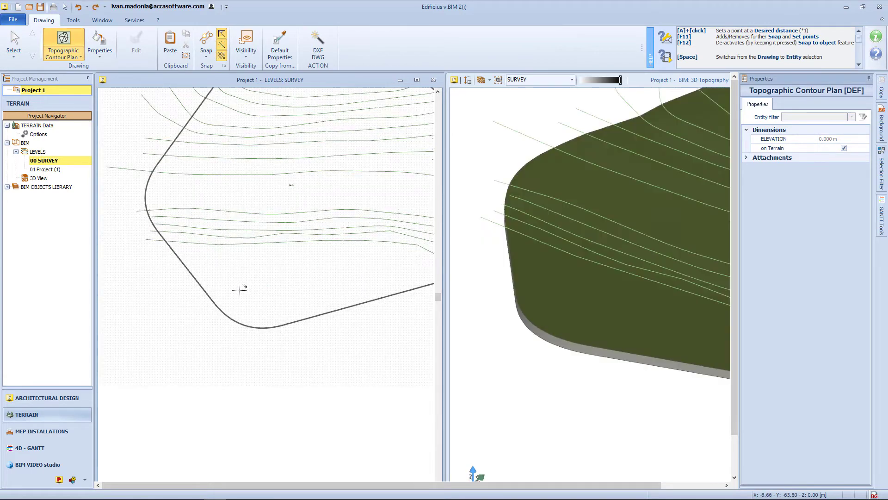
click(261, 287)
click(319, 286)
click(227, 250)
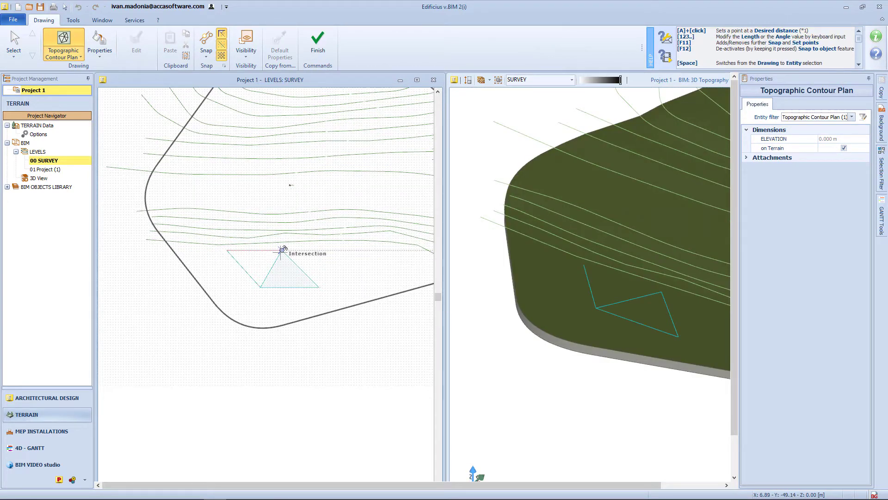
click(326, 43)
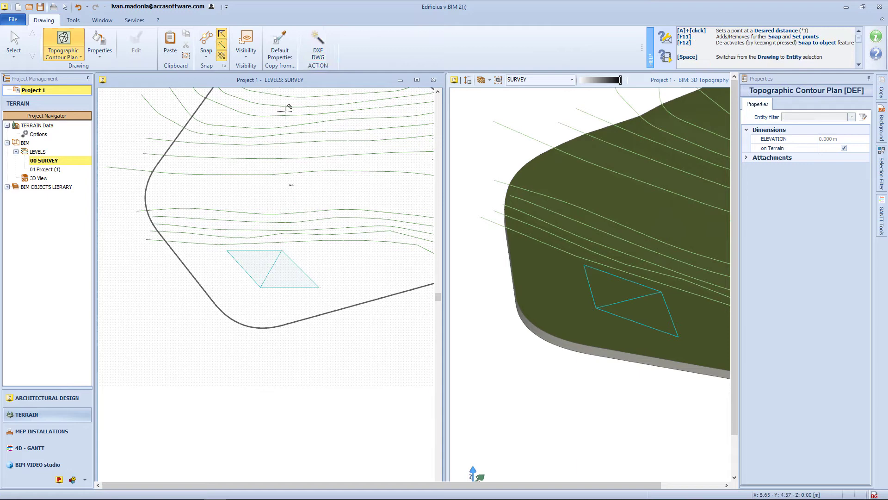
Set the elevation of the contour plan's northwestern vertex to -7 m and its northeastern vertex to -6 m
scroll(231, 250, up, 4)
key(Escape)
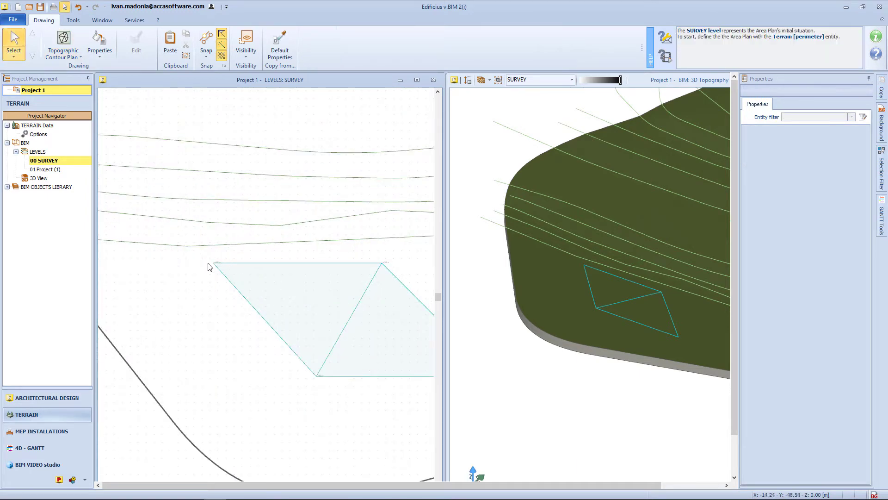
click(213, 263)
click(842, 140)
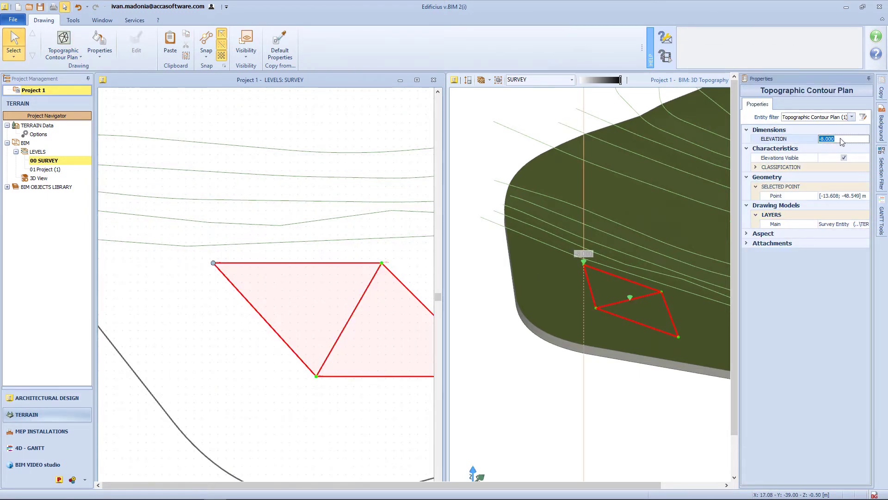
text(-7)
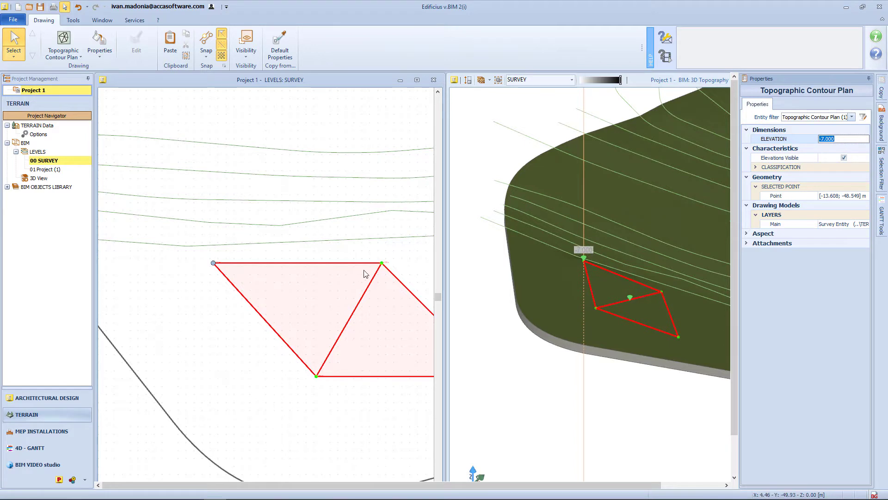
key(Return)
click(842, 139)
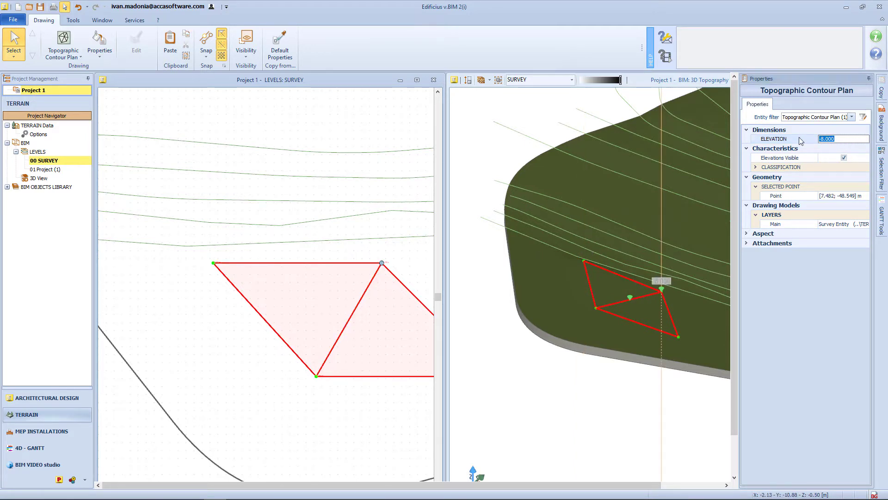
text(-6)
key(Return)
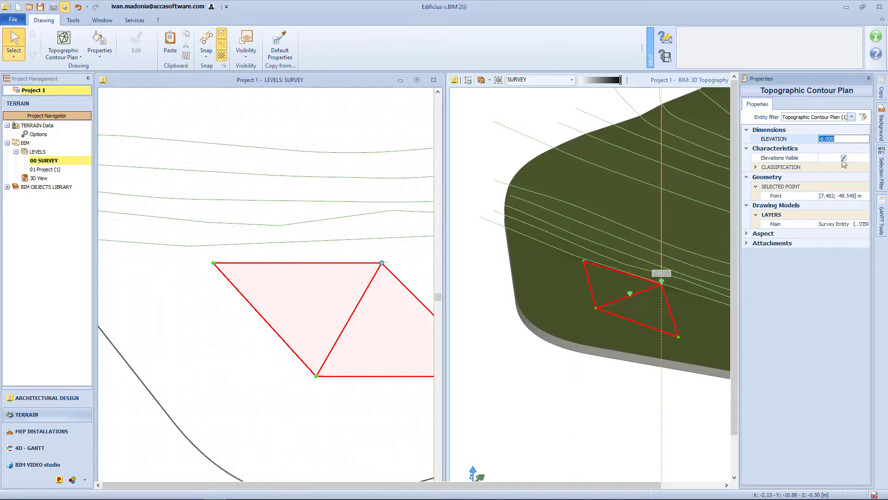
Raise the contour plan's southwestern vertex in the 3D view and delete the whole plan
click(596, 306)
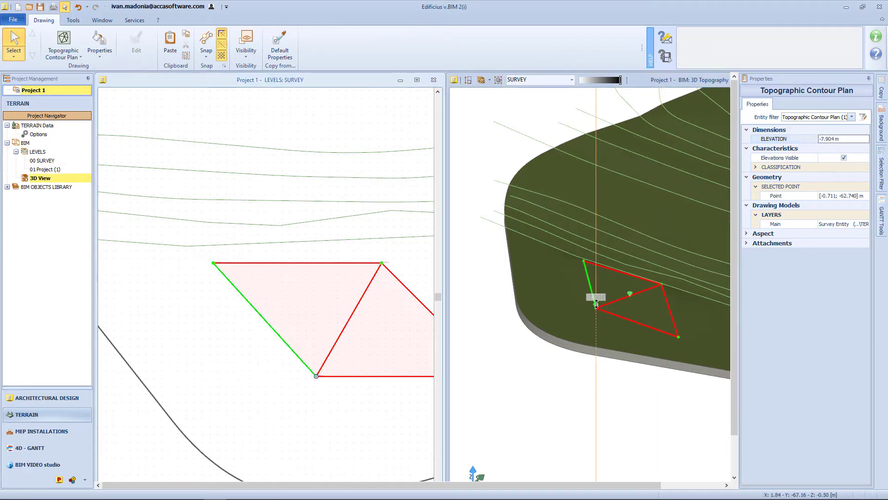
drag(597, 305, 596, 280)
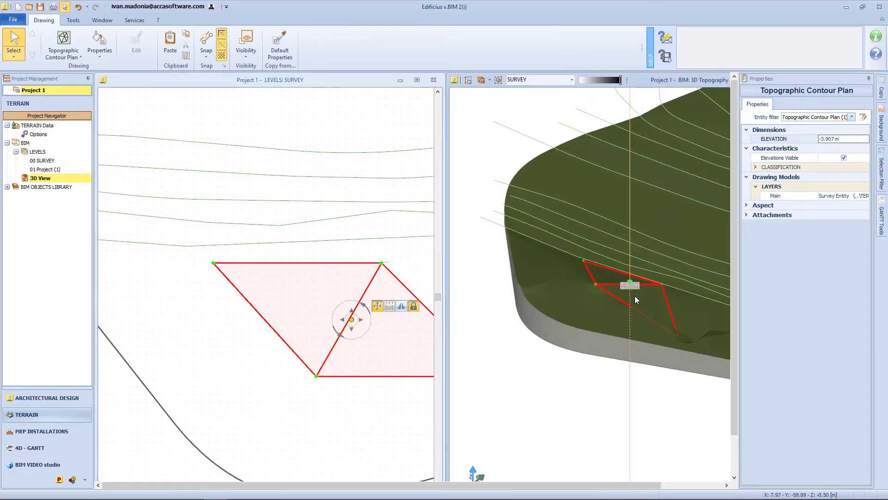
middle_drag(639, 302, 553, 281)
click(404, 395)
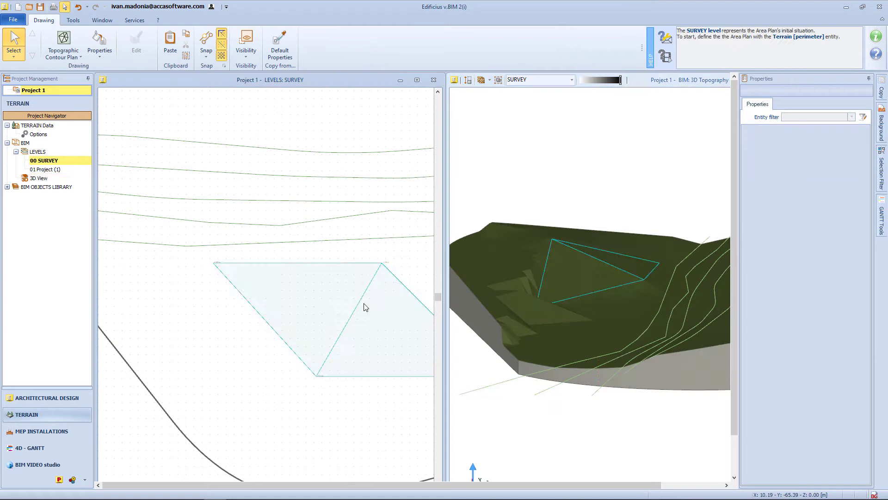
drag(335, 272, 325, 259)
key(Delete)
Place three elevation nodes in a triangle on the southern part of the terrain
click(73, 57)
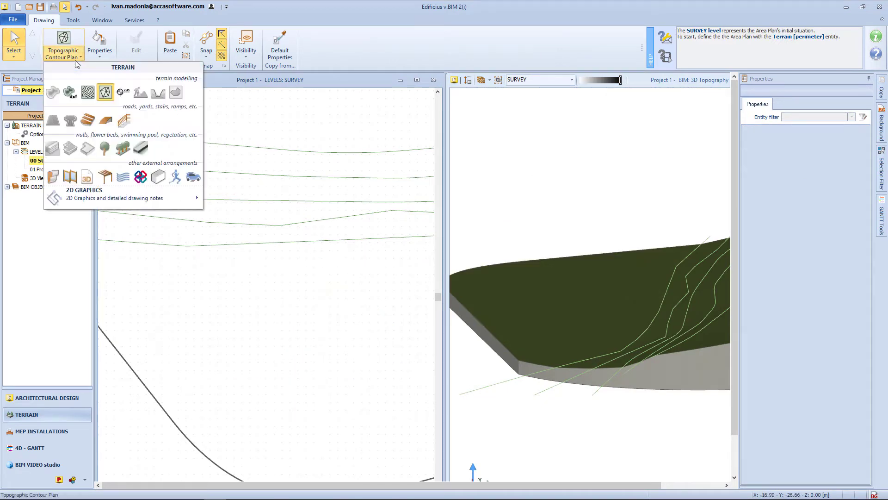
click(120, 91)
scroll(162, 259, down, 2)
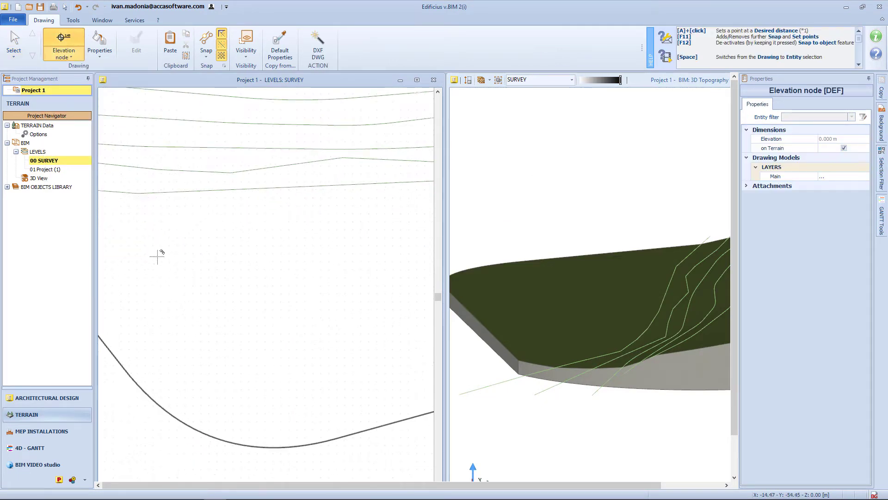
click(162, 243)
click(336, 229)
click(262, 357)
key(Escape)
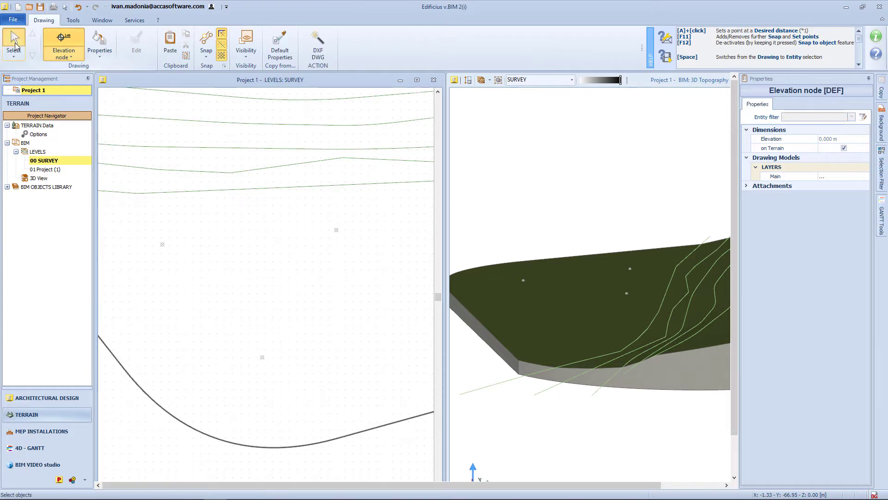
Set the elevation of the northwestern elevation node to -7 m
click(163, 244)
click(835, 139)
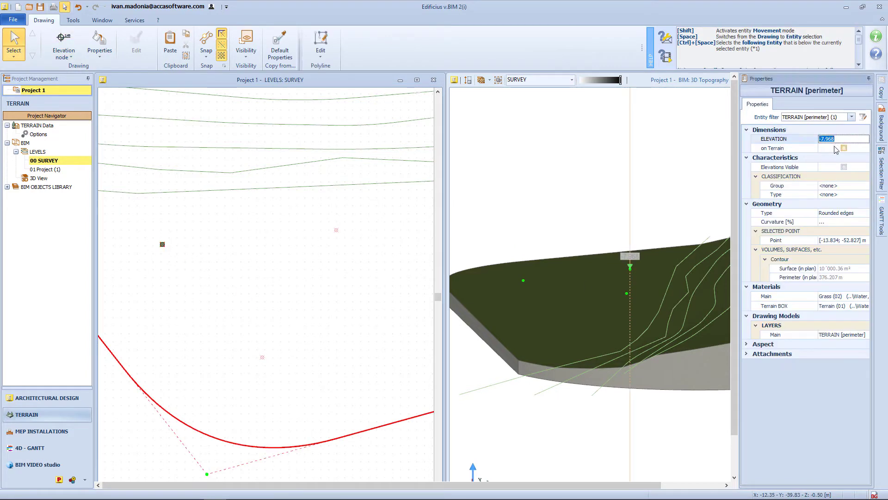
text(-7)
key(Return)
Raise the northeastern elevation node to -2 m in the 3D view
click(336, 230)
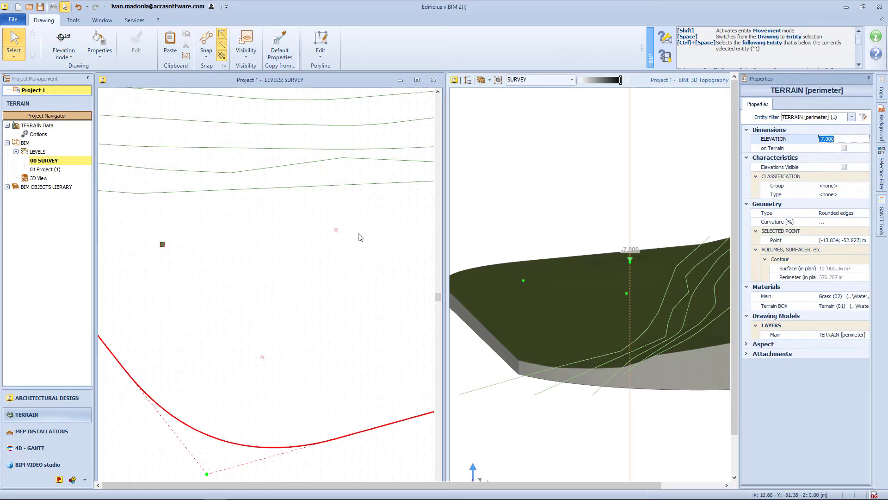
click(632, 259)
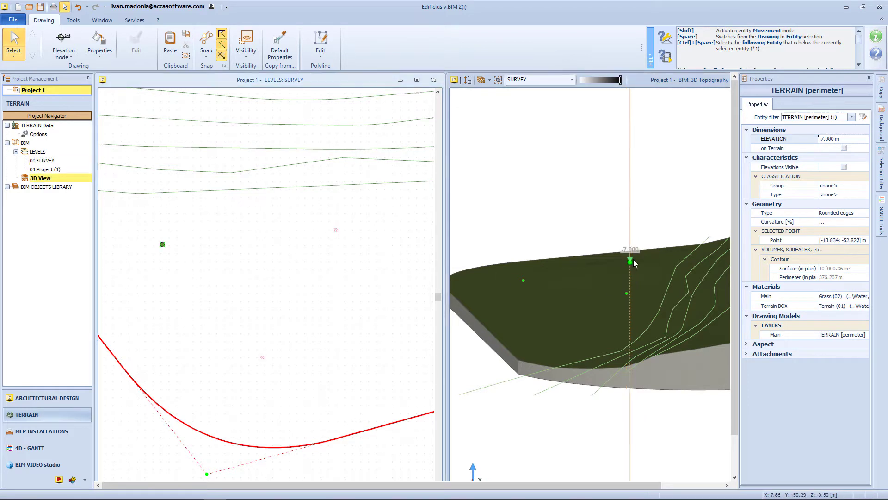
click(627, 295)
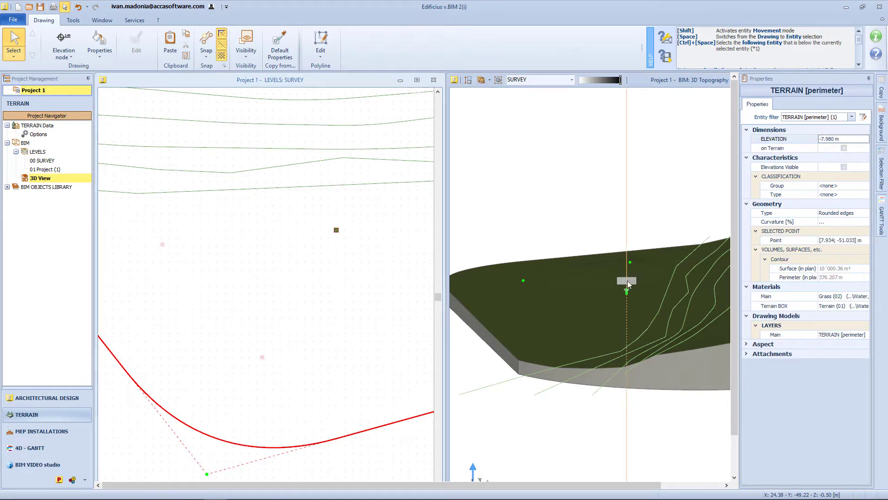
text(-2)
key(Return)
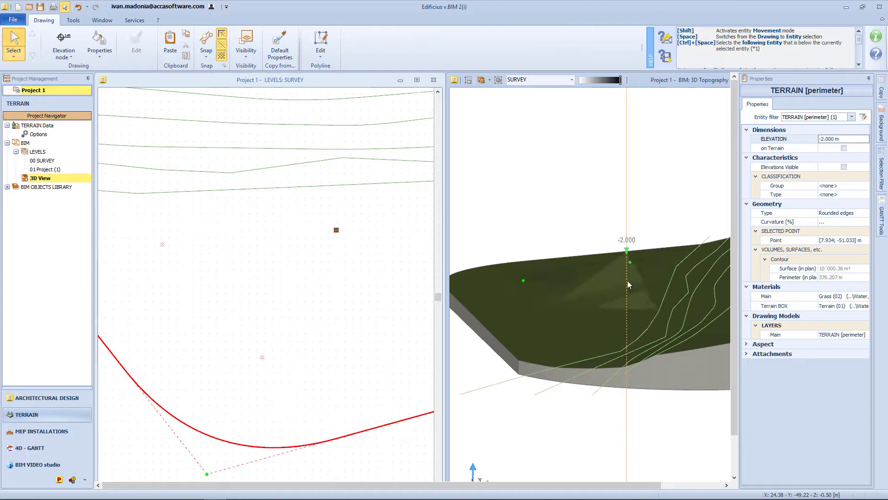
middle_drag(627, 280, 649, 295)
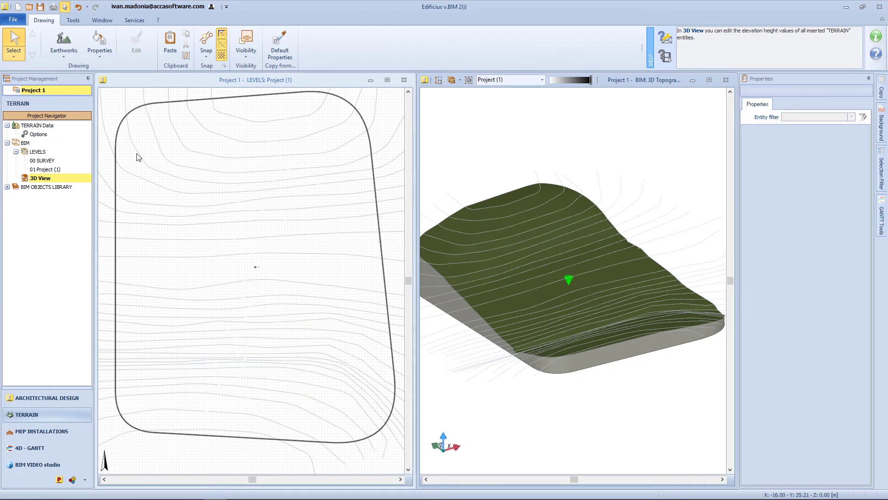
Draw a six-sided Earthworks area in the northern part of the Project (1) terrain
click(63, 55)
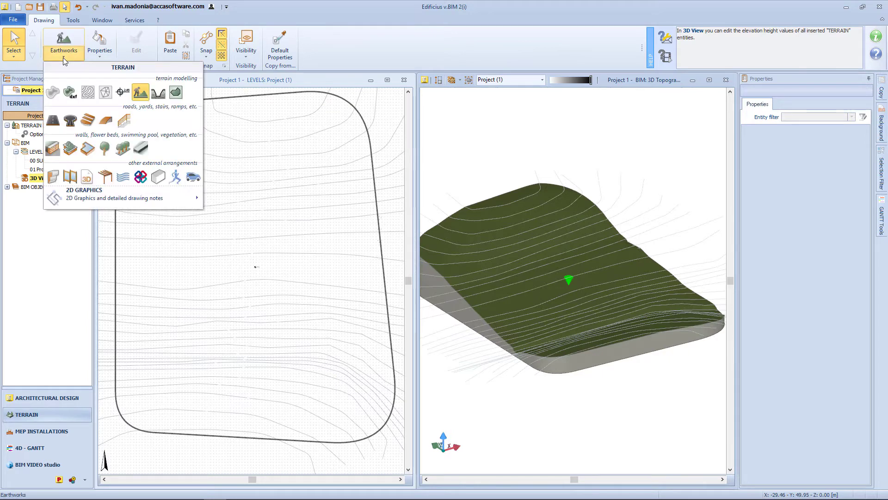
click(140, 92)
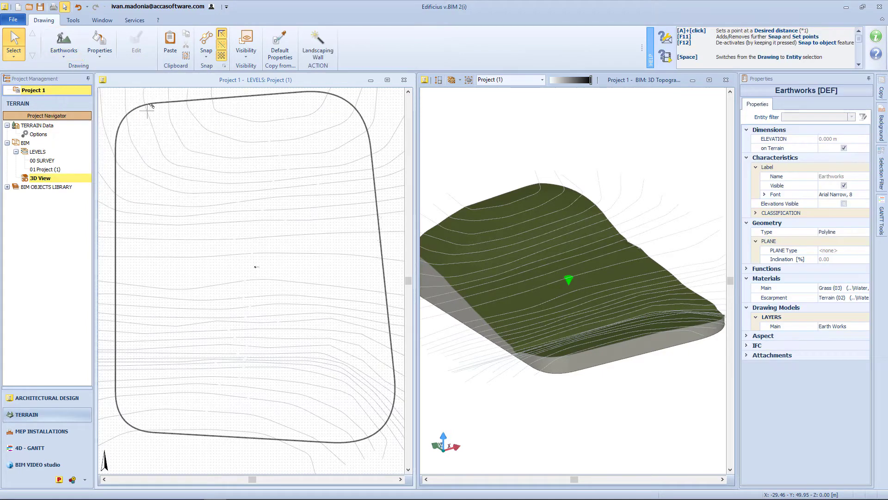
click(245, 134)
click(218, 150)
click(212, 175)
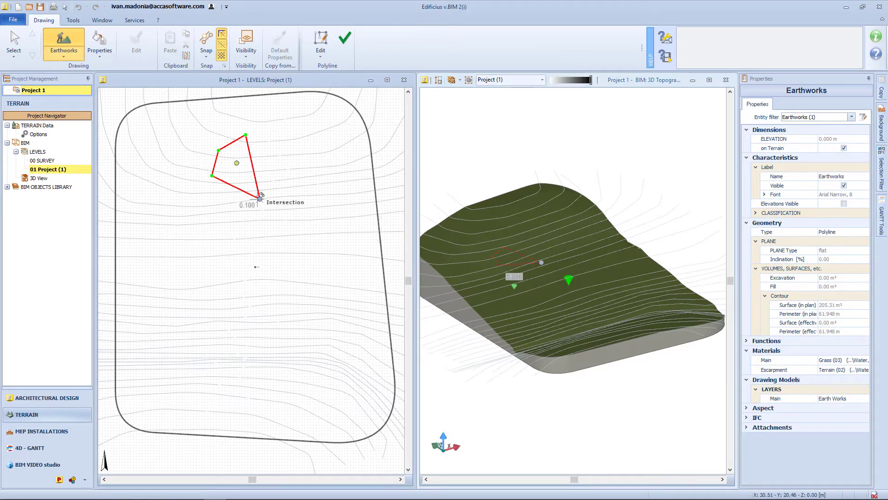
click(260, 196)
click(294, 180)
click(301, 150)
click(345, 38)
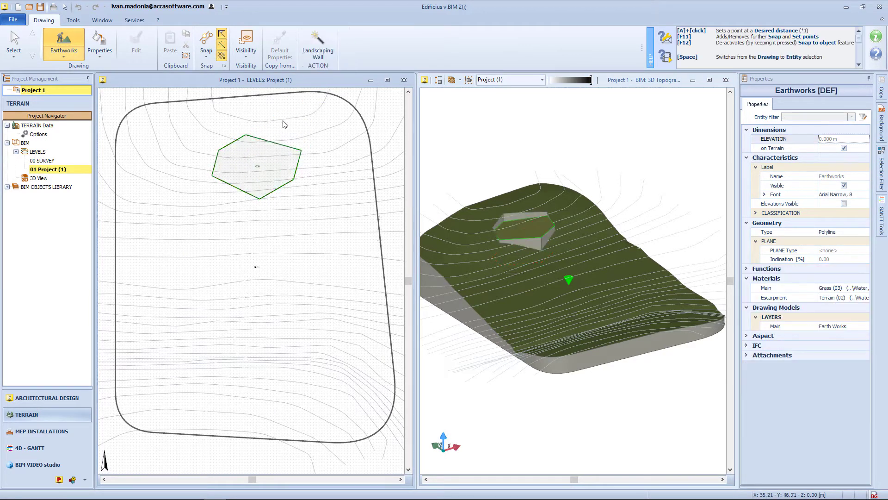
Examine the earthworks' cut and fill sides up close in the 3D view
scroll(533, 241, up, 3)
middle_drag(531, 195, 526, 265)
scroll(544, 271, up, 1)
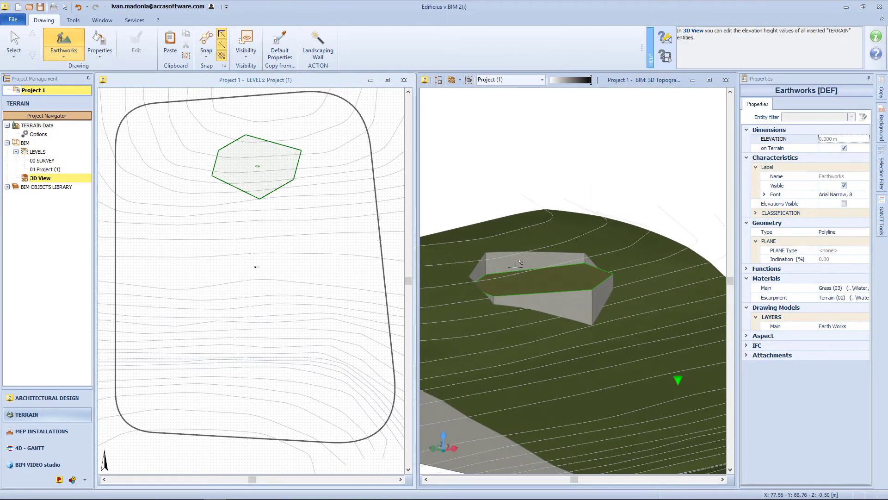
click(498, 271)
click(507, 252)
click(590, 306)
key(Escape)
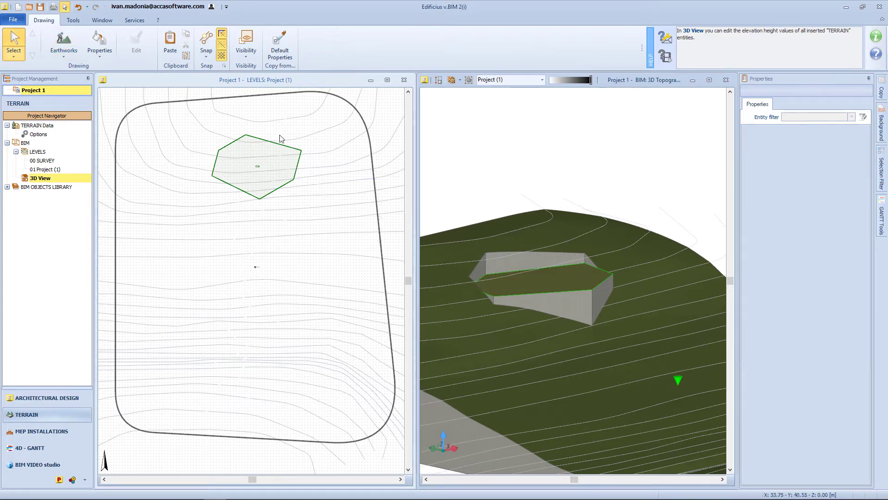
Connect all contour polyline vertices of the earthworks area to the terrain
click(288, 142)
click(400, 49)
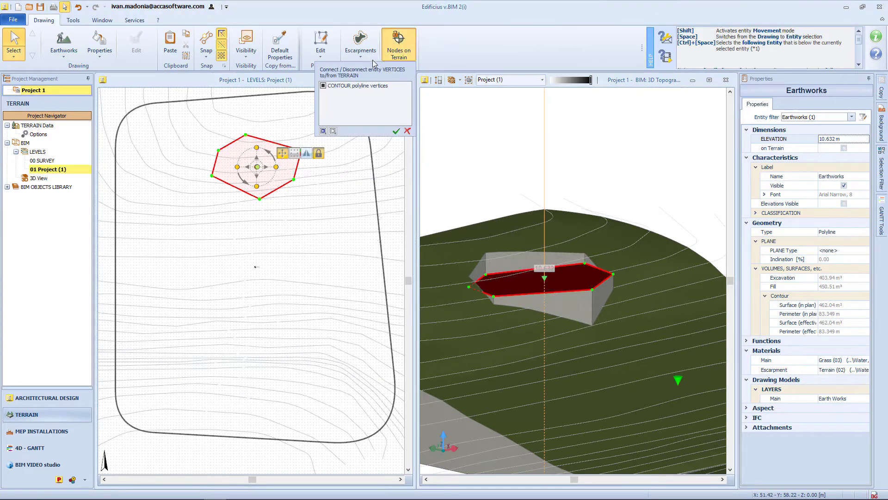
click(323, 86)
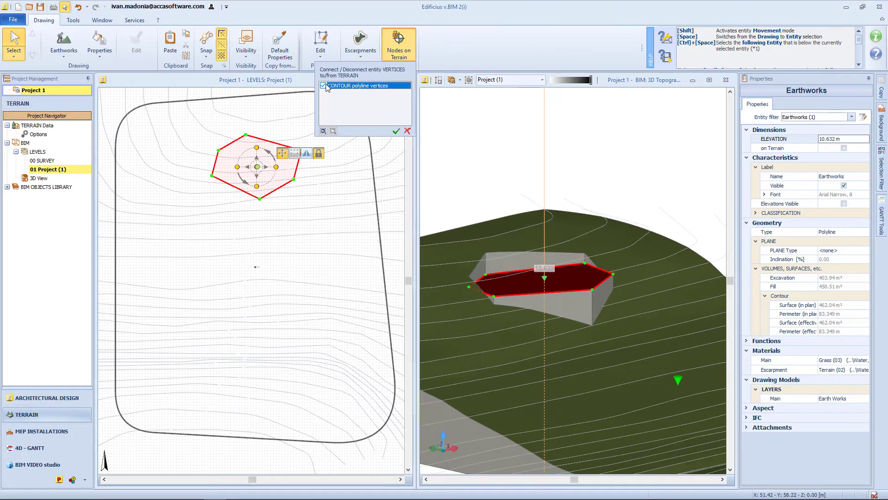
click(396, 131)
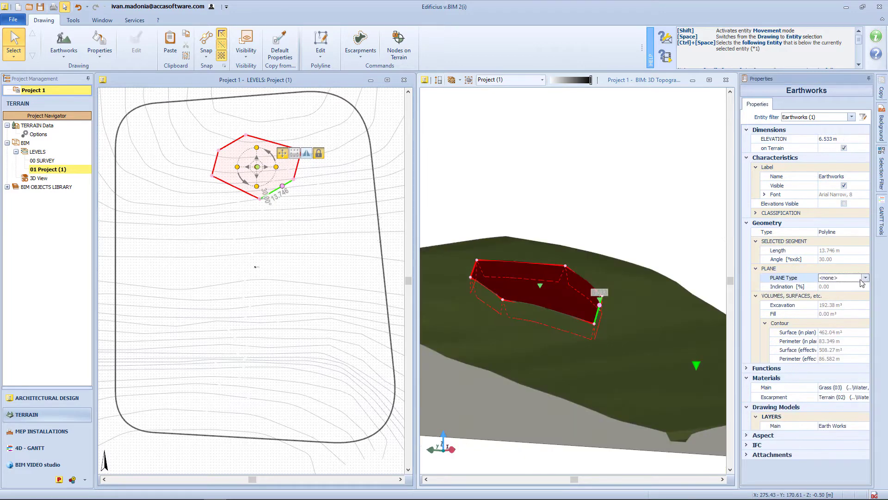
Set the earthworks' plane type to flat and lower the area to an elevation of 6.000 m
click(864, 278)
click(840, 294)
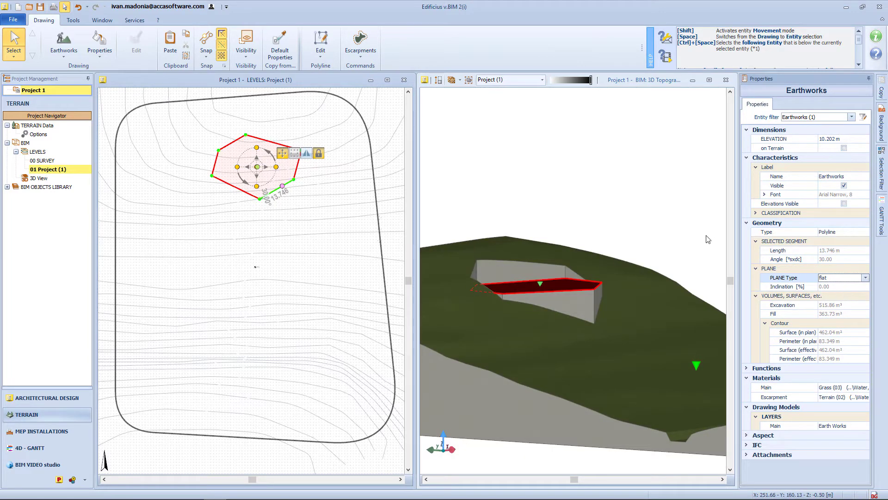
middle_drag(490, 232, 486, 261)
click(542, 286)
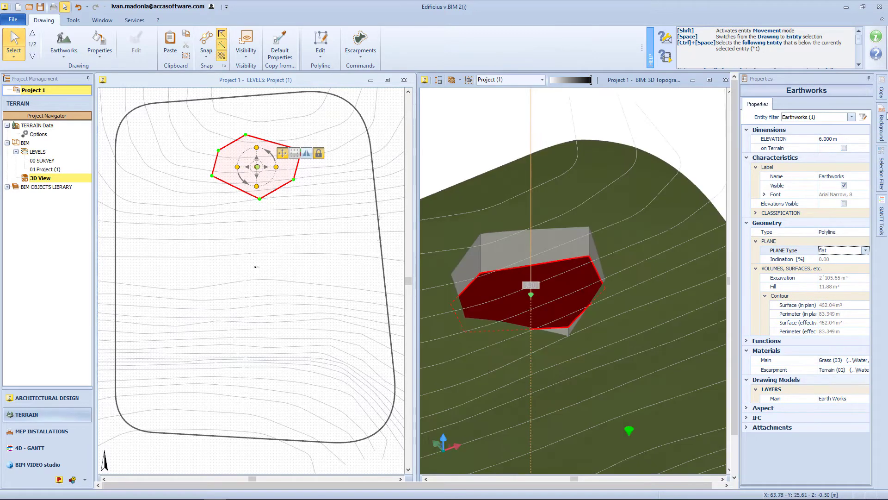
Raise the earthworks area to an elevation of about 8.679 m and add escarpments around its contour
click(823, 140)
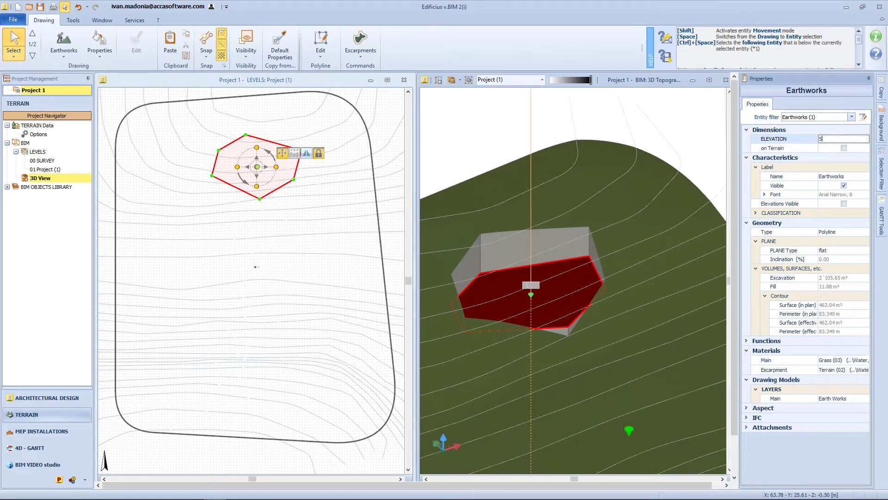
drag(530, 300, 533, 286)
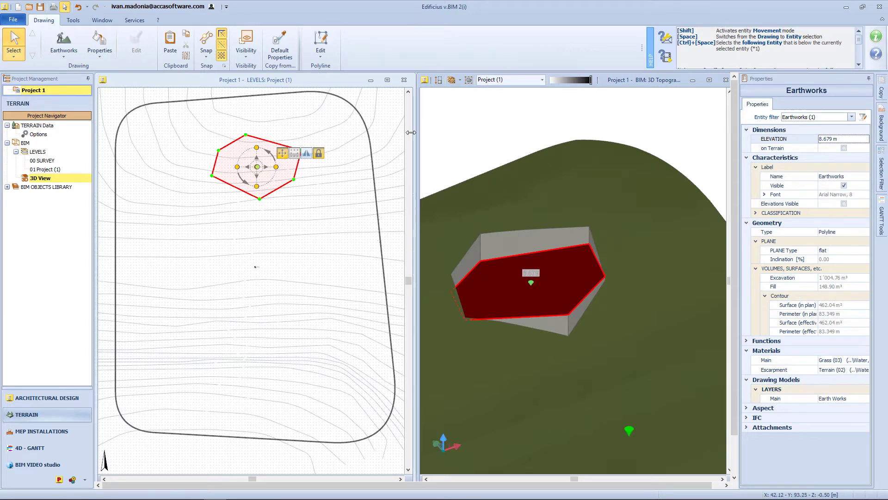
click(324, 46)
click(329, 54)
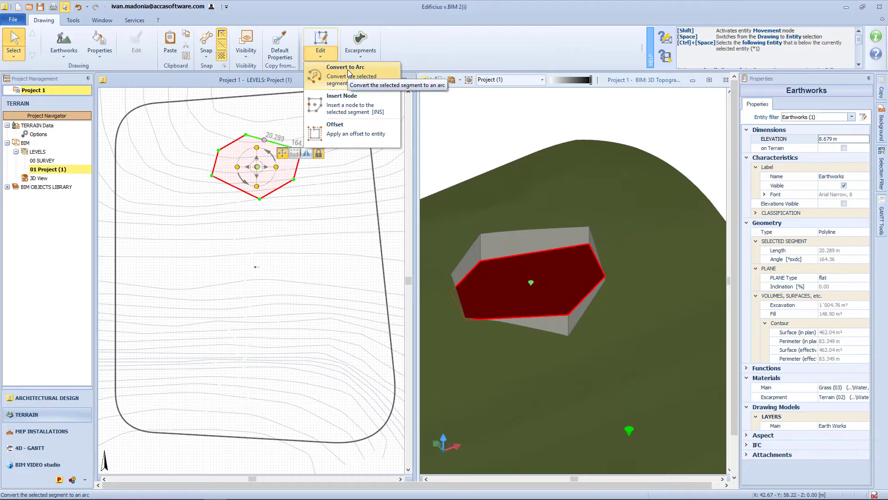
click(361, 52)
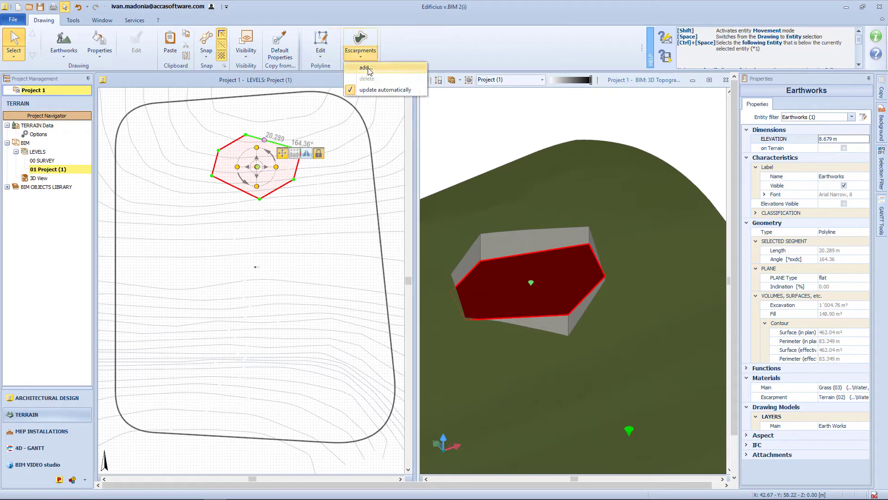
click(366, 68)
key(Return)
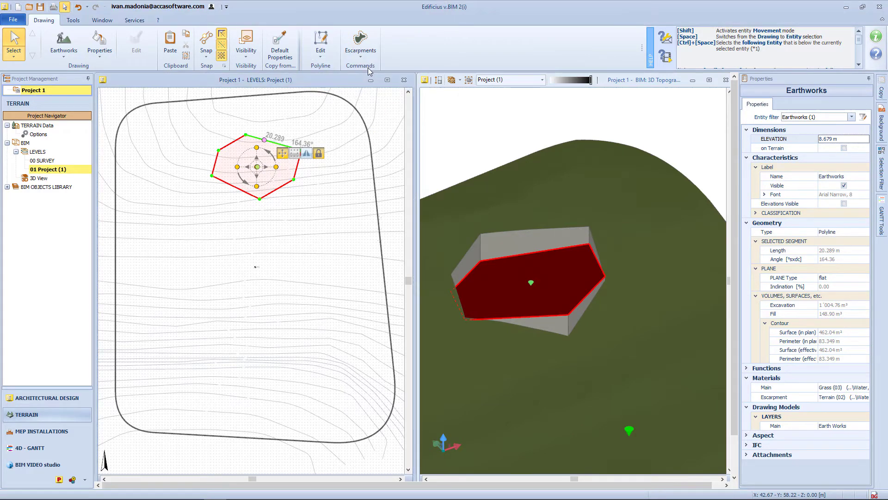
click(533, 117)
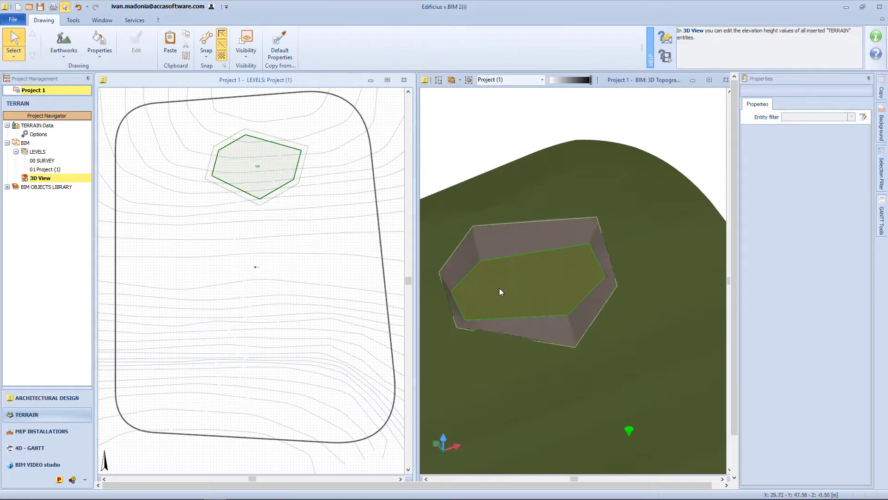
Move the northern edge of the earthworks' escarpment outward until that edge is about 20.3 m long
drag(472, 299, 525, 244)
click(304, 144)
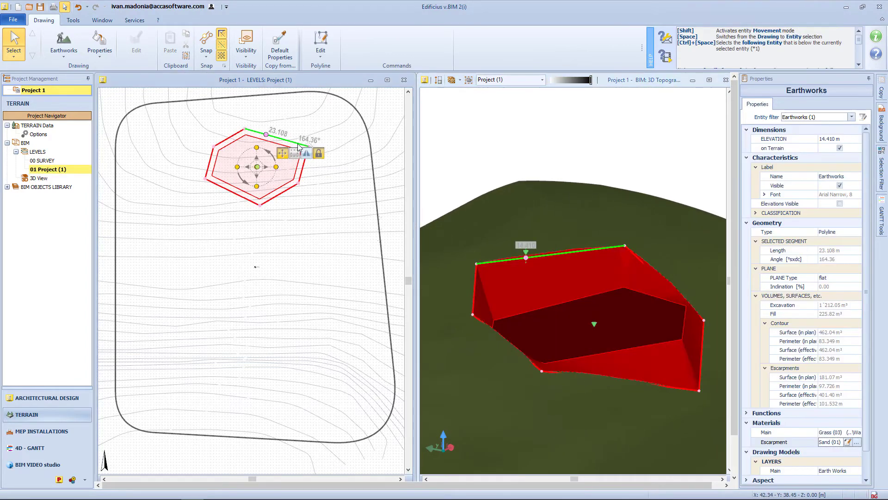
drag(268, 135, 273, 128)
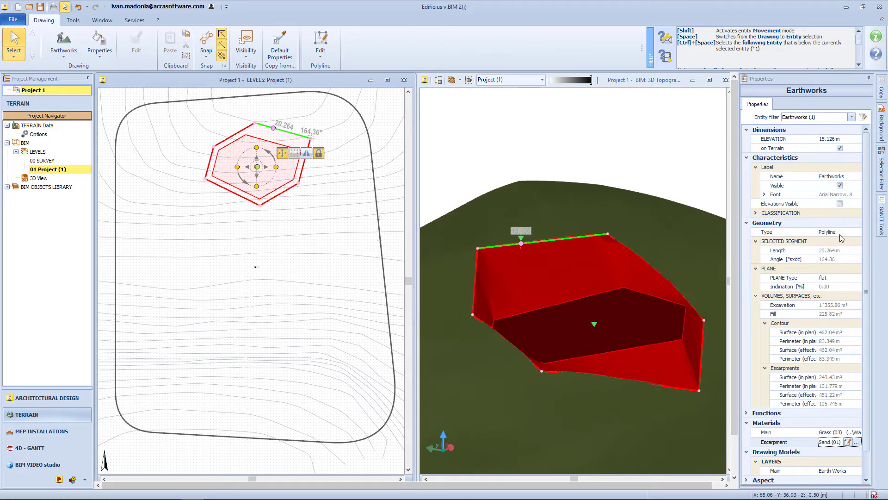
Set the earthworks' plane type to slope line and turn the line roughly north-south by moving its point P1
click(839, 279)
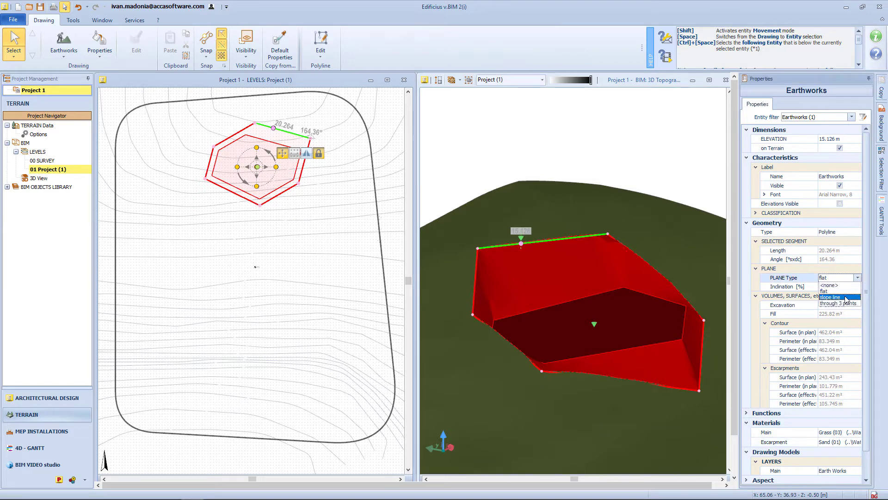
click(845, 296)
scroll(262, 175, up, 6)
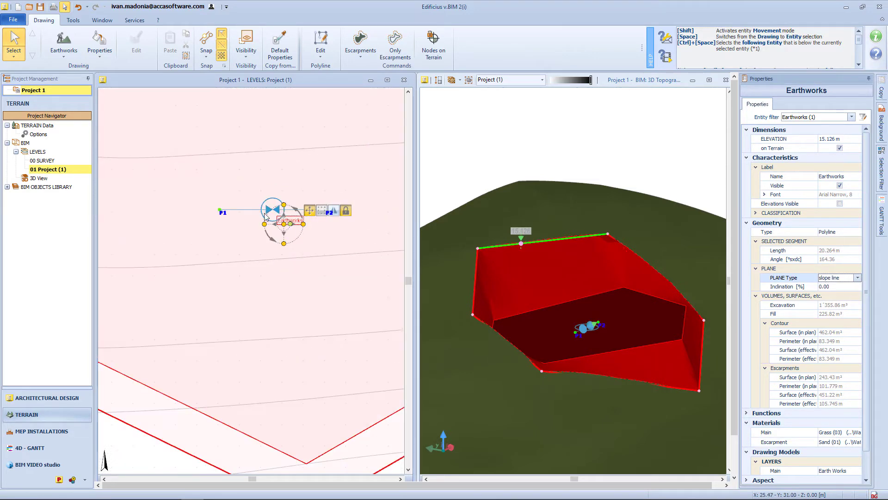
click(221, 210)
scroll(247, 130, down, 4)
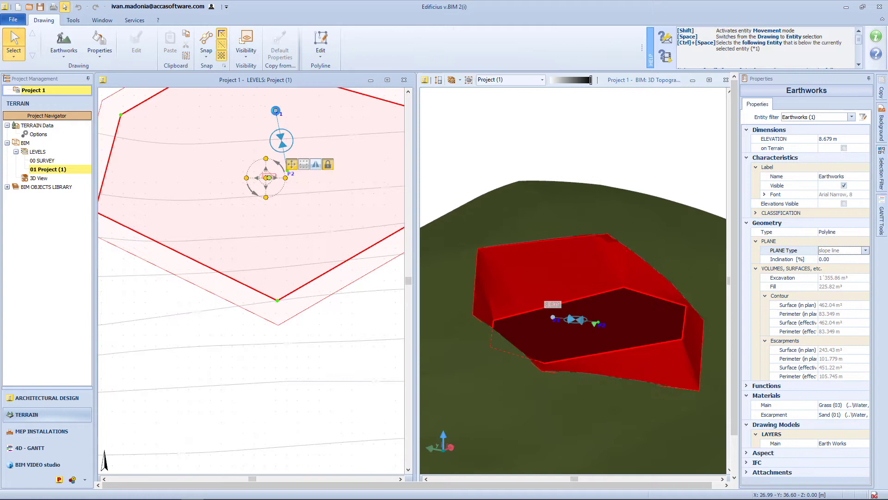
click(276, 111)
Lower slope point P2 to give about 25% inclination, and switch the earthworks' plane type to through 3 points
drag(600, 325, 600, 333)
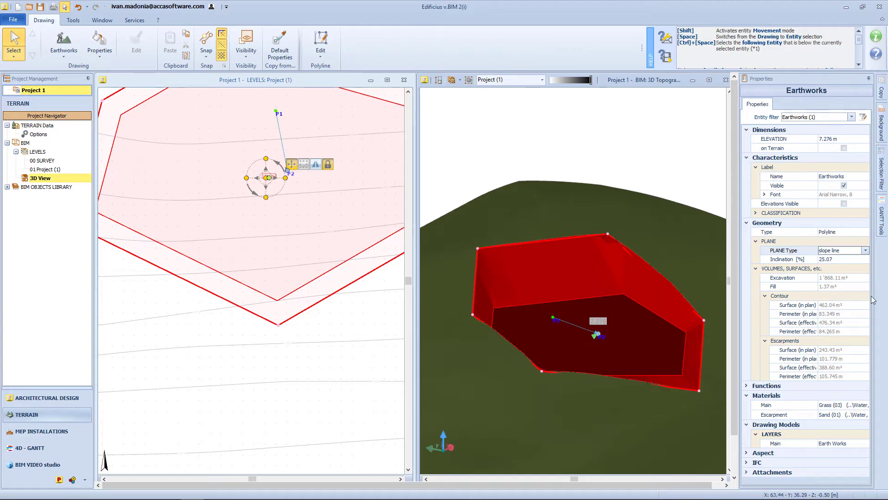
click(864, 250)
click(846, 276)
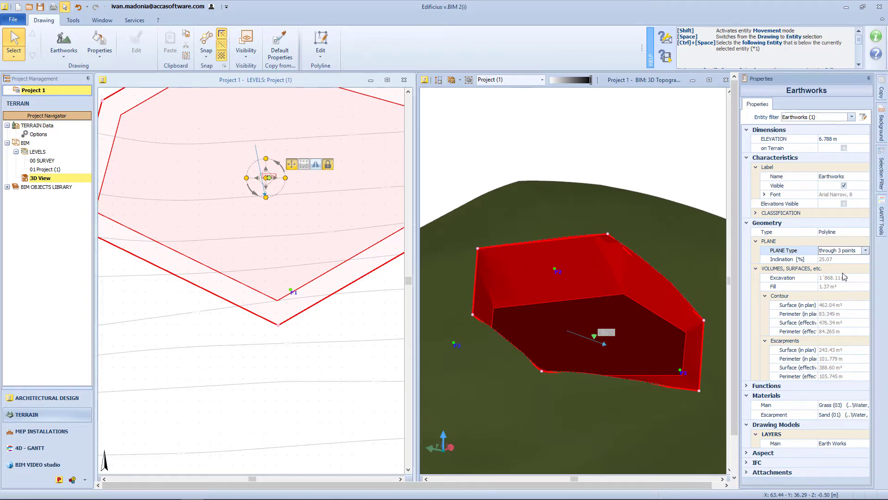
Draw a U-shaped Fixed section cut about 97 m long south of the earthworks, ending in a short southeastward segment
click(63, 44)
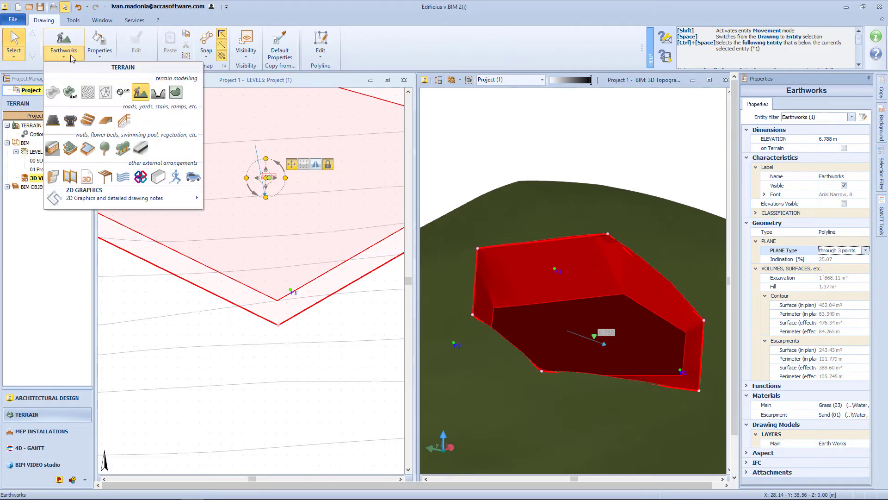
click(158, 92)
scroll(279, 278, down, 3)
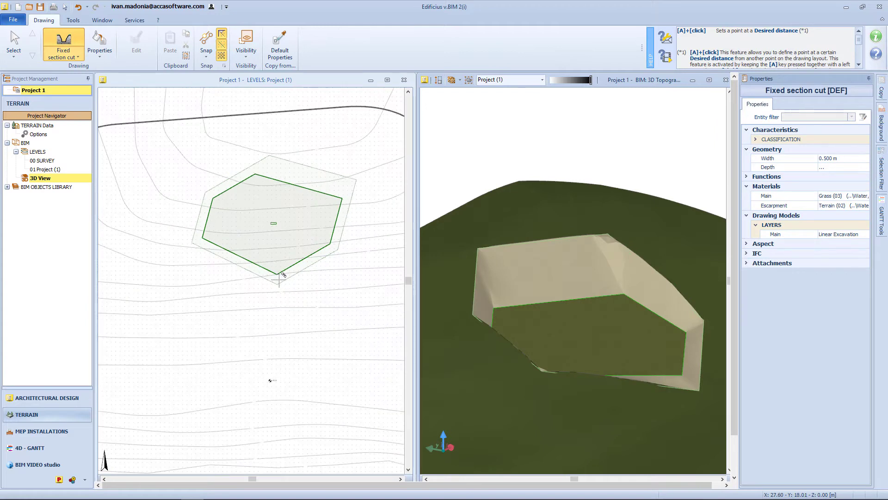
click(367, 300)
click(185, 313)
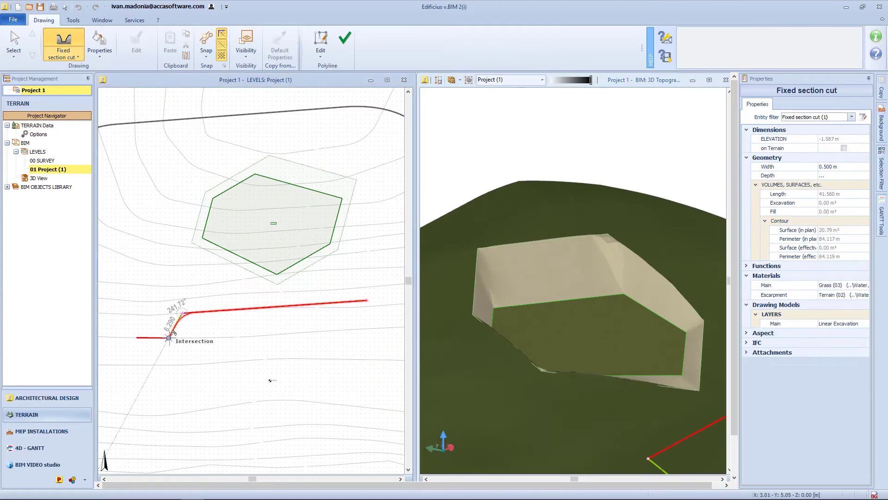
click(170, 338)
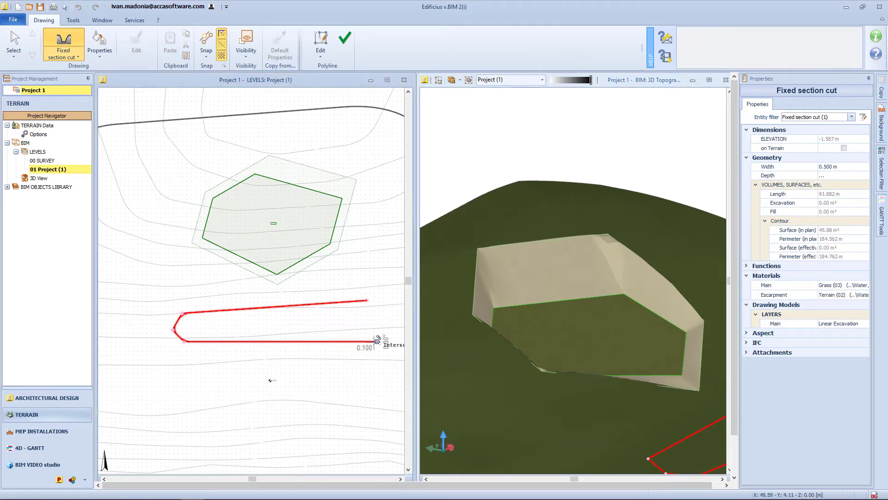
click(377, 341)
click(392, 359)
click(345, 38)
Apply a width of 0.500 m to the fixed section cut and add escarpments with an offset of 0.500 m
click(335, 342)
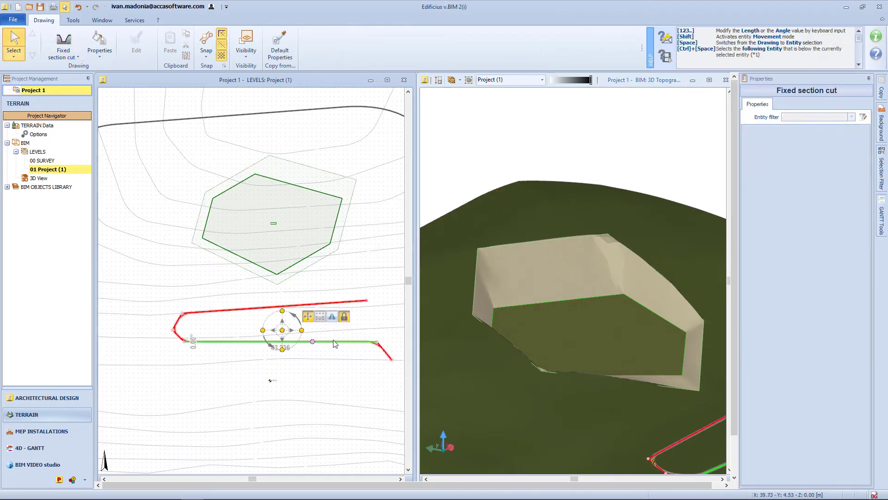
click(487, 272)
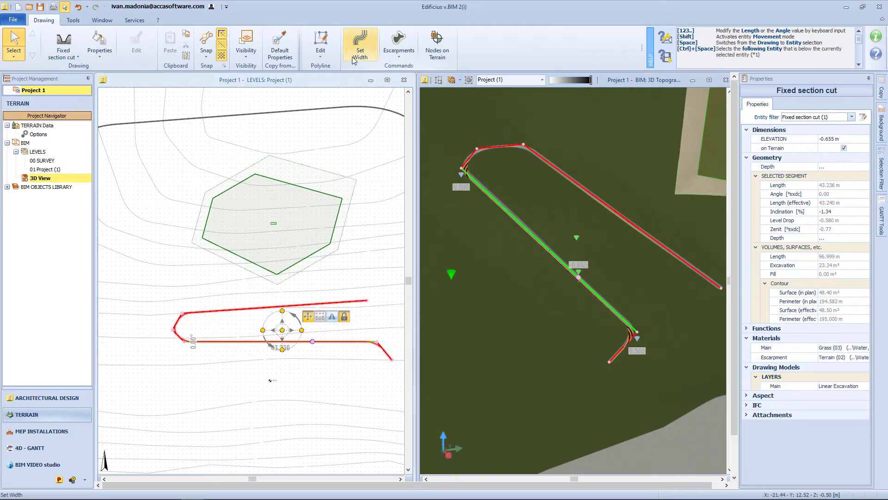
click(356, 51)
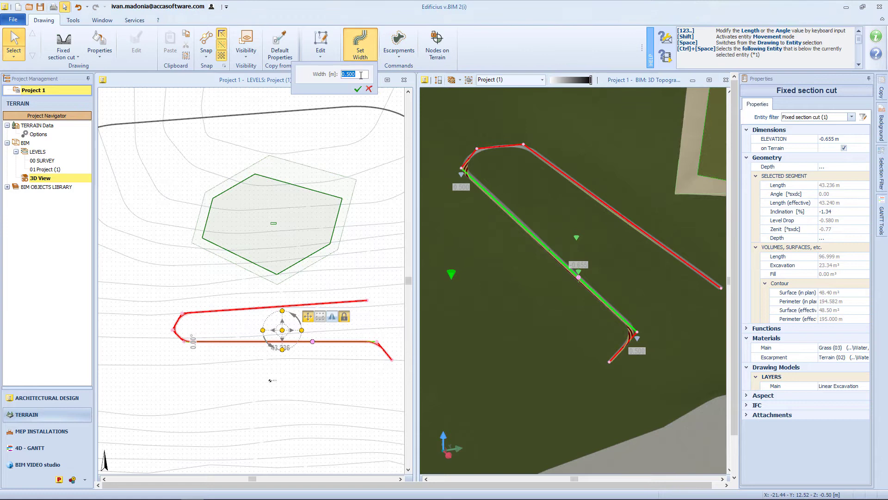
key(Return)
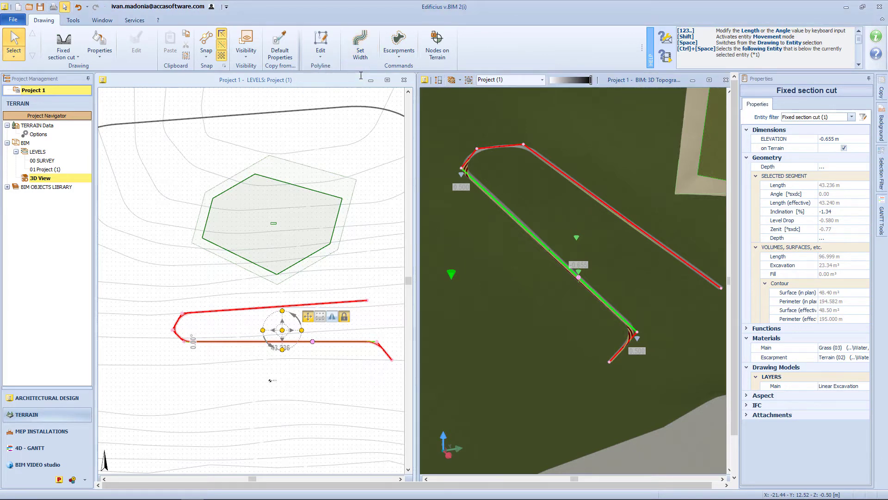
click(398, 44)
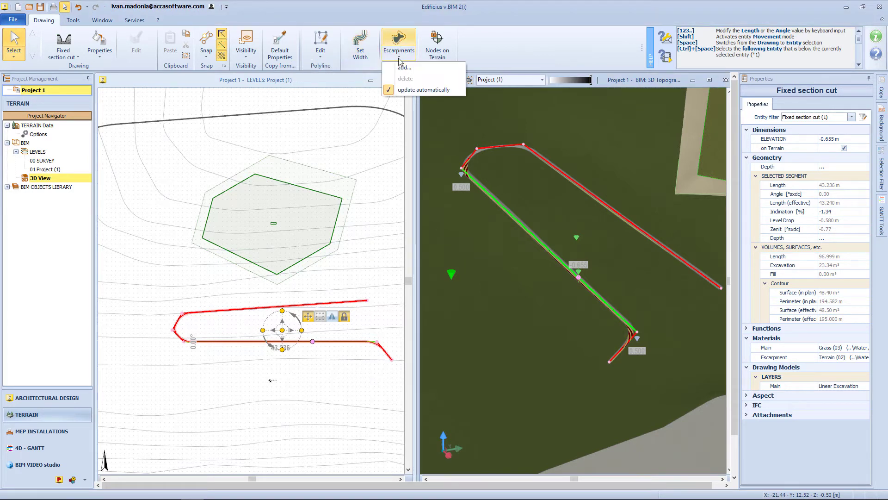
click(401, 69)
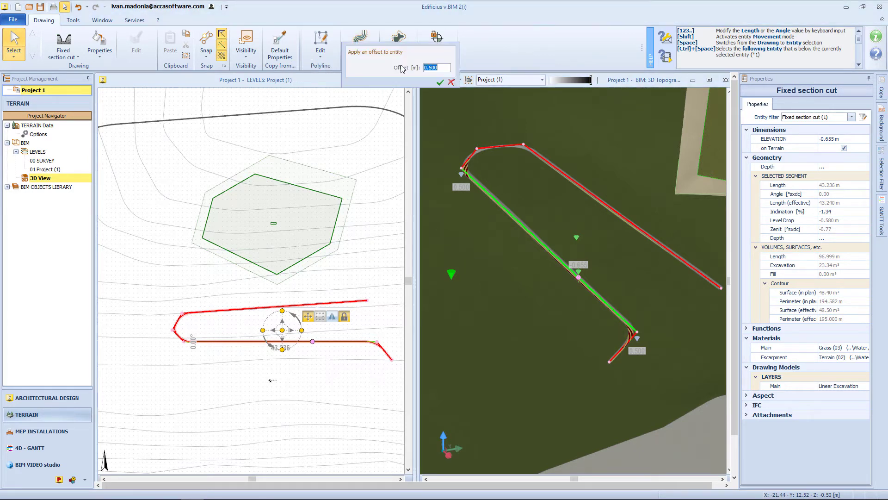
click(439, 82)
click(523, 185)
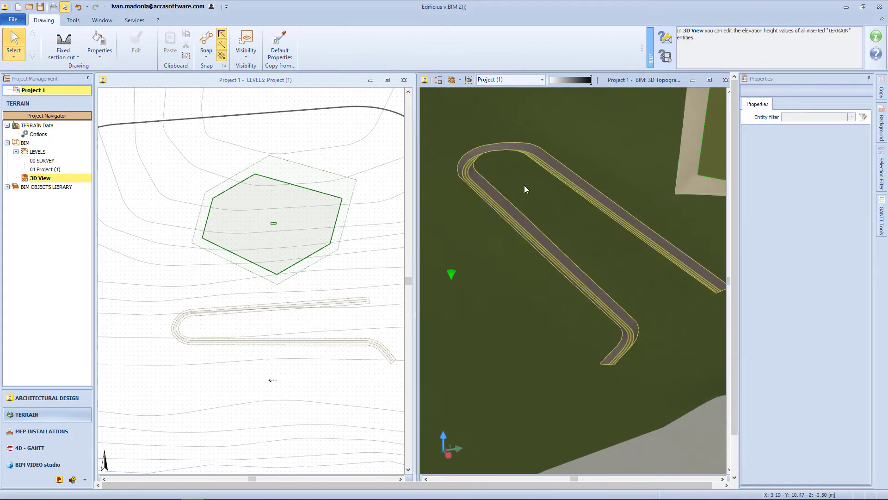
click(485, 192)
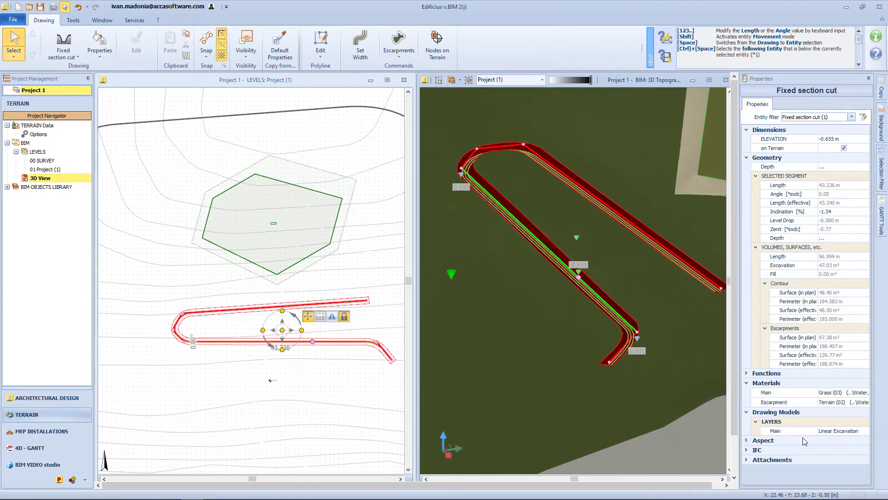
Draw a five-sided Terrain area of about 960 m² just south of the fixed section cut
click(187, 79)
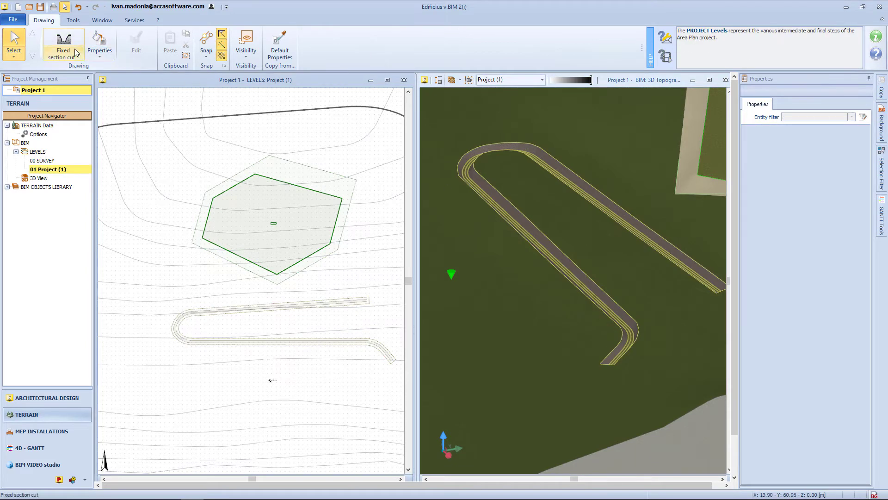
click(64, 49)
click(174, 90)
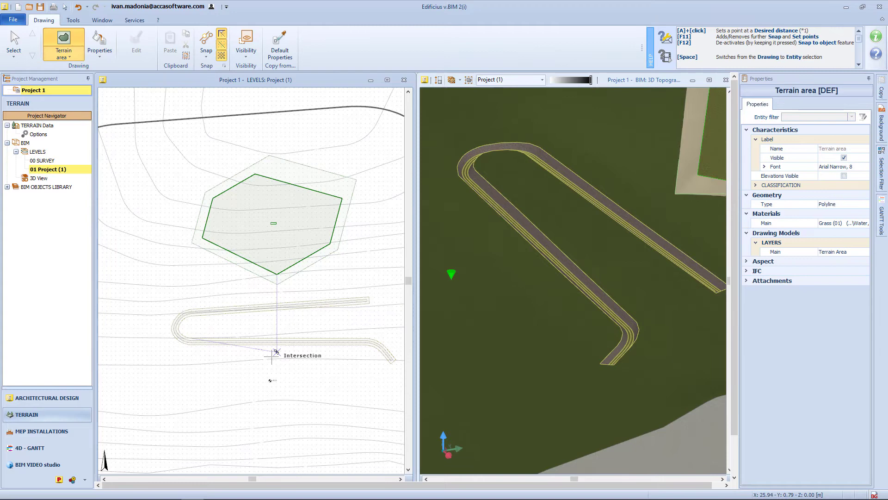
middle_drag(273, 347, 290, 226)
click(290, 244)
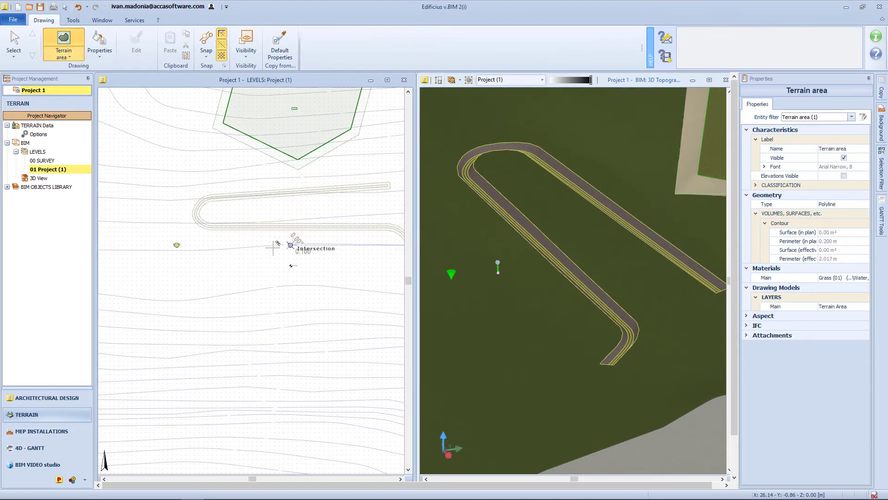
click(211, 261)
click(182, 356)
click(252, 425)
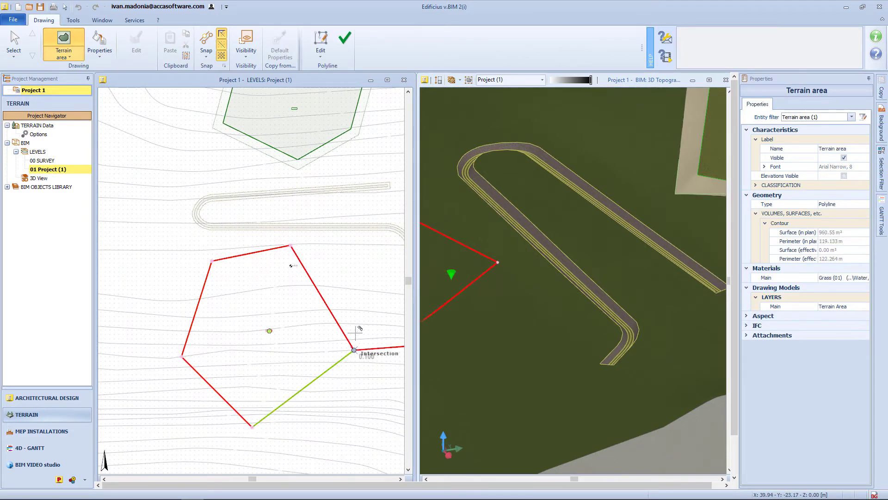
click(354, 350)
click(345, 38)
middle_drag(491, 241, 732, 221)
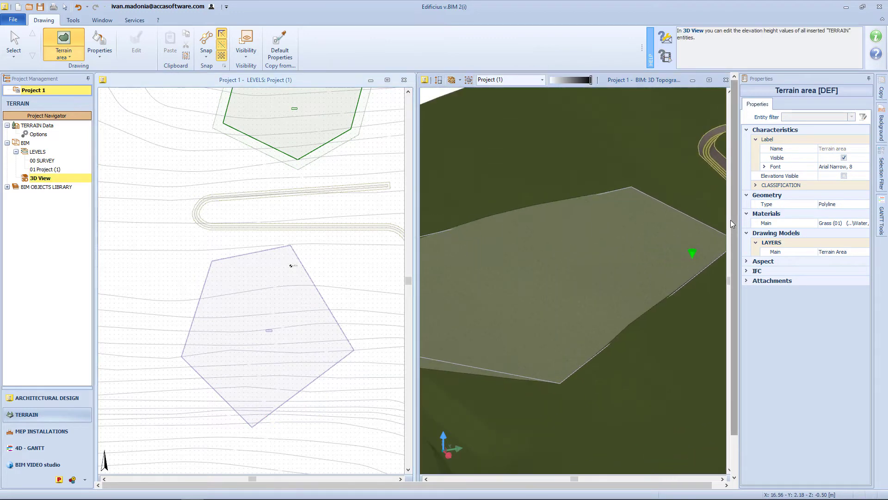
key(Escape)
Delete the terrain area, the earthworks area and the fixed section cut from the Project (1) level
click(270, 319)
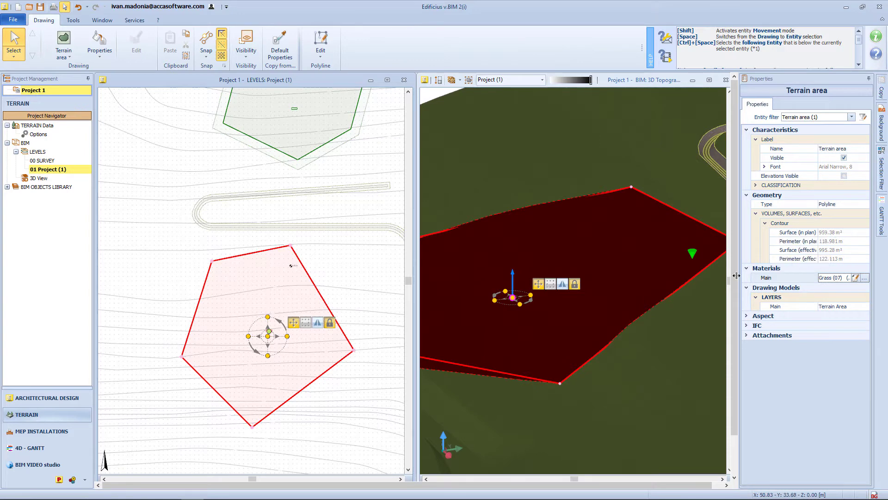
key(Delete)
scroll(567, 295, down, 1)
click(259, 197)
key(Delete)
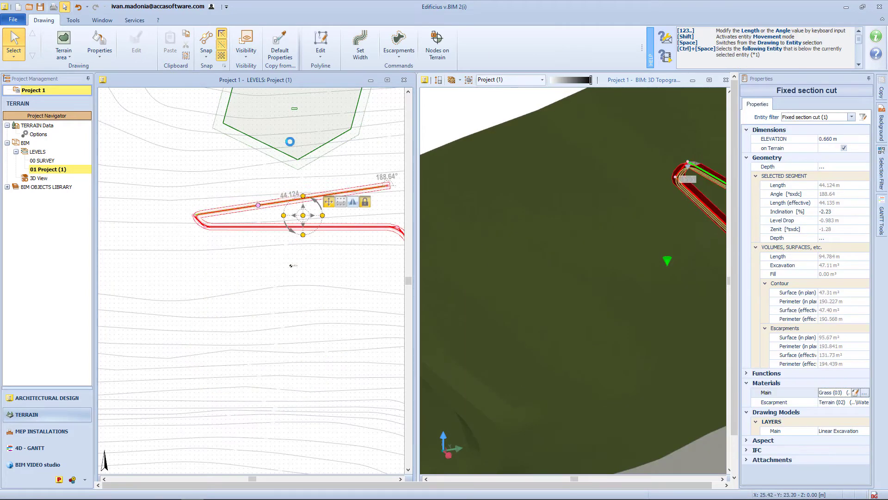
click(289, 143)
key(Delete)
right_click(272, 202)
click(282, 326)
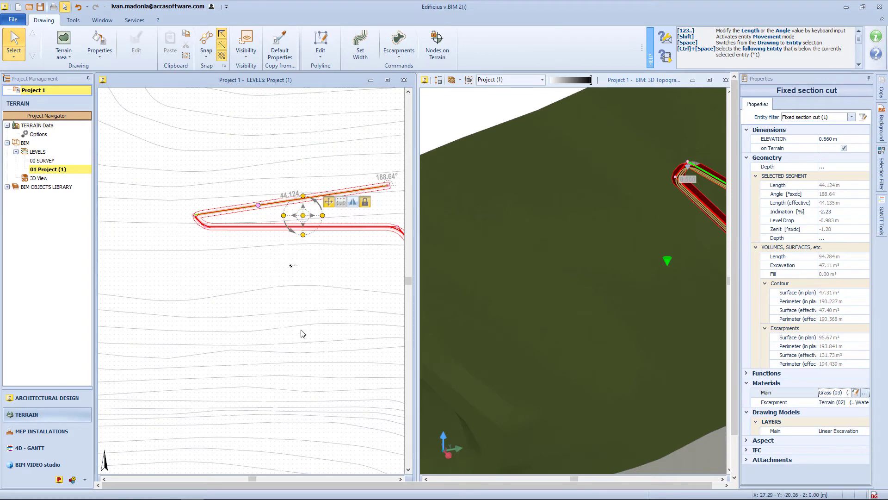
Draw a winding 4 m wide Road about 84 m long with seven nodes, running northward through the western half of the terrain
click(69, 55)
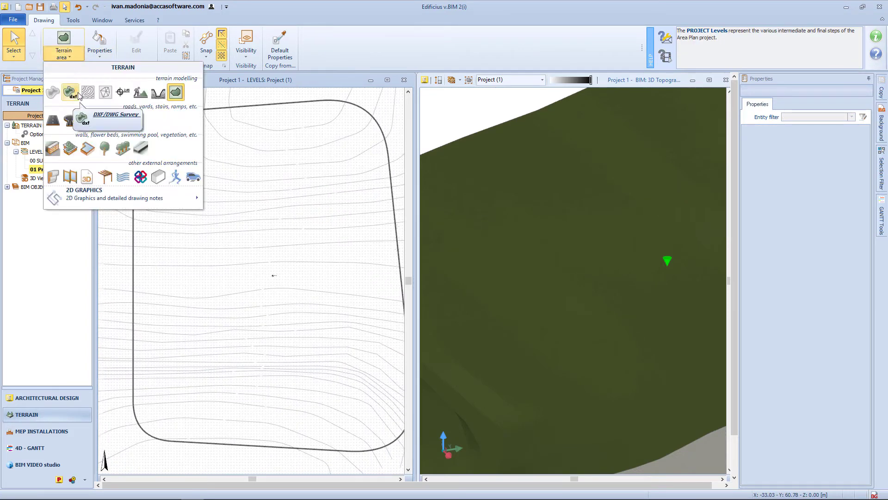
click(53, 123)
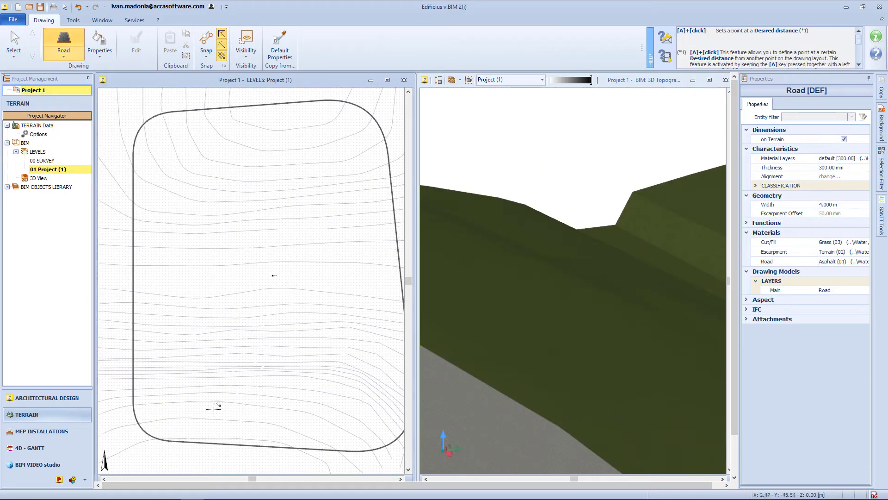
click(228, 427)
click(210, 407)
click(213, 355)
click(202, 315)
click(216, 258)
click(235, 233)
click(260, 219)
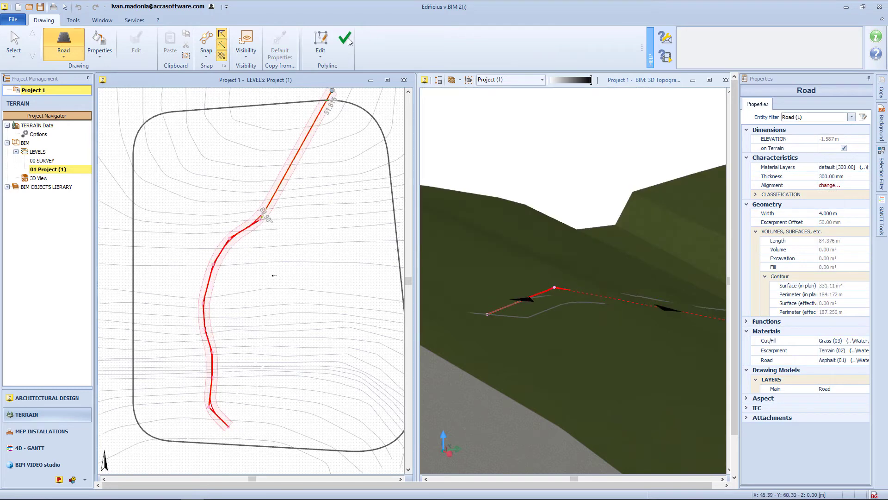
click(346, 39)
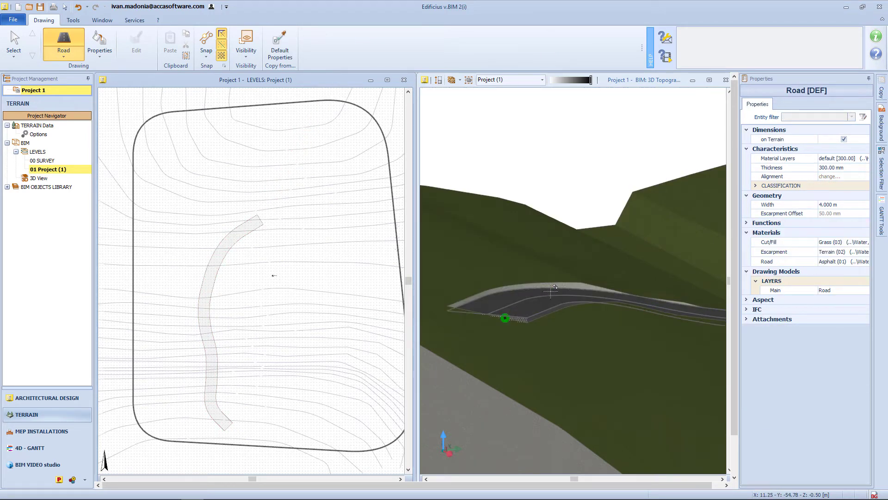
scroll(557, 291, down, 4)
middle_drag(565, 295, 385, 94)
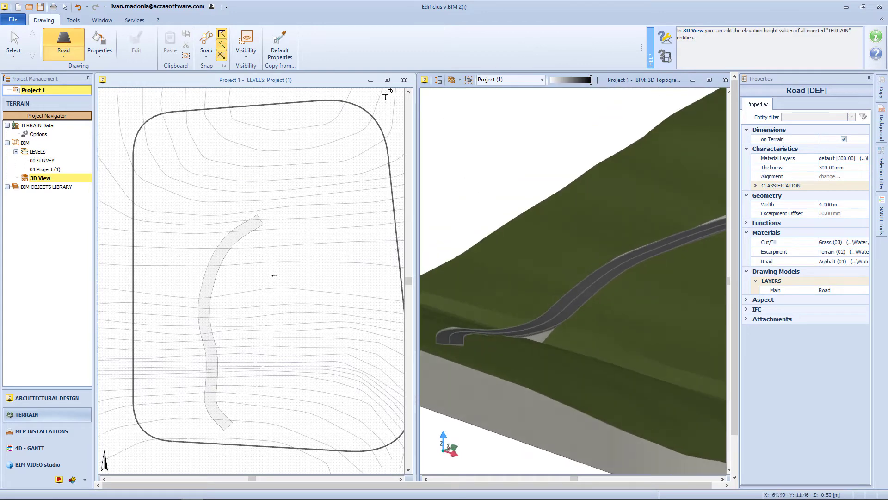
Set the road's width to 4.5 m
click(247, 226)
click(319, 40)
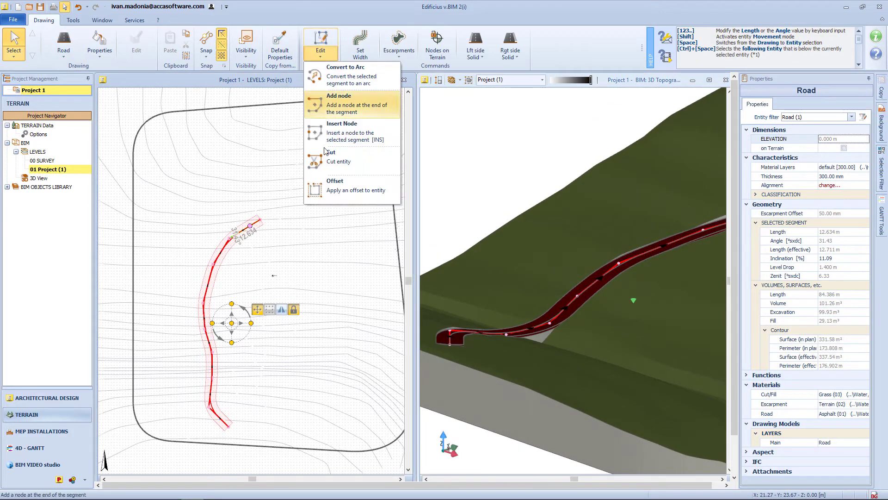
click(361, 44)
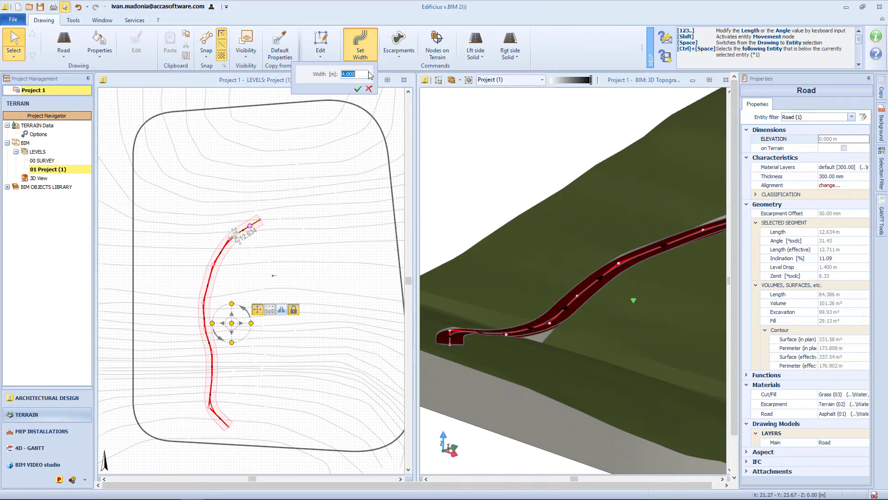
text(4.5)
key(Return)
Add escarpments to the road with a 50 mm offset
click(399, 44)
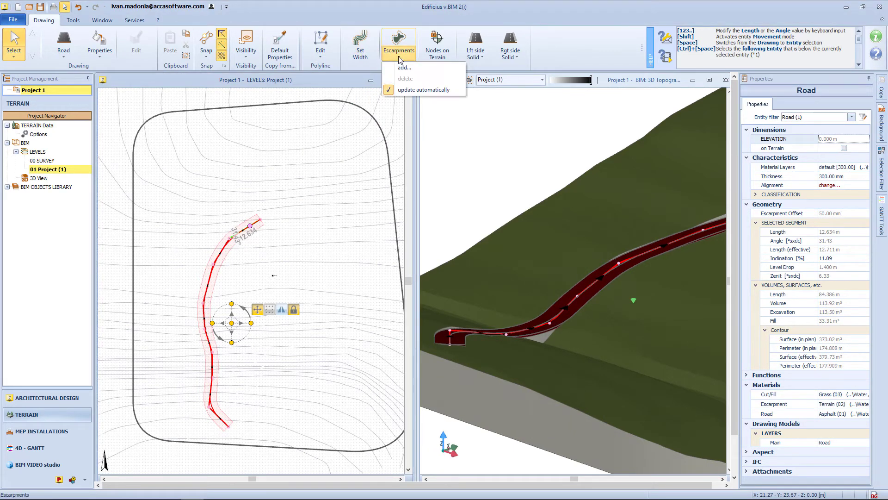
click(393, 67)
click(445, 89)
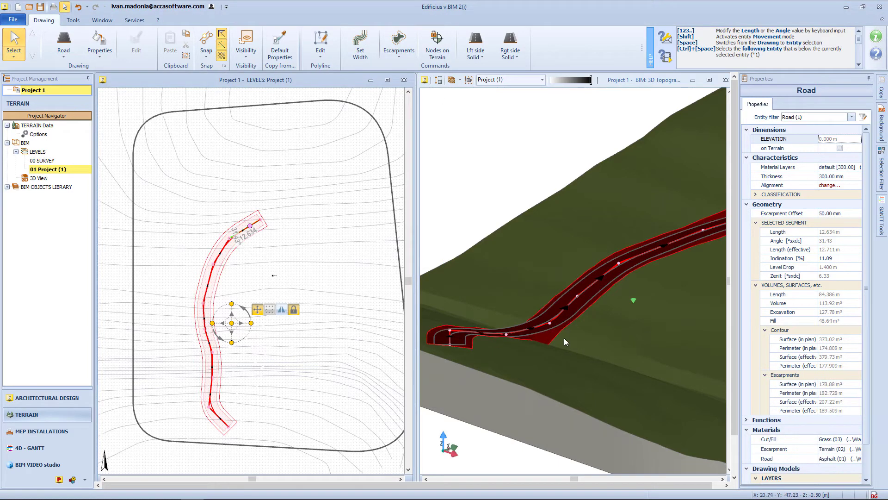
scroll(472, 358, up, 3)
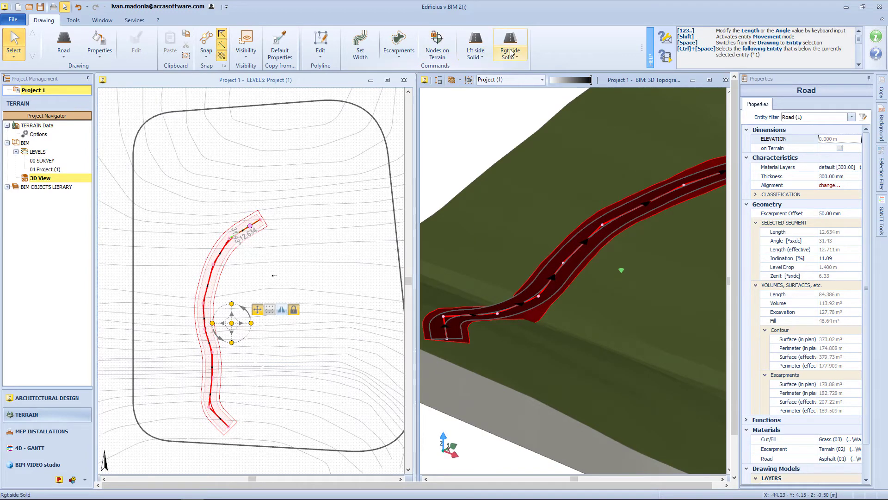
Add a solid kerb along the road's left side, base 0.6 m and height 0.100 m, and inspect it in 3D
click(476, 55)
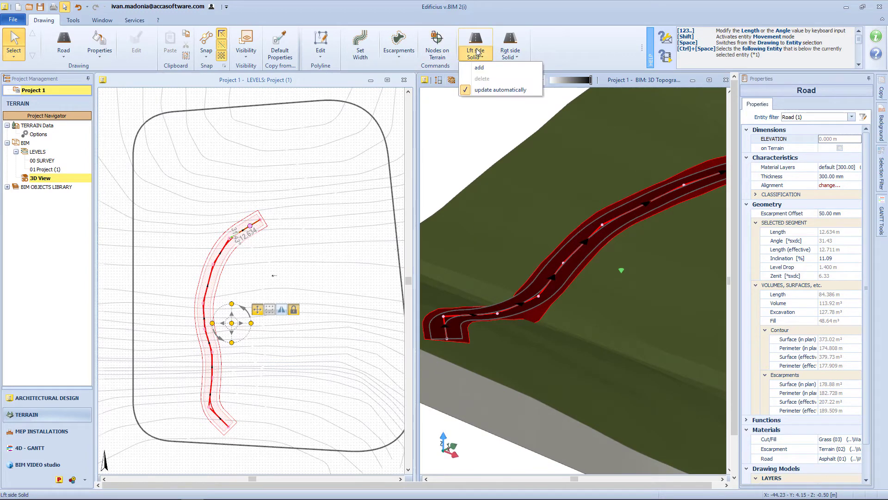
click(483, 70)
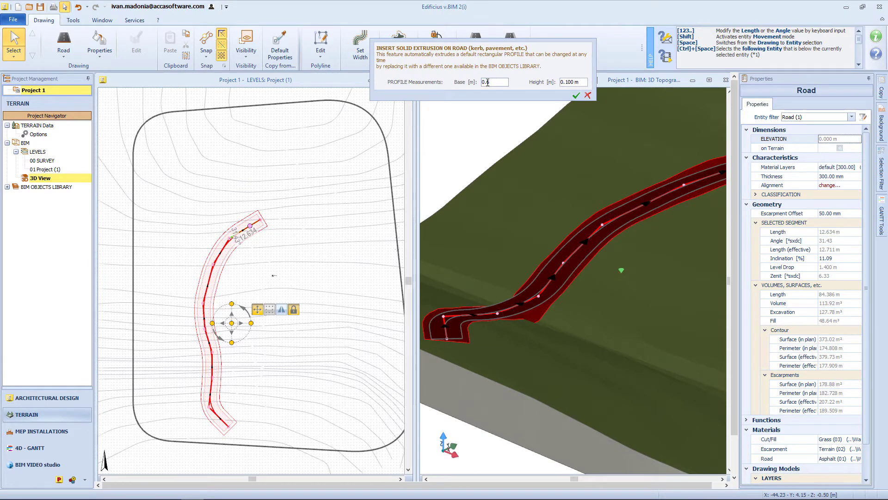
text(0.6)
key(Return)
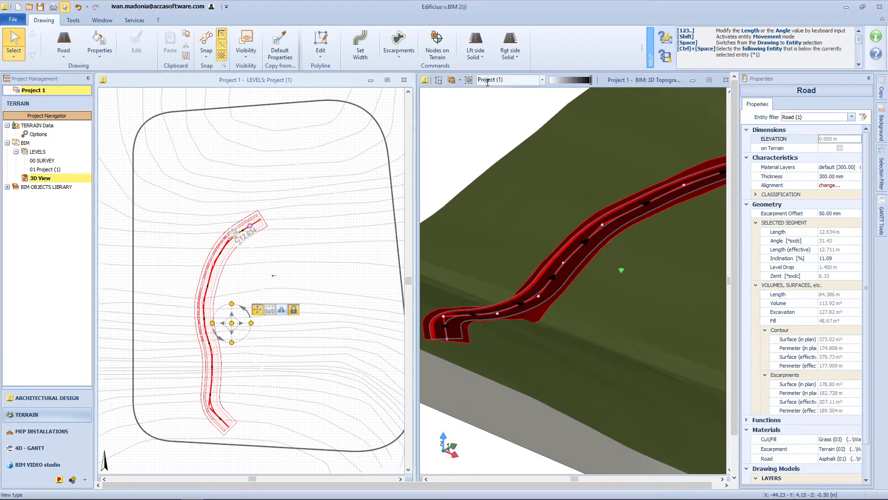
middle_drag(459, 316, 527, 290)
scroll(513, 318, up, 8)
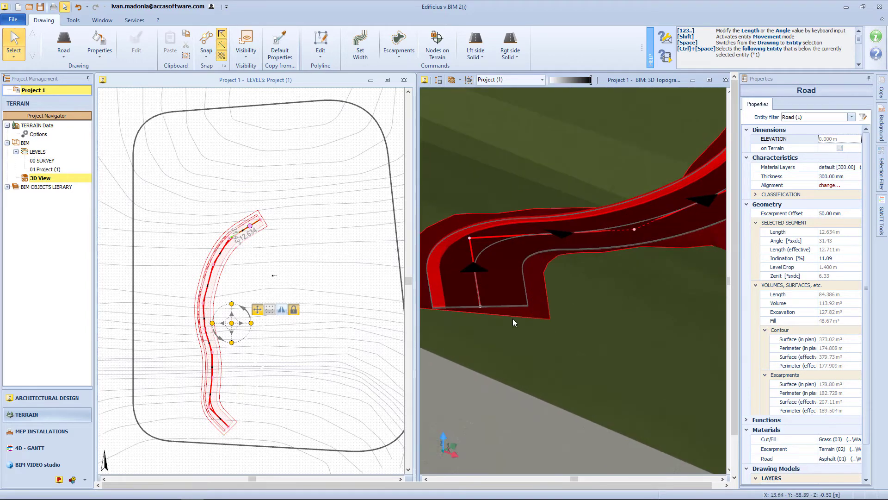
middle_drag(466, 314, 614, 332)
key(Escape)
scroll(532, 355, up, 2)
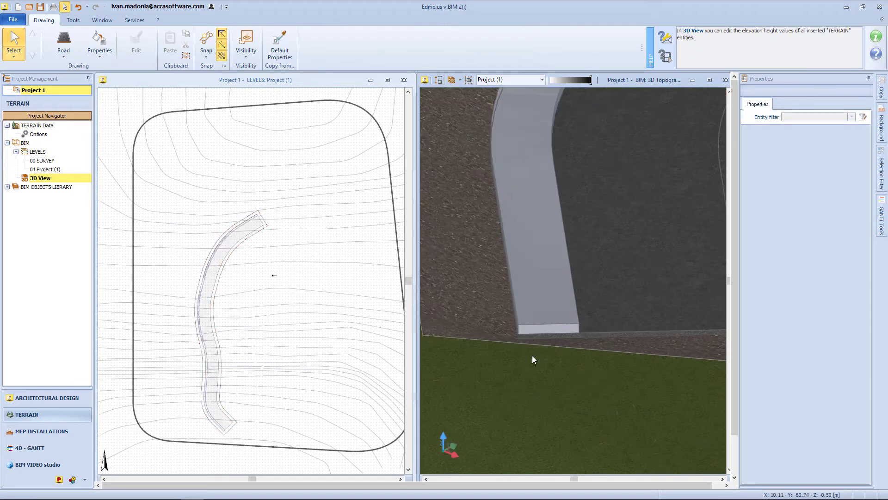
scroll(586, 312, down, 3)
scroll(523, 282, down, 3)
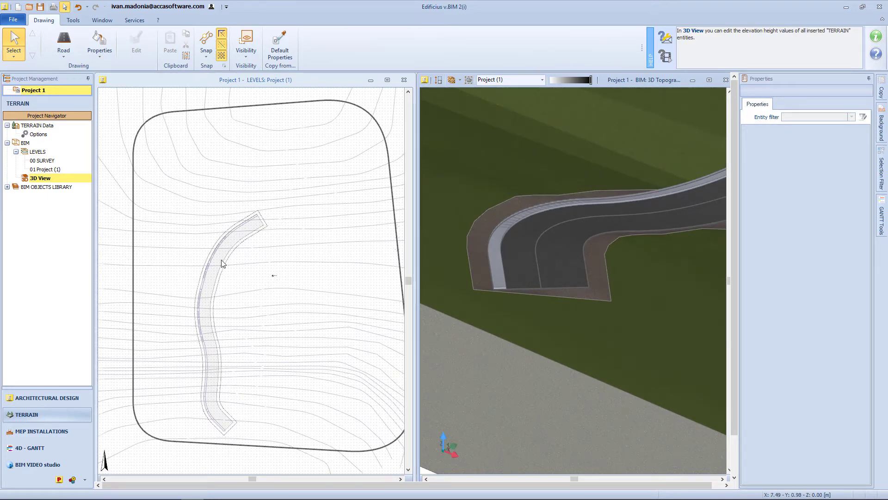
Raise the road's second node from its southern end to elevation -1.000 m, and lower it to about -3.58 m in 3D
click(530, 219)
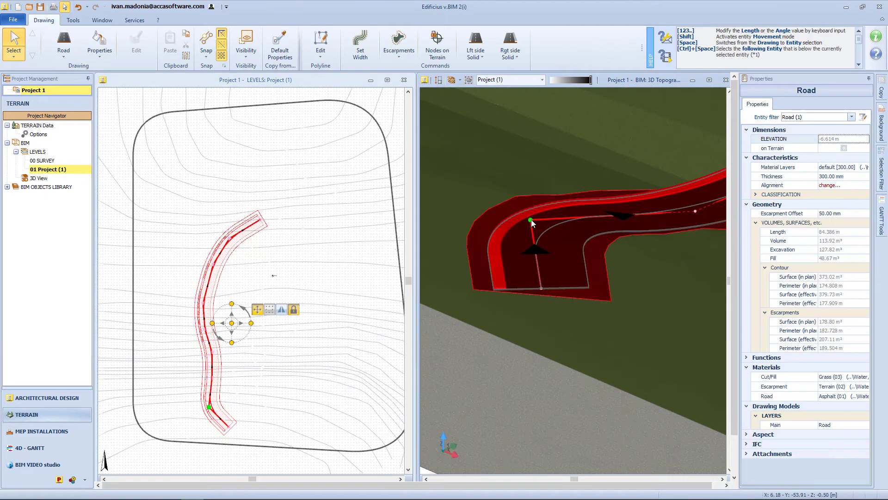
click(839, 148)
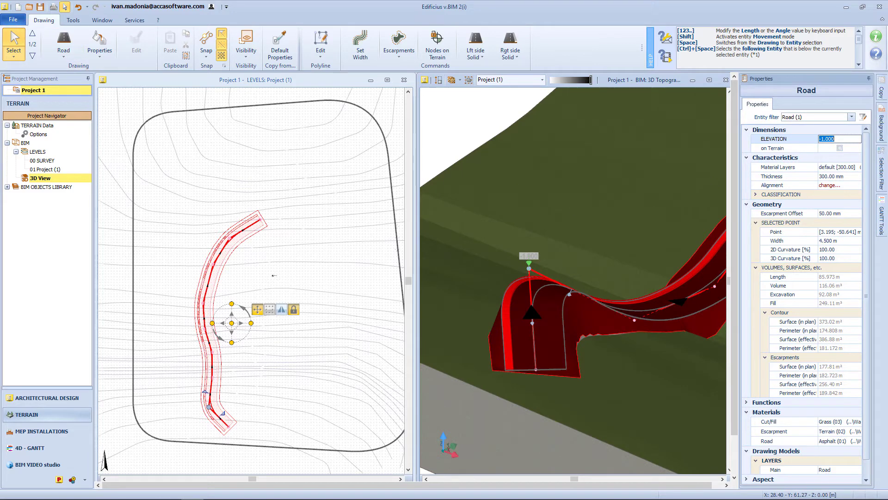
click(578, 25)
drag(528, 263, 529, 296)
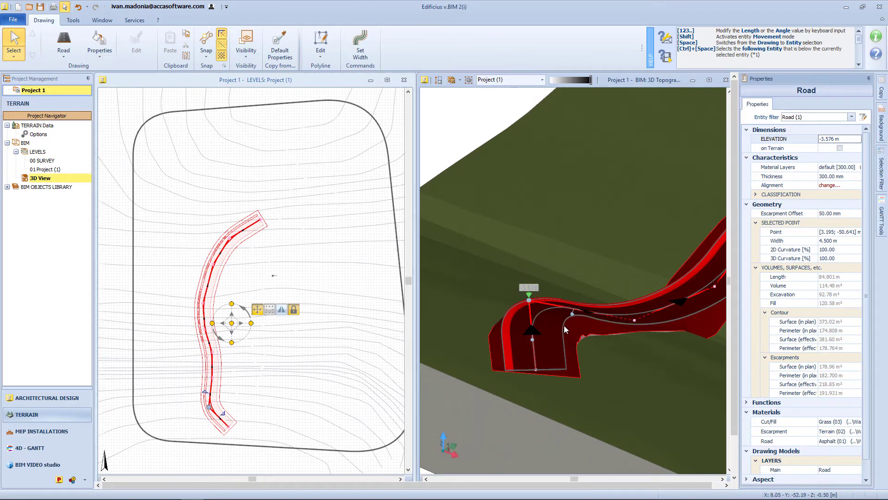
Adjust the 2D curvature of the road's southern bend in plan, finishing at 100%
scroll(529, 326, up, 3)
middle_drag(529, 326, 597, 309)
scroll(642, 332, down, 3)
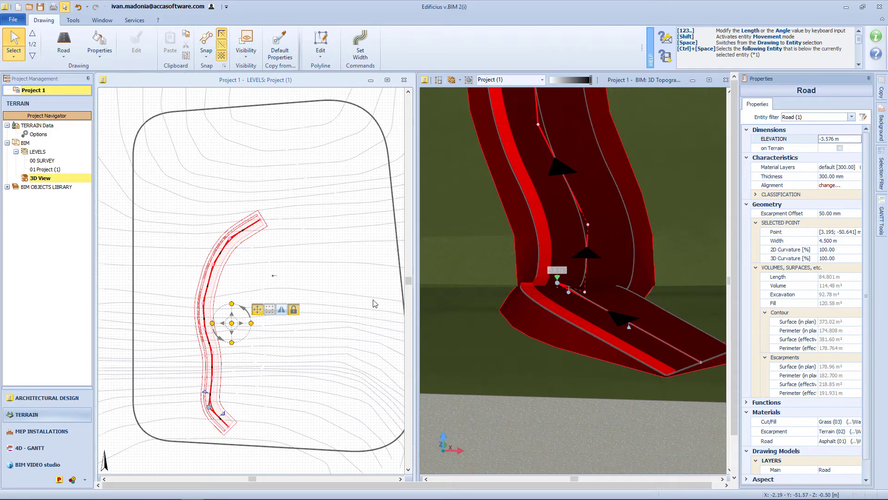
scroll(220, 377, up, 5)
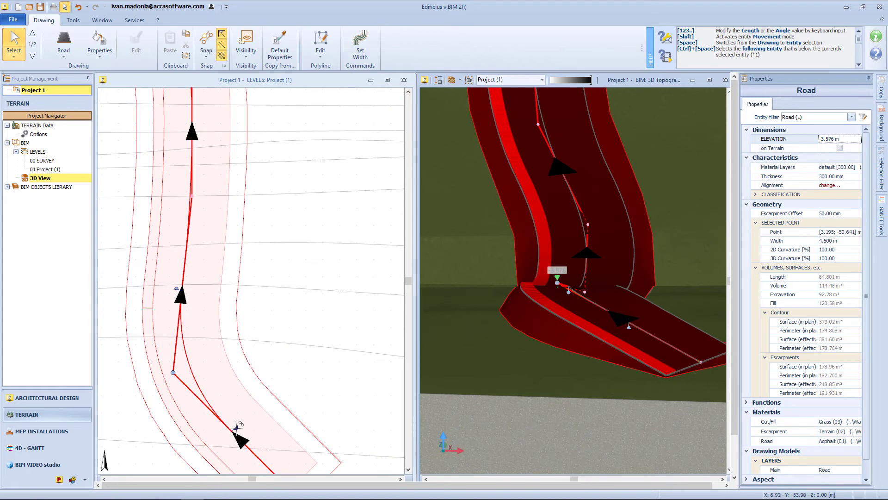
click(235, 419)
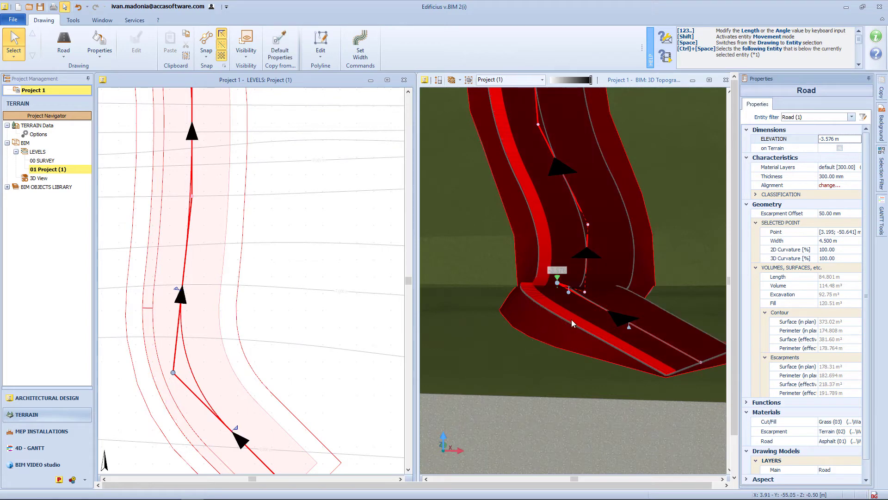
Reduce the southern bend's 3D curvature to about 73% and lower its node close to the terrain
middle_drag(571, 319, 591, 348)
drag(590, 347, 600, 330)
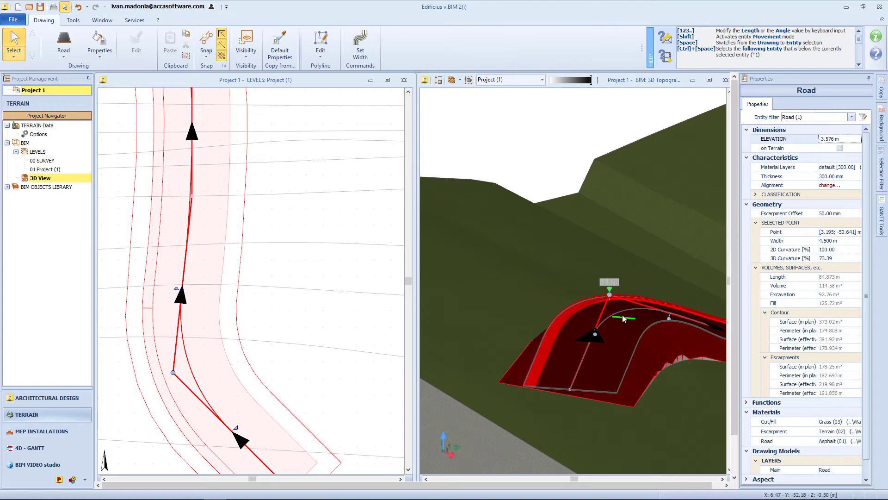
drag(608, 288, 611, 326)
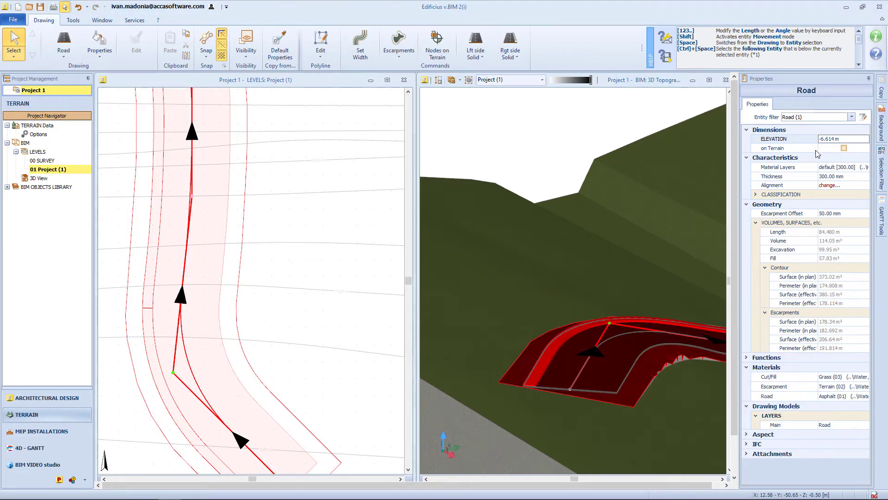
Look through the library of material layers available for the road, keeping the default layers
click(860, 168)
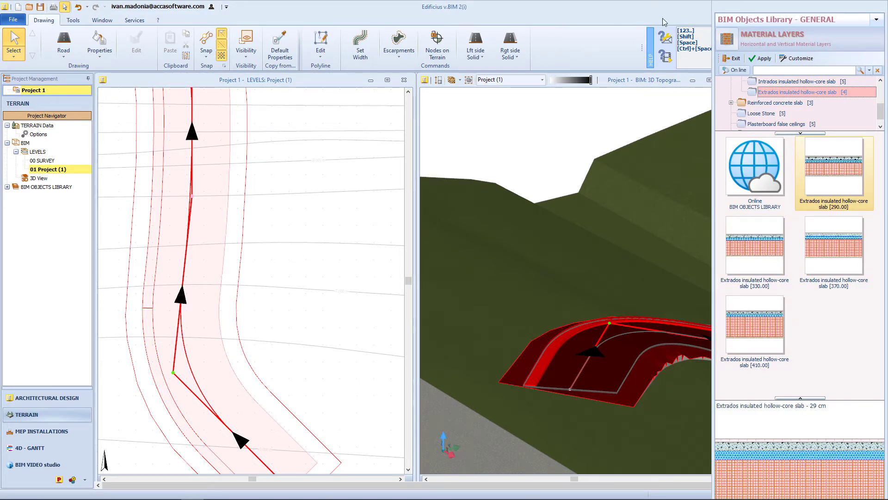
click(760, 59)
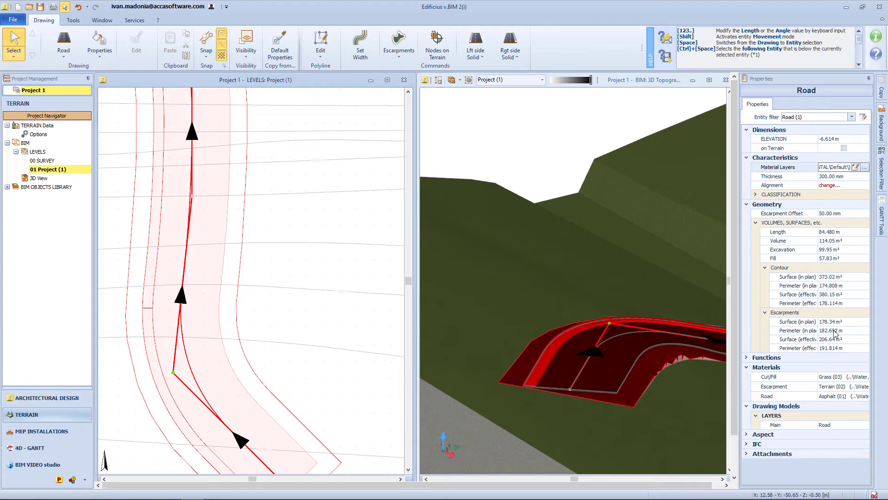
Draw a six-sided Yard of about 529 m² on the terrain, just east of the road's northern part
scroll(371, 432, down, 4)
middle_drag(370, 432, 245, 388)
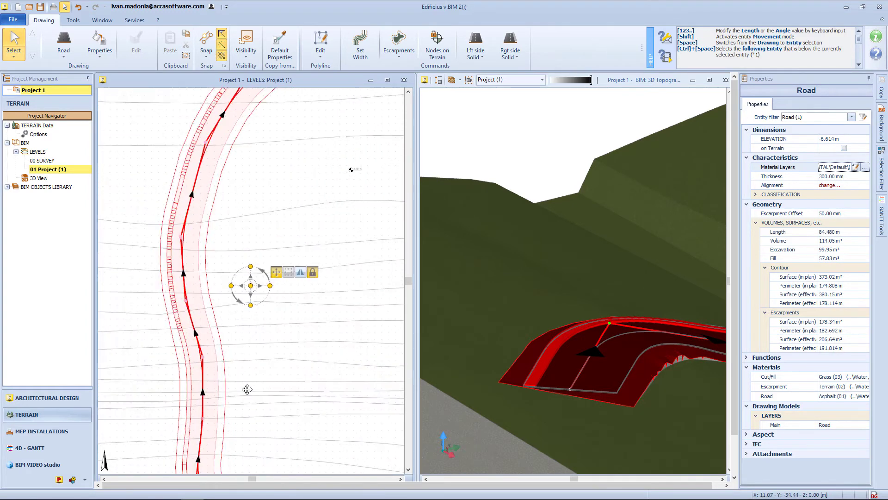
middle_drag(293, 93, 236, 178)
scroll(236, 178, up, 2)
click(67, 46)
click(64, 55)
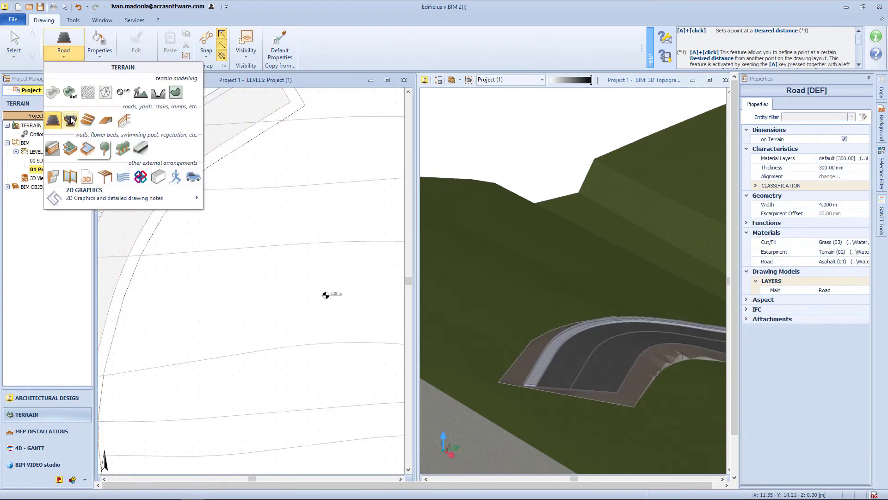
click(69, 119)
click(303, 134)
click(185, 220)
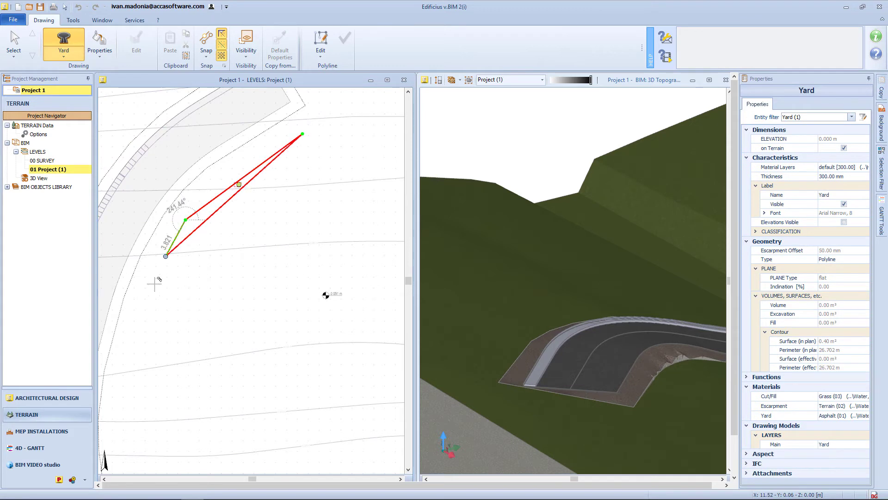
click(124, 358)
click(139, 450)
middle_drag(288, 422, 238, 357)
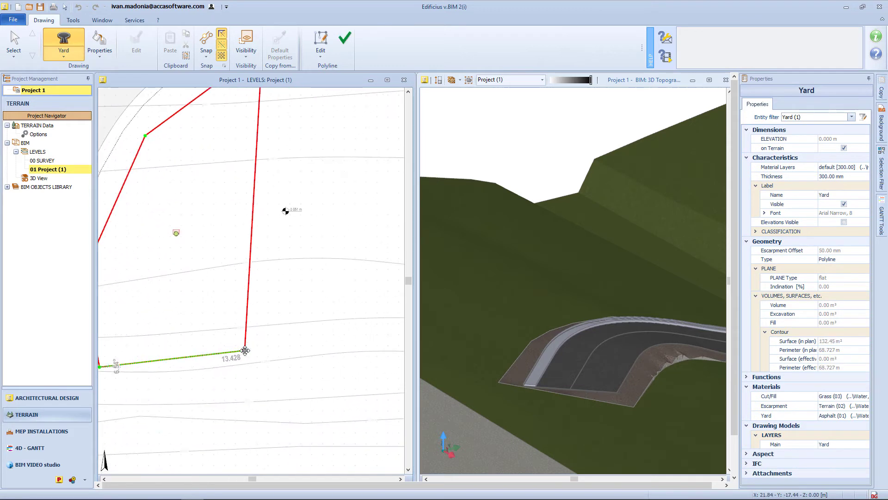
click(331, 365)
click(364, 211)
click(346, 39)
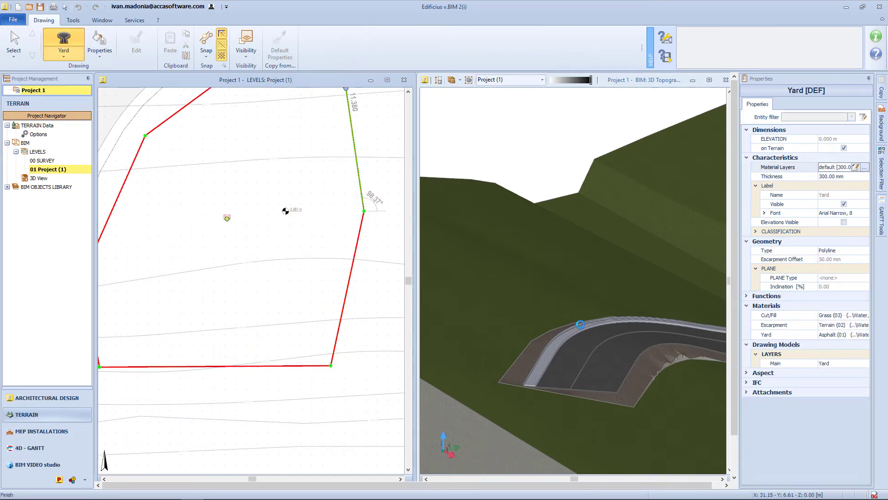
Inspect the yard in 3D and assign it the Light-weight concrete floor slab [385.00] material layers
middle_drag(525, 224, 393, 380)
middle_drag(622, 261, 488, 264)
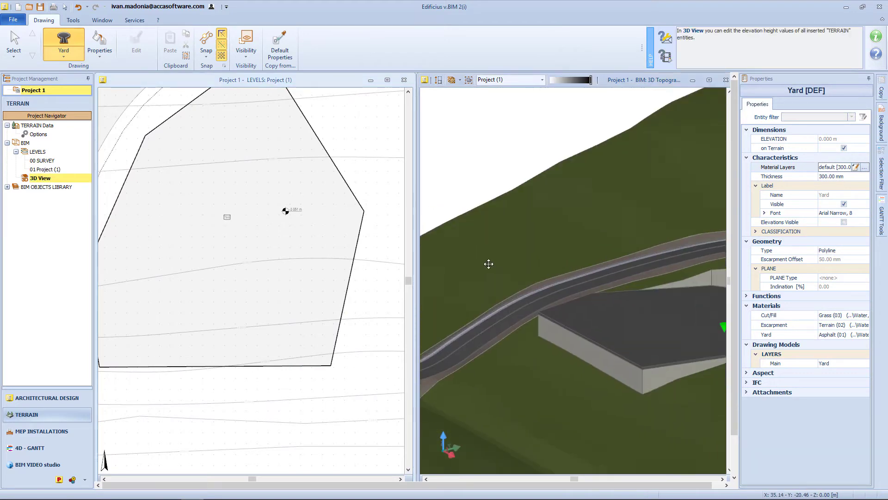
scroll(660, 293, up, 3)
scroll(660, 294, down, 1)
mouse_move(658, 300)
middle_down()
mouse_move(678, 299)
mouse_move(651, 301)
mouse_move(659, 298)
middle_up()
click(661, 363)
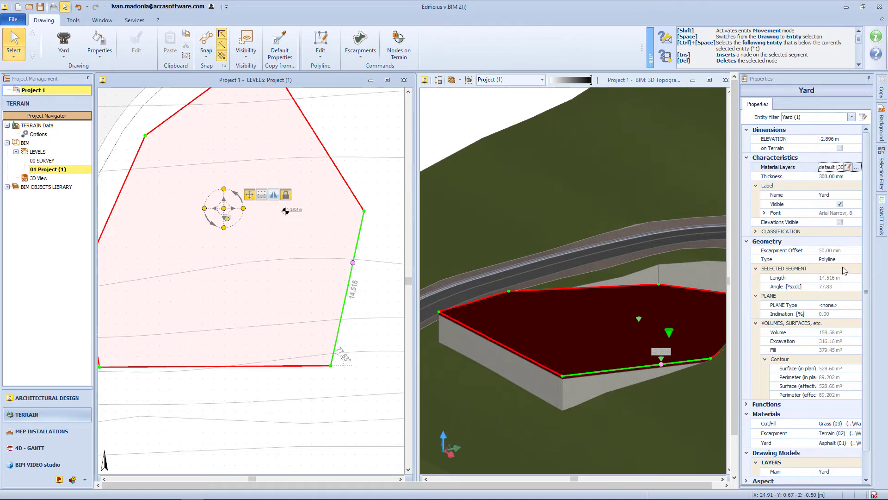
click(857, 167)
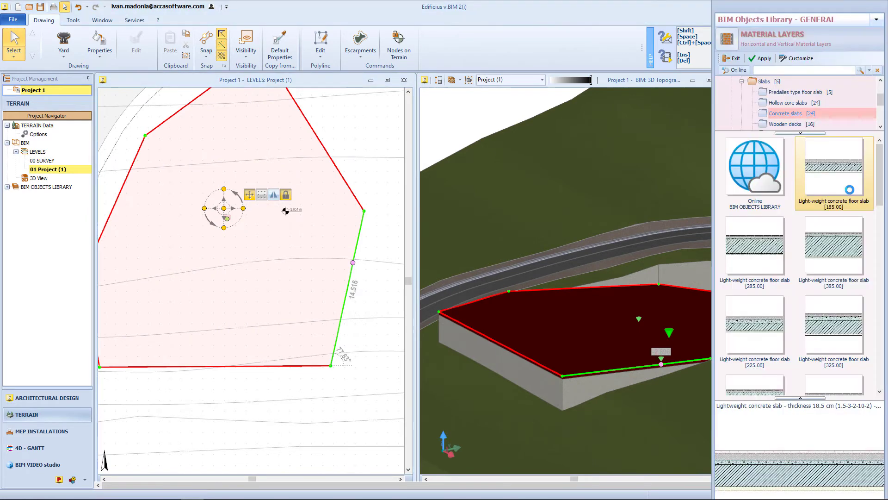
double_click(838, 242)
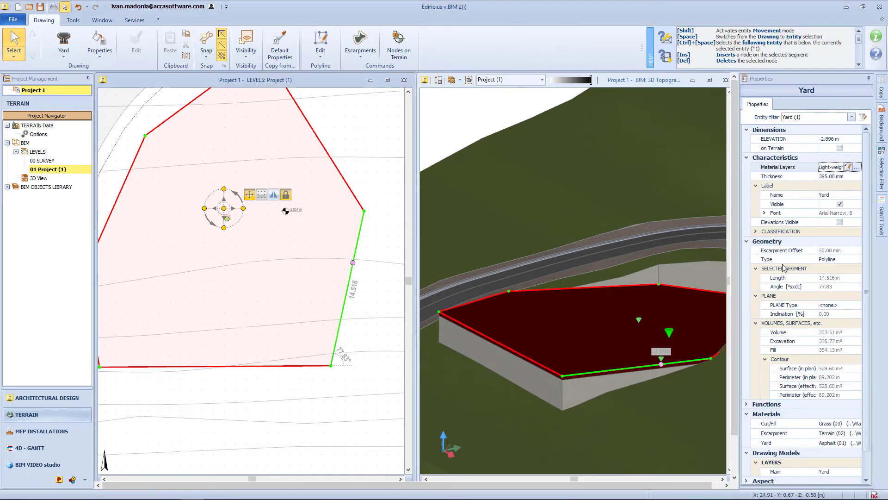
Lower the yard in 3D to an elevation of about -4.4 m
click(638, 317)
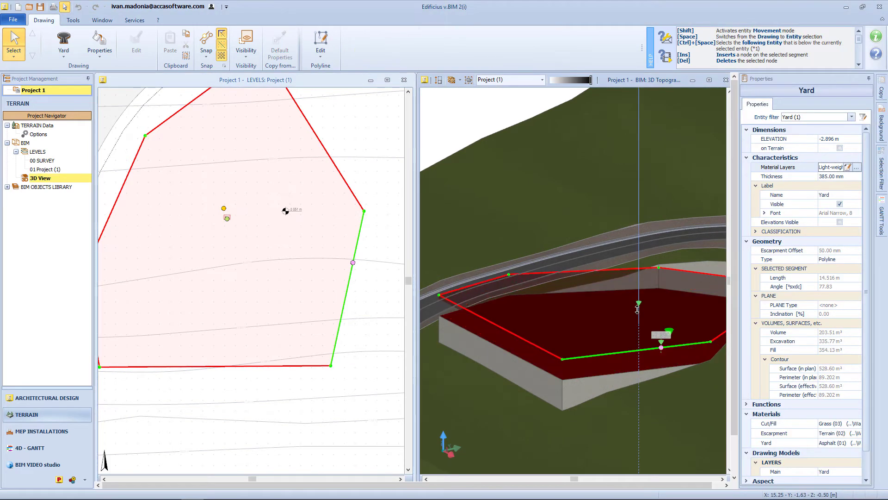
drag(637, 316, 638, 335)
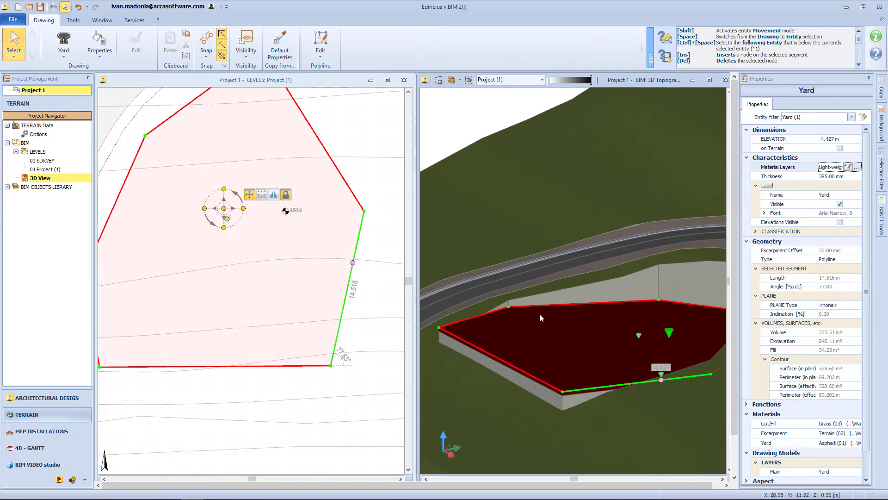
Connect the vertices of the yard's contour polyline to the terrain
click(315, 129)
click(391, 46)
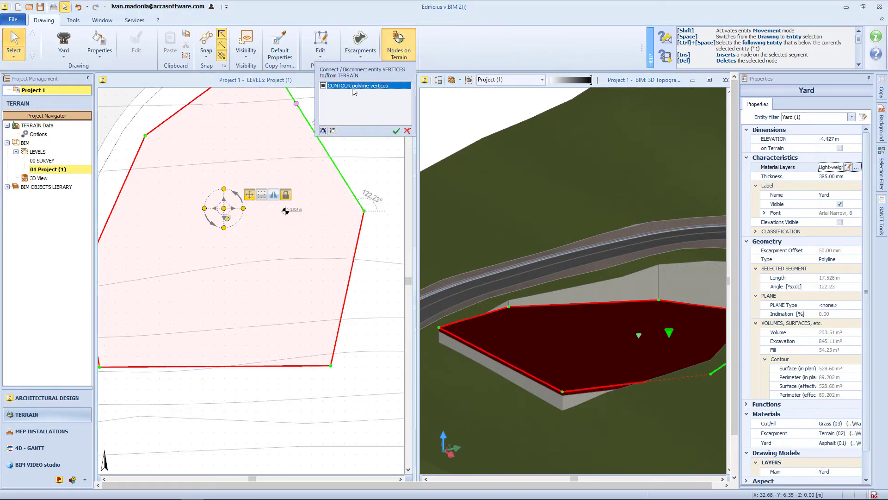
click(407, 132)
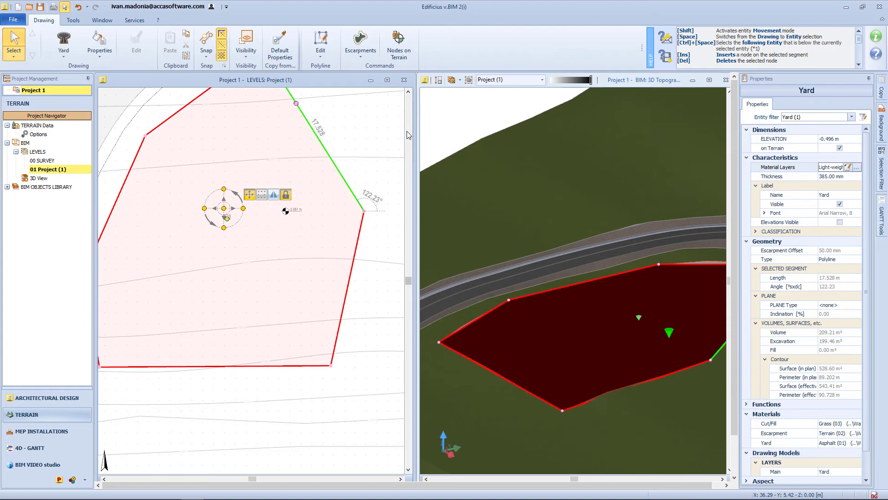
Add escarpments around the lowered yard and view them in 3D
click(360, 47)
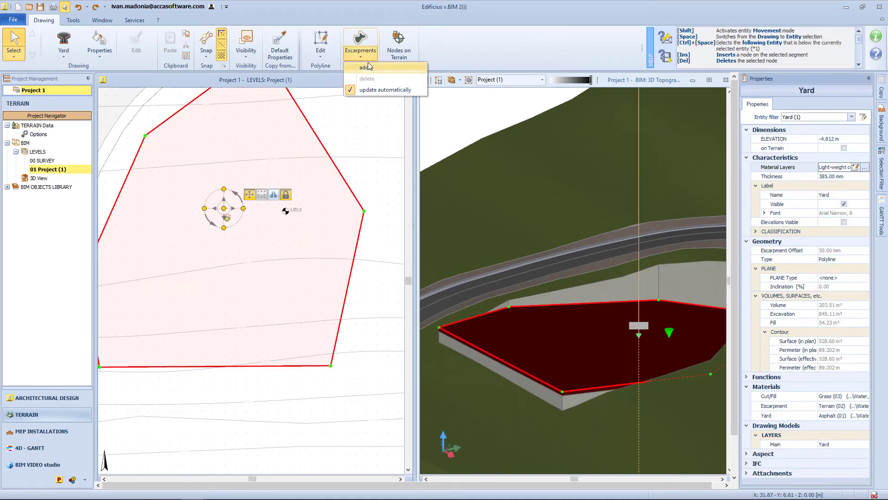
click(383, 66)
click(409, 81)
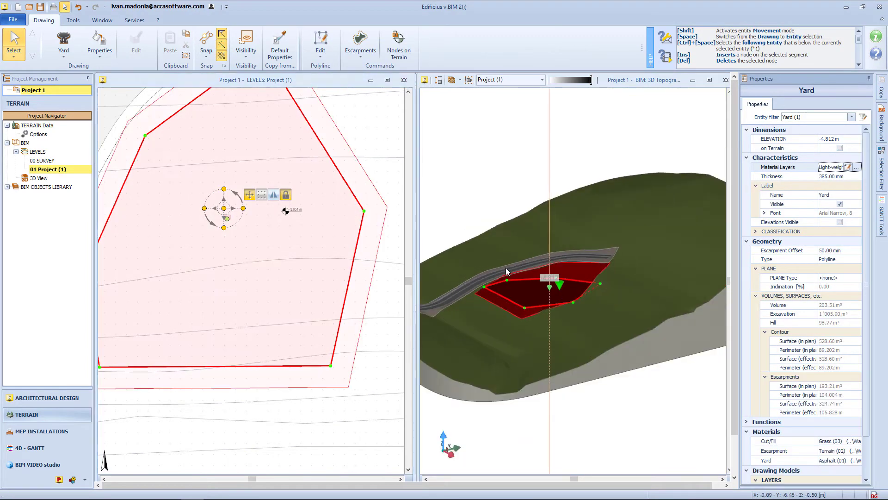
Delete the yard and the road together from the terrain
ctrl+click(496, 273)
ctrl+click(481, 286)
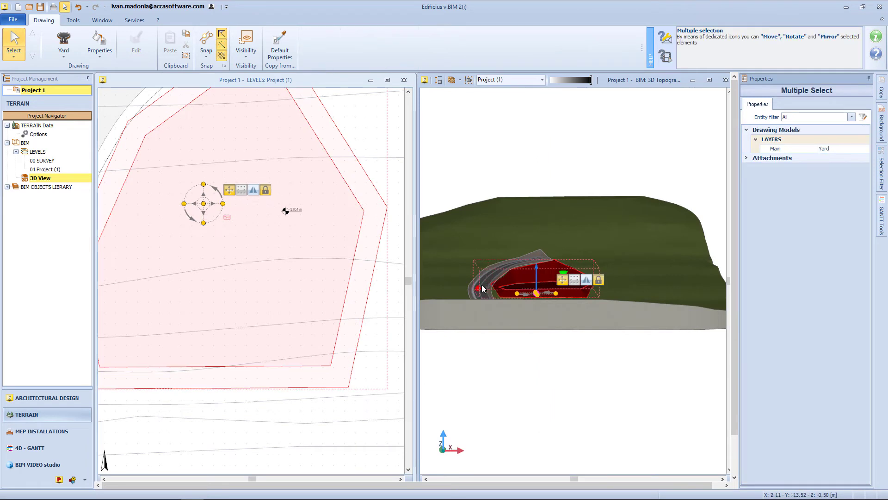
key(Delete)
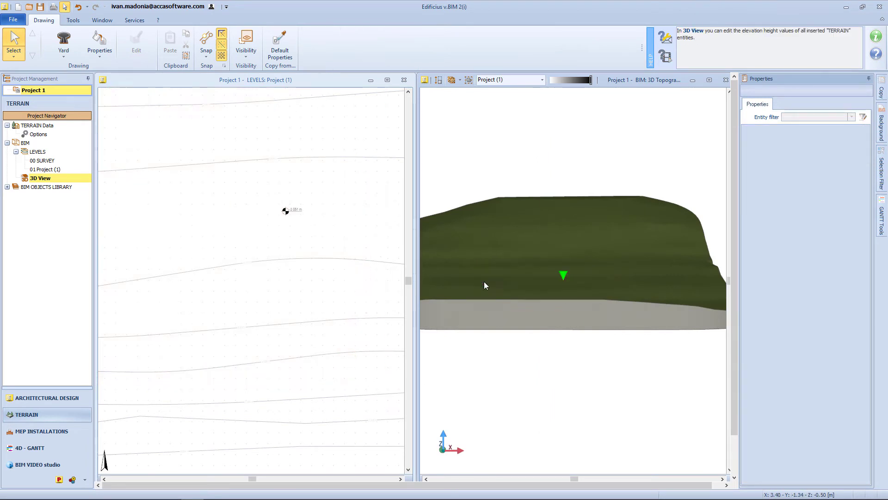
middle_drag(484, 282, 458, 295)
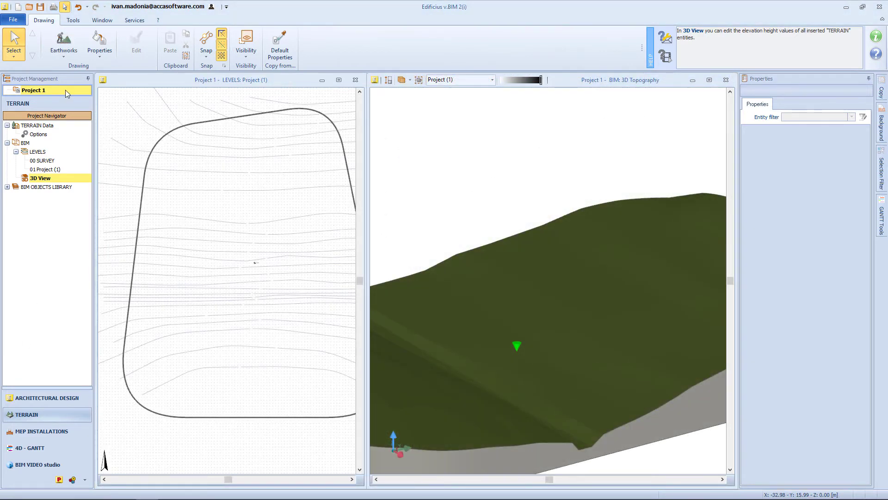
Draw a four-segment Landscaping Wall in plan, running south to north across the western half of the terrain
click(69, 53)
click(58, 174)
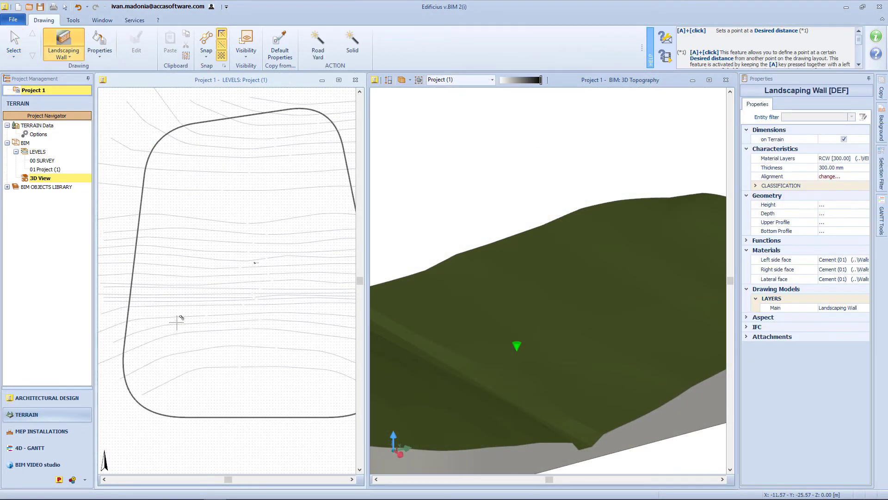
click(200, 351)
click(188, 262)
click(192, 248)
click(206, 226)
click(344, 38)
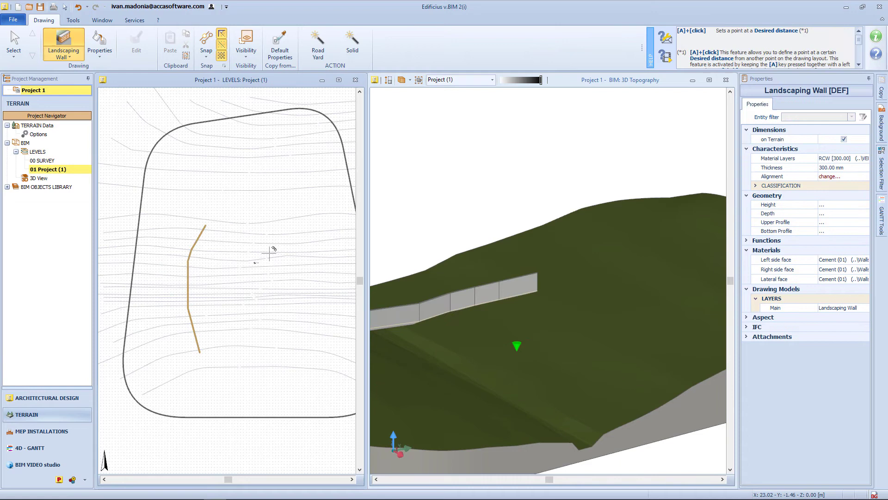
Draw a second four-segment Landscaping Wall in plan, running south to north across the eastern half of the terrain
click(293, 322)
click(302, 267)
click(294, 240)
click(345, 39)
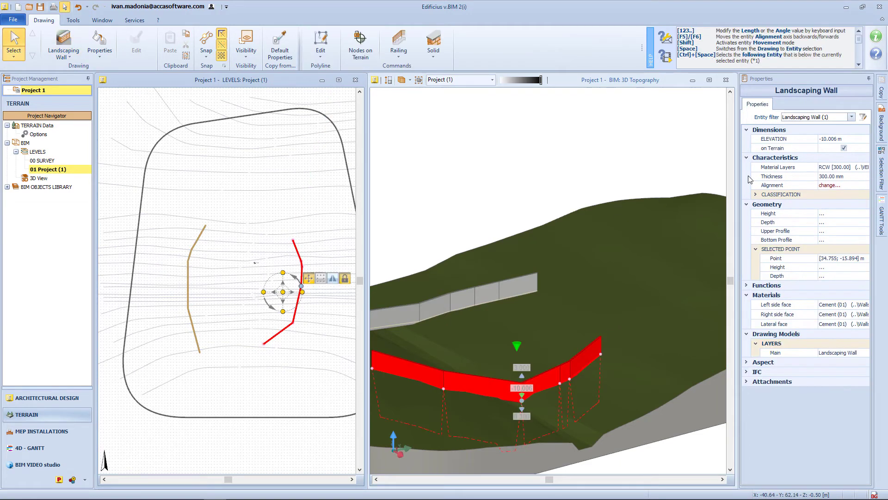
Examine the eastern wall's elevation, alignment and height settings without changing them
click(845, 140)
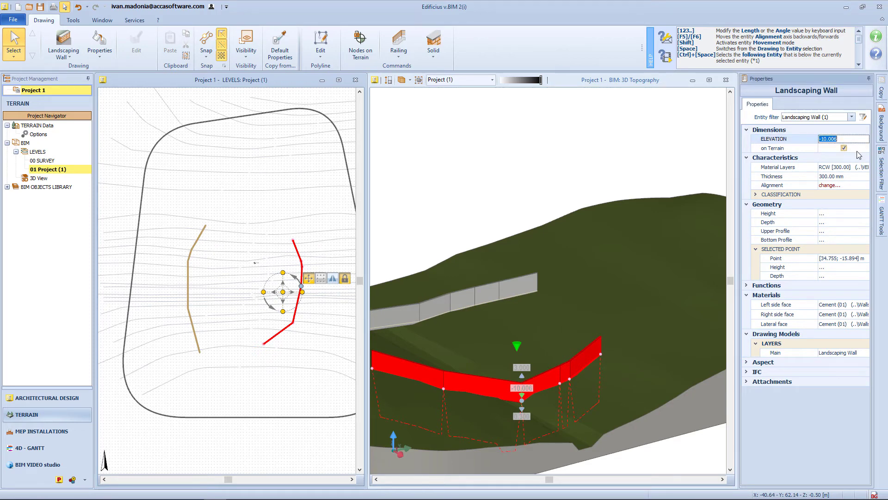
click(860, 187)
click(852, 215)
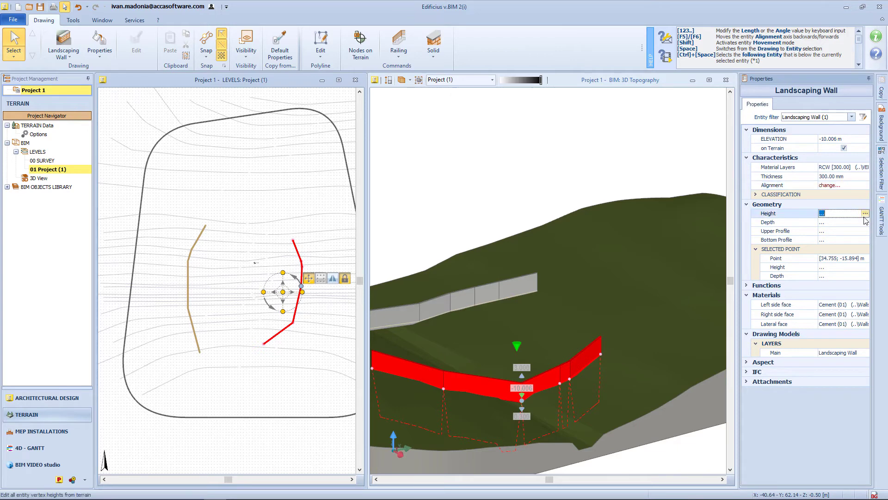
click(865, 213)
click(860, 261)
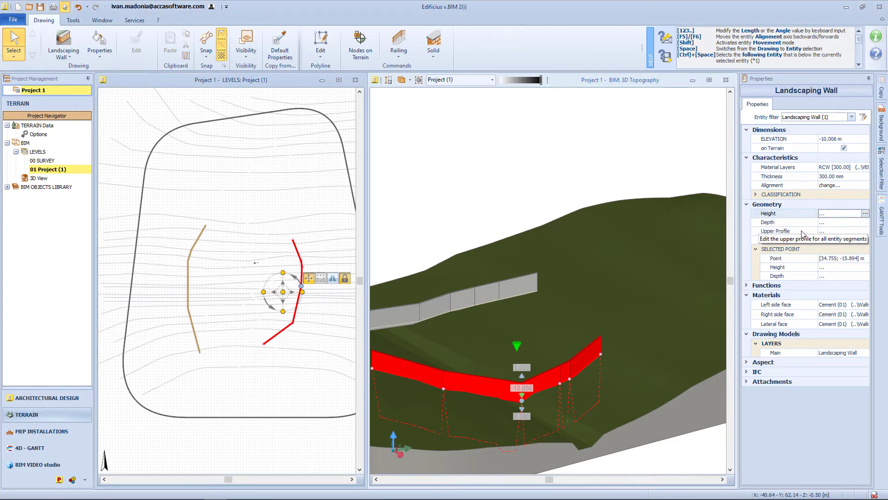
Set the depth of all the eastern wall's vertices to 1 m and check the buried part through a temporarily semi-transparent terrain
click(840, 222)
click(865, 222)
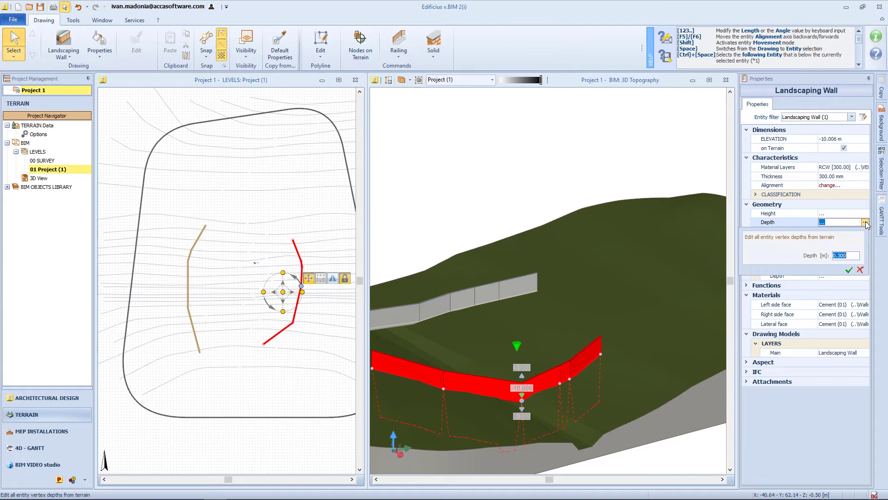
click(849, 270)
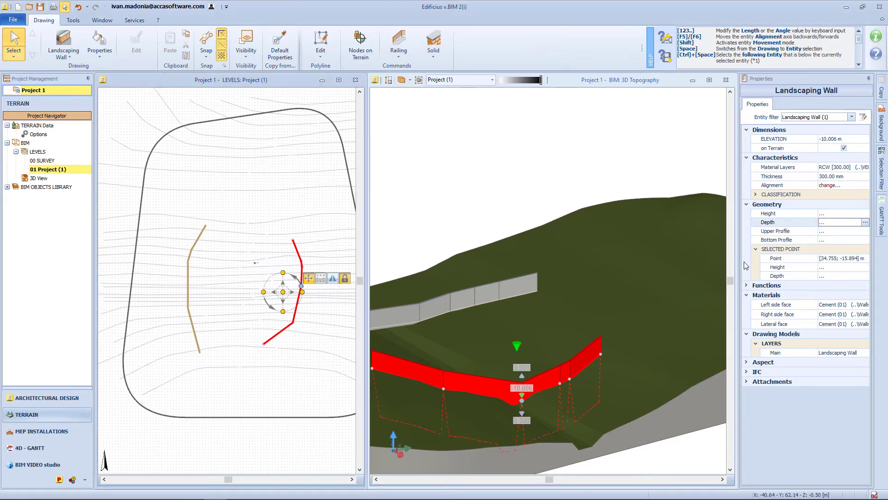
drag(540, 79, 527, 79)
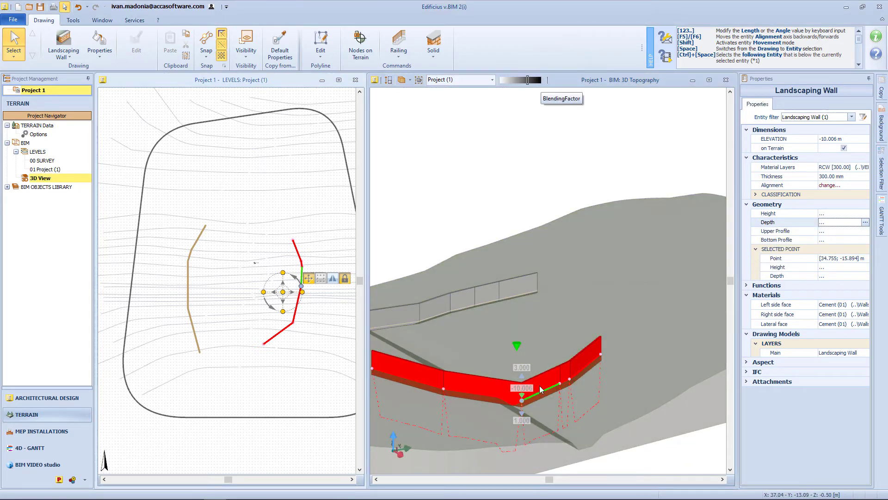
click(540, 80)
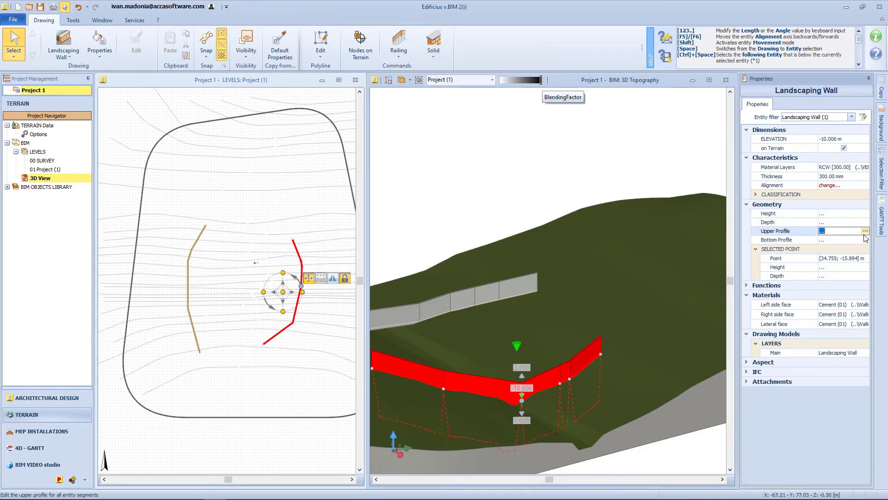
Set the upper profile of all the eastern wall's segments to horizontal
click(865, 231)
click(857, 264)
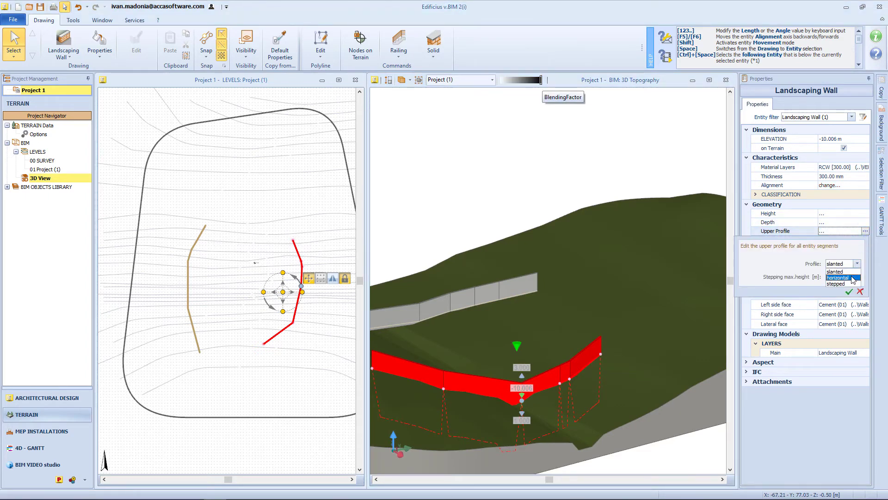
click(838, 278)
click(849, 292)
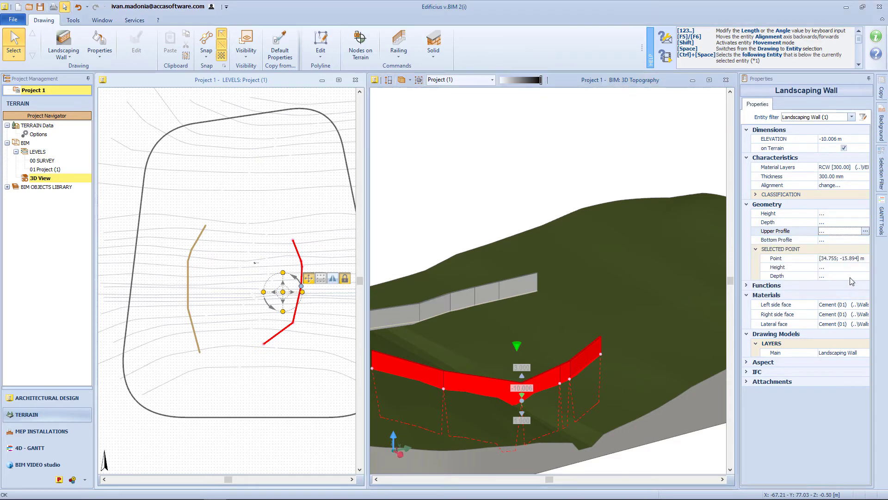
Set the upper profile of all the eastern wall's segments to stepped and inspect the result in 3D
click(865, 231)
click(856, 263)
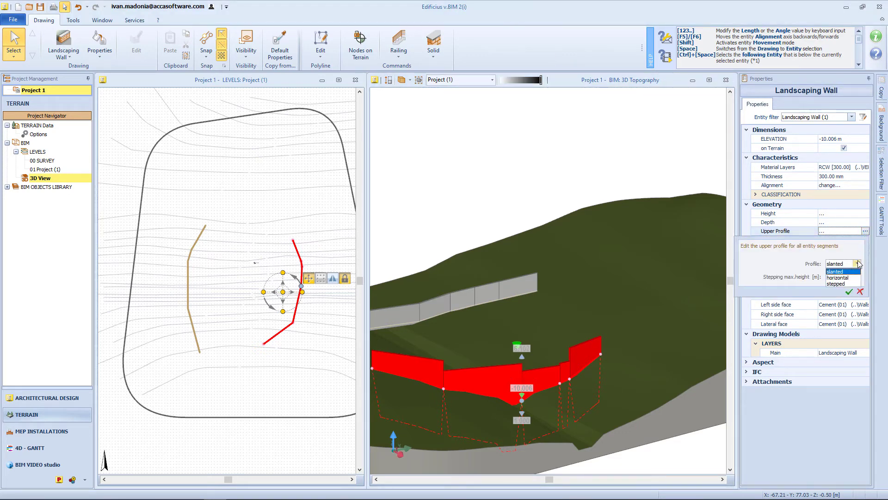
click(838, 286)
click(848, 291)
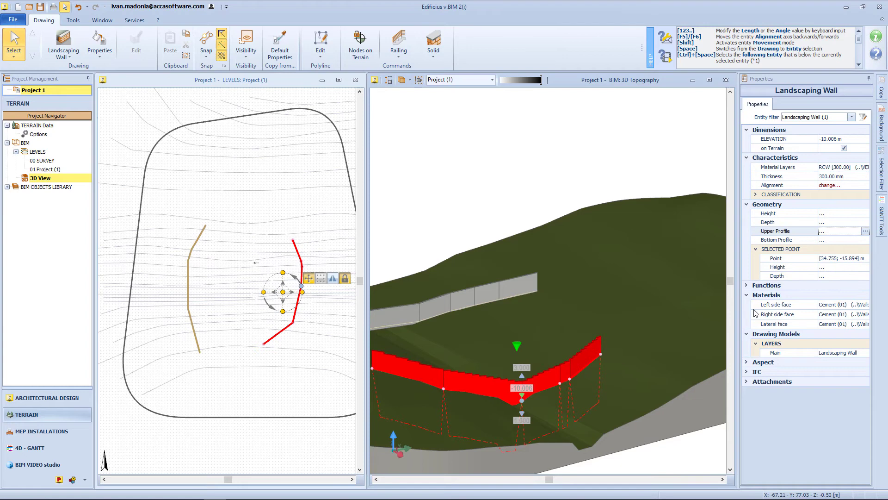
scroll(584, 357, up, 5)
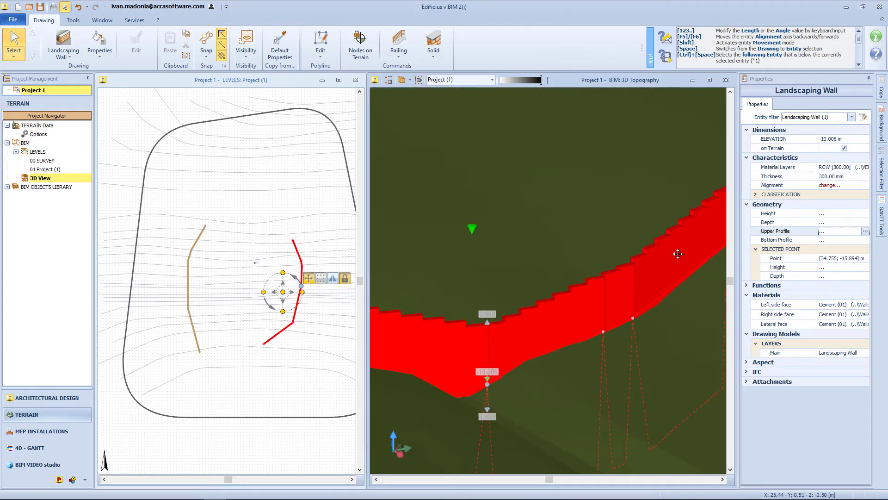
Set the height of the eastern wall's northernmost segment to 2 m, keeping the segment visible
click(696, 265)
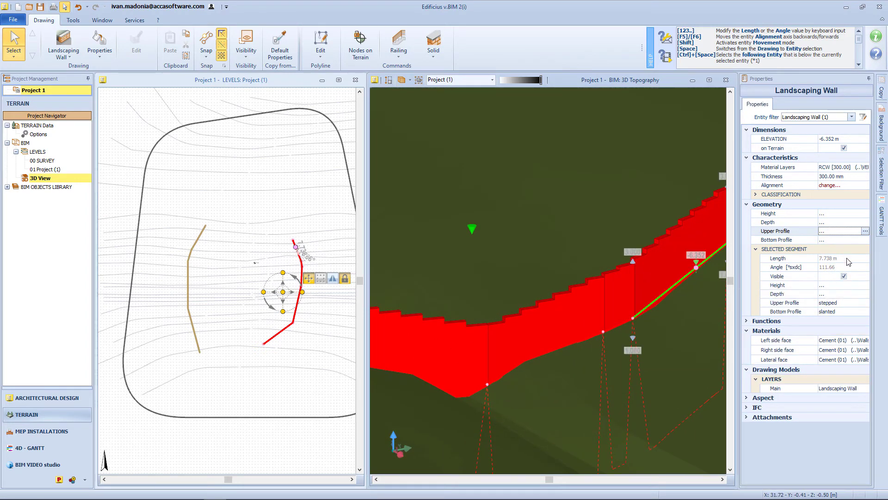
click(844, 276)
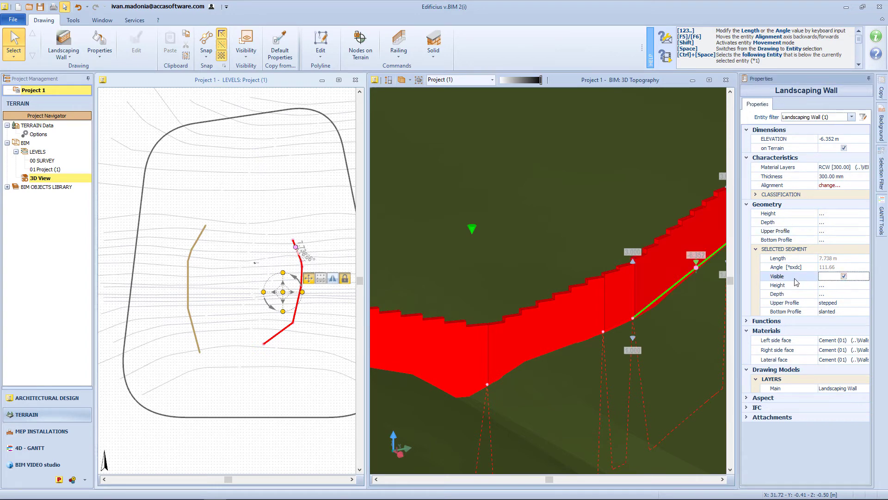
click(833, 285)
click(865, 286)
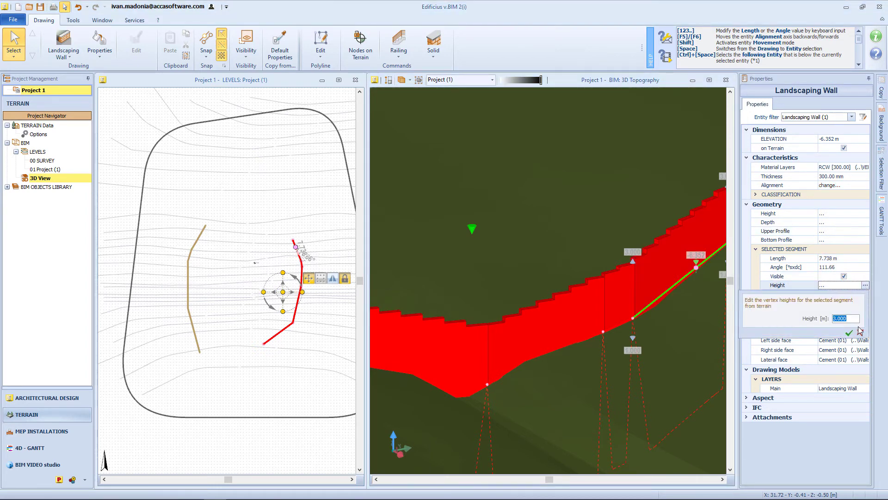
text(2)
key(Return)
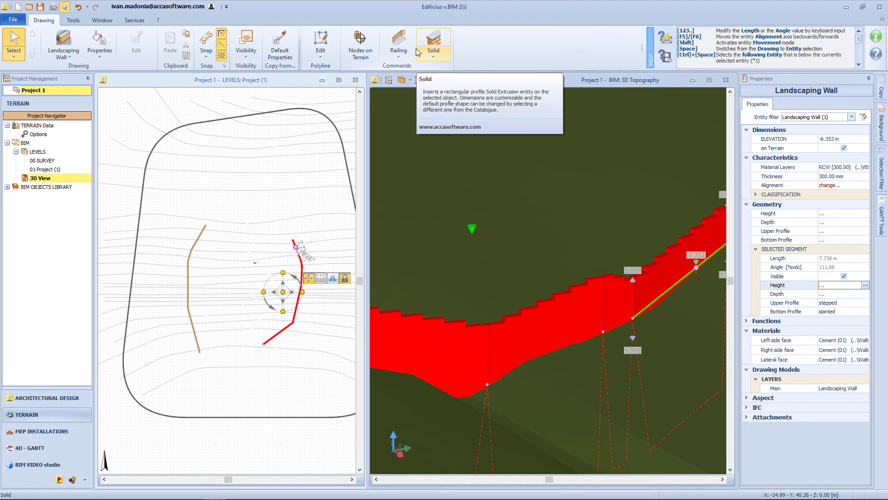
Try a railing on the eastern wall's stepped top, and replace it with a Solid extrusion
click(401, 60)
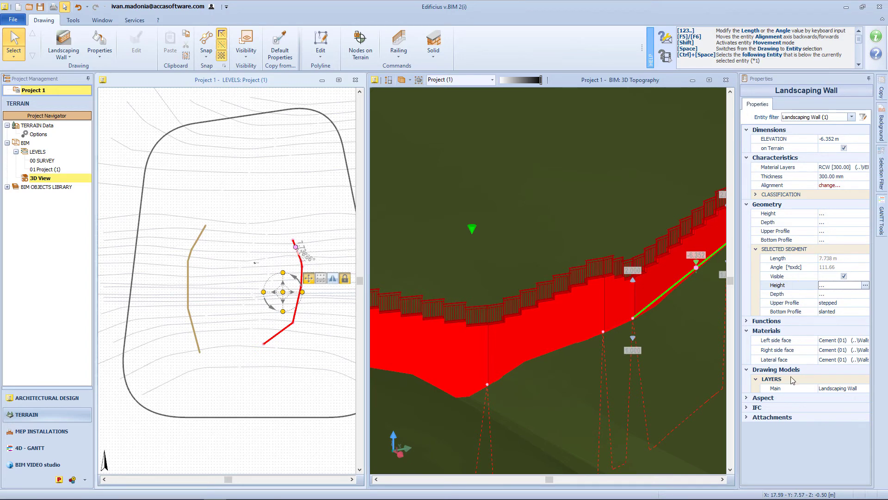
click(433, 54)
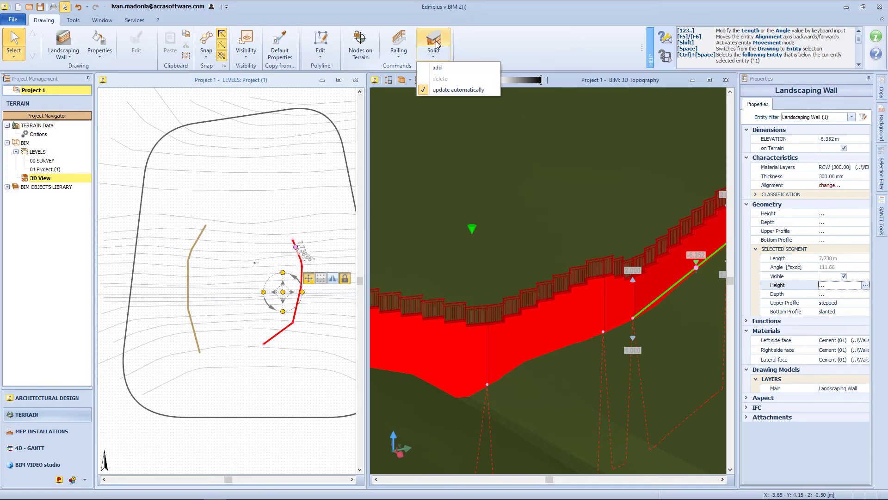
click(435, 70)
click(528, 99)
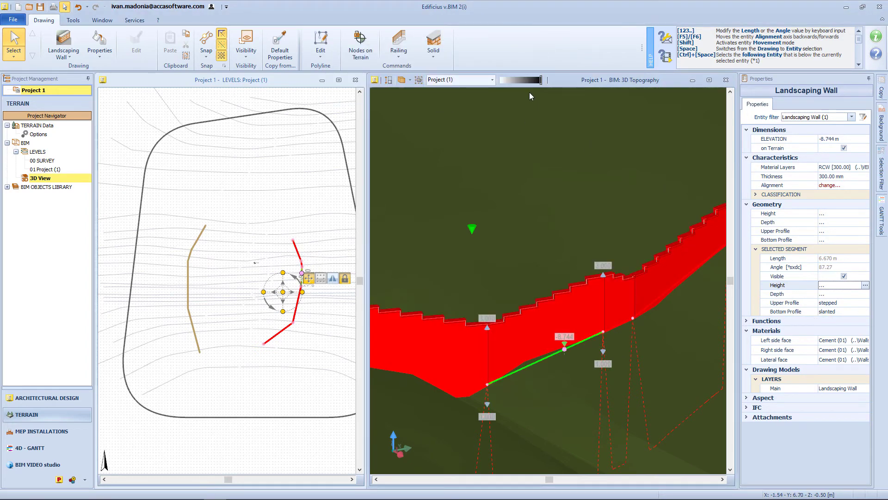
scroll(540, 261, up, 4)
key(Escape)
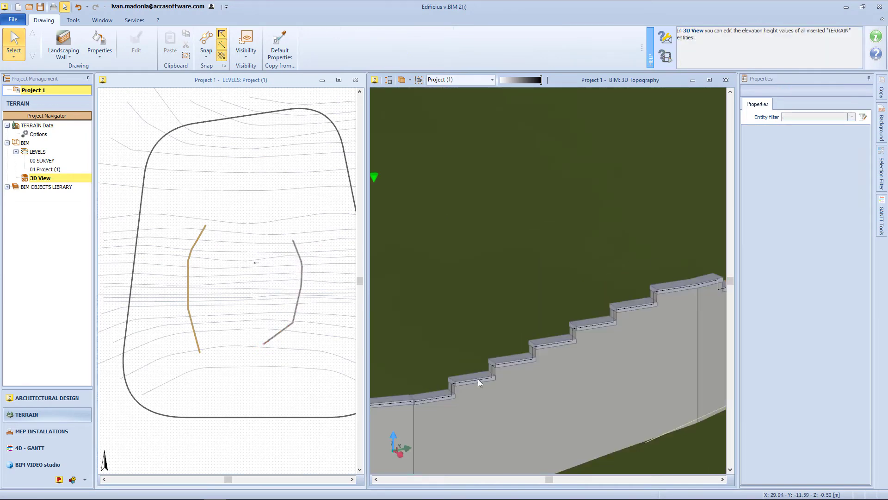
middle_drag(478, 379, 417, 397)
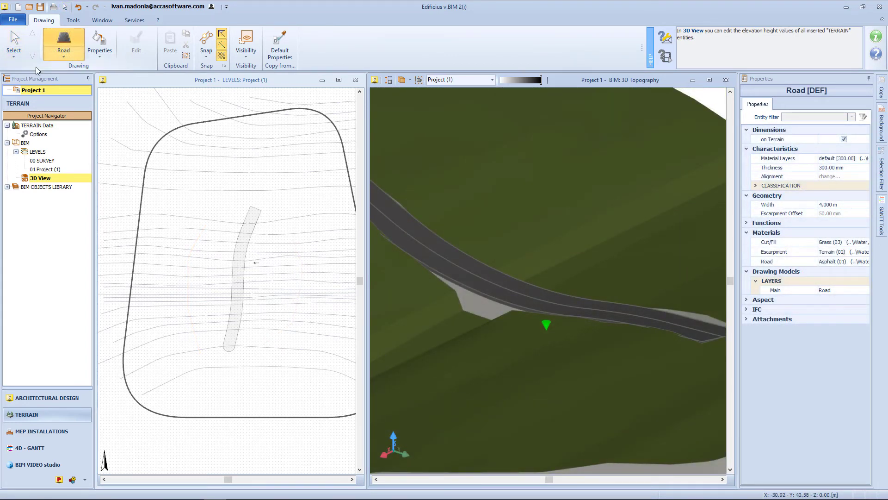
Automatically generate a landscaping wall along the road's western border and inspect it from the opposite side
click(56, 57)
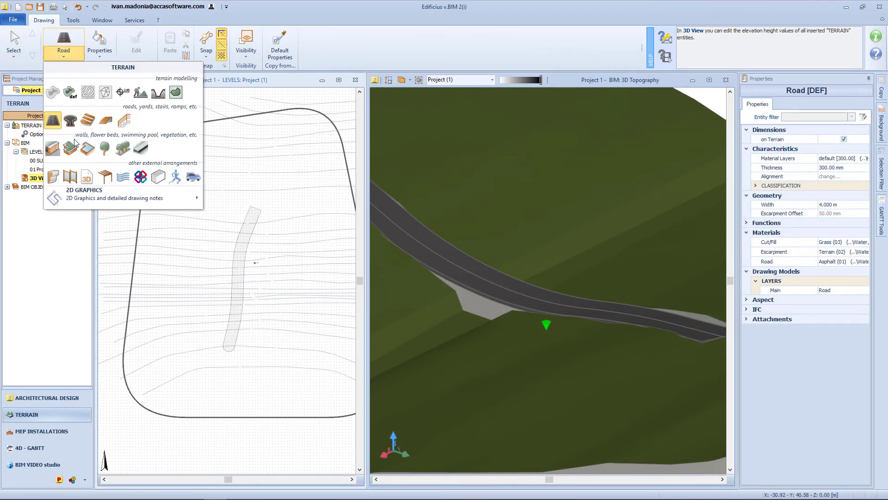
click(53, 148)
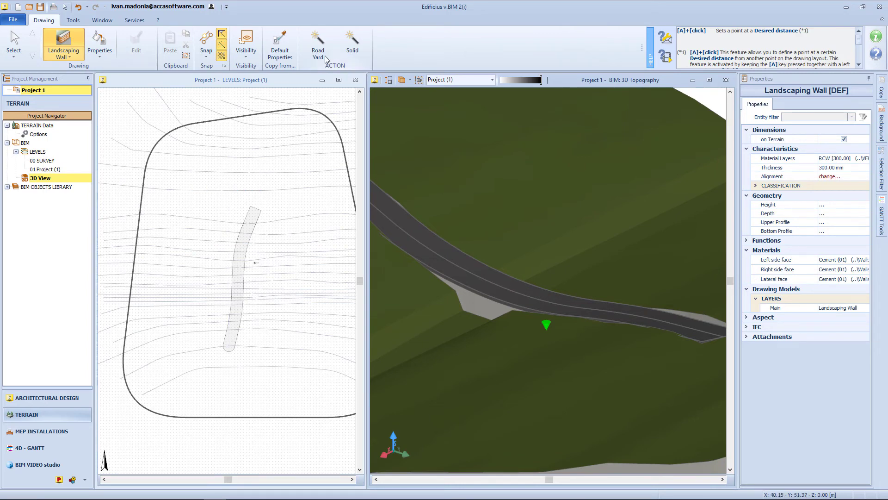
click(319, 45)
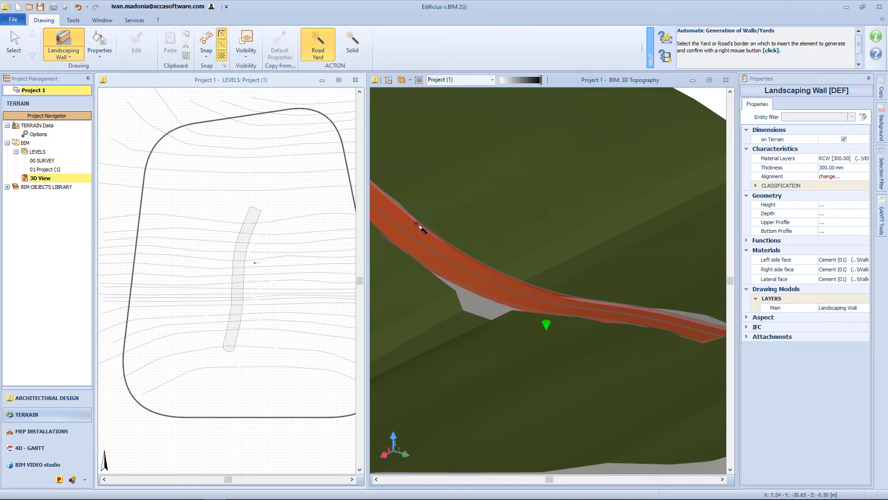
click(423, 226)
right_click(447, 251)
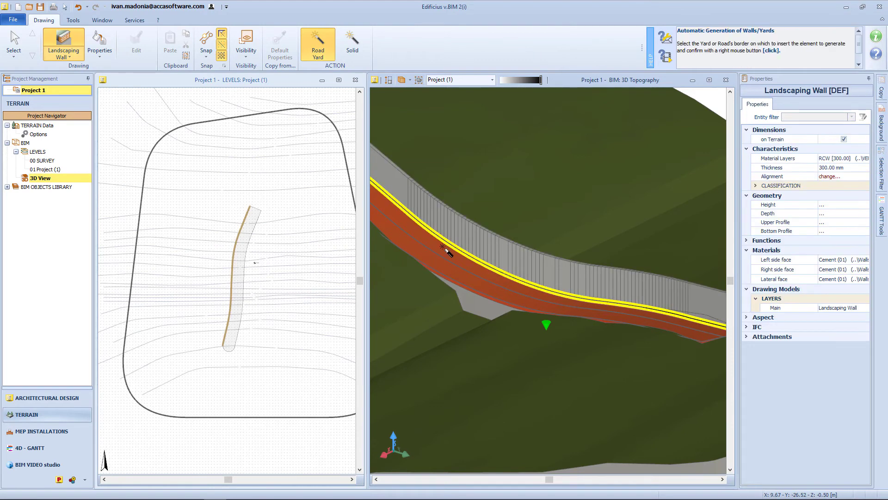
middle_drag(535, 254, 557, 254)
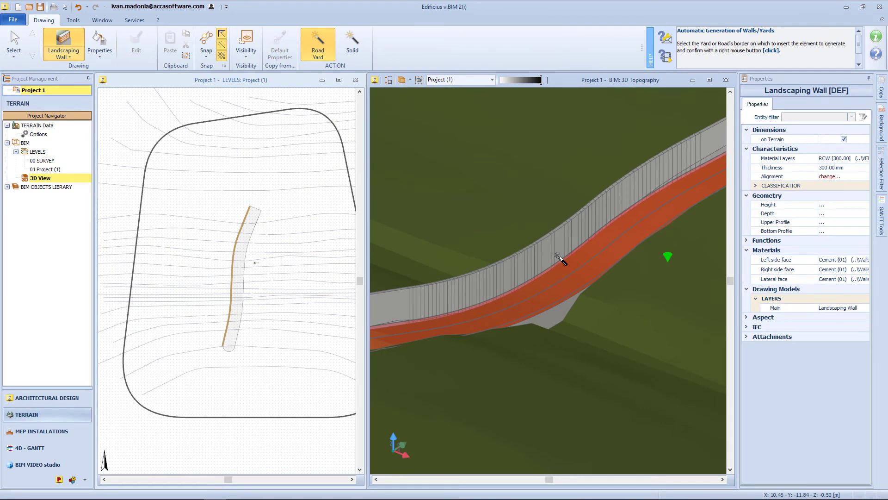
right_click(557, 254)
Draw a landscaping wall as an open polyline across the terrain from beyond its western boundary to its eastern boundary
click(64, 44)
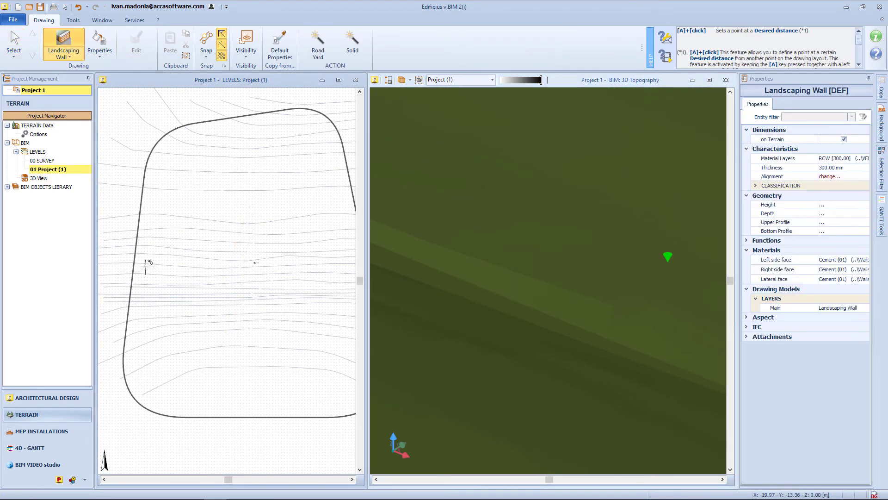
click(119, 302)
click(268, 304)
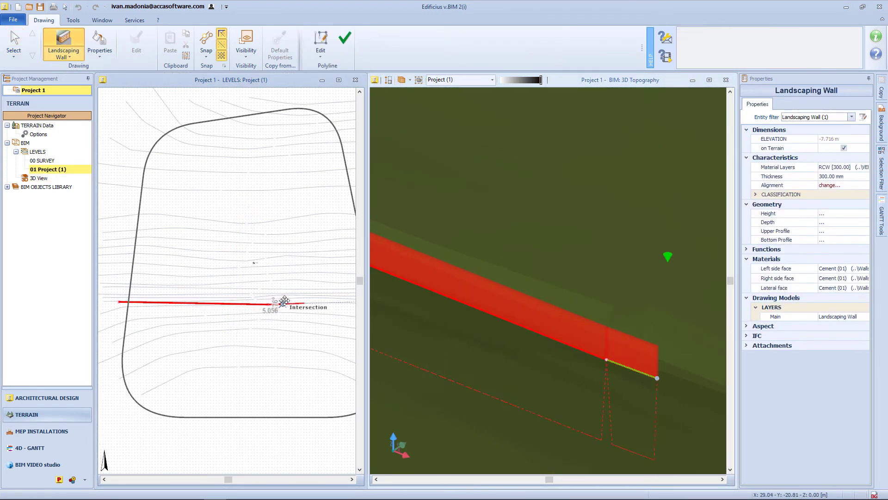
click(333, 304)
click(345, 38)
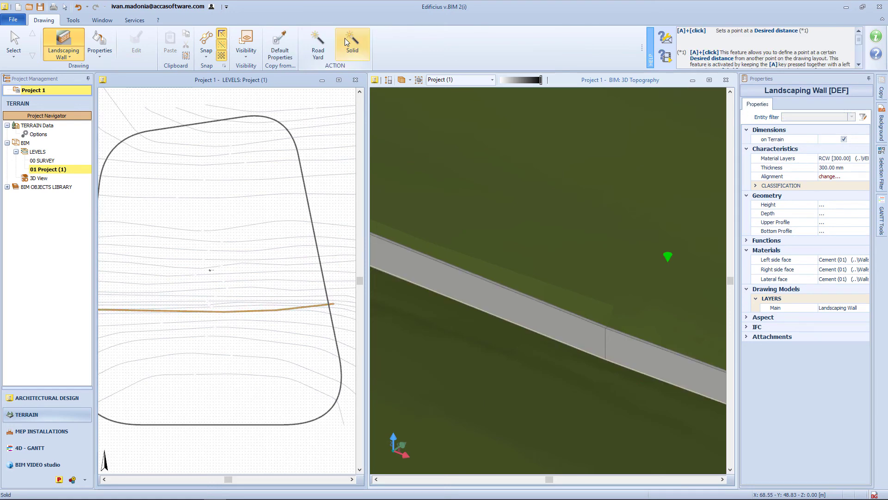
Generate an earthworks phase from the landscaping wall's face with a 2 m lateral offset and a negative upper/lower offset
click(87, 54)
click(70, 54)
click(142, 93)
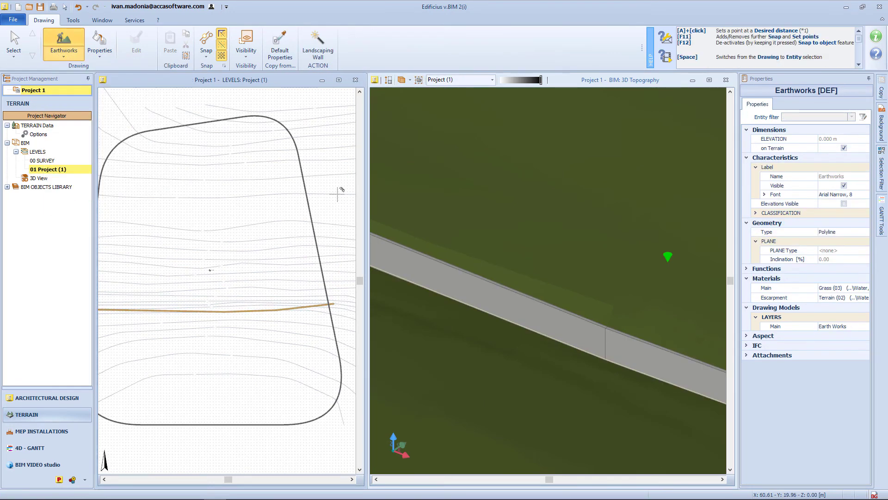
middle_drag(419, 276, 404, 263)
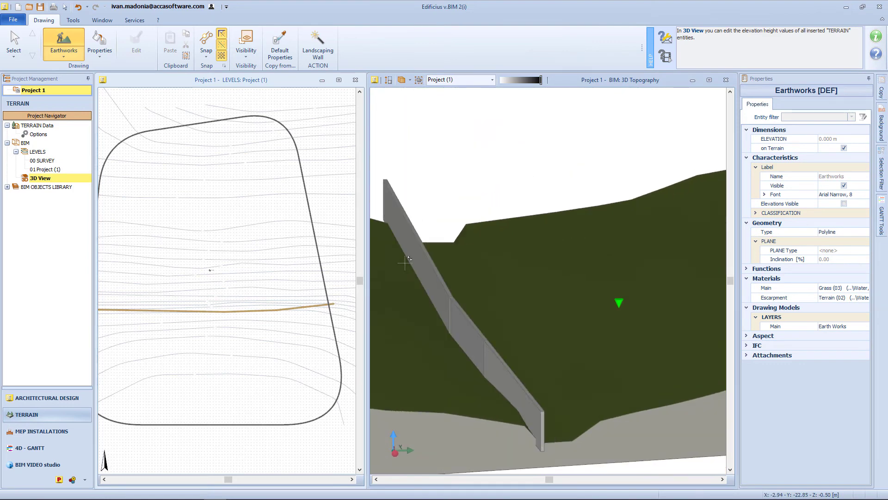
click(317, 45)
click(412, 250)
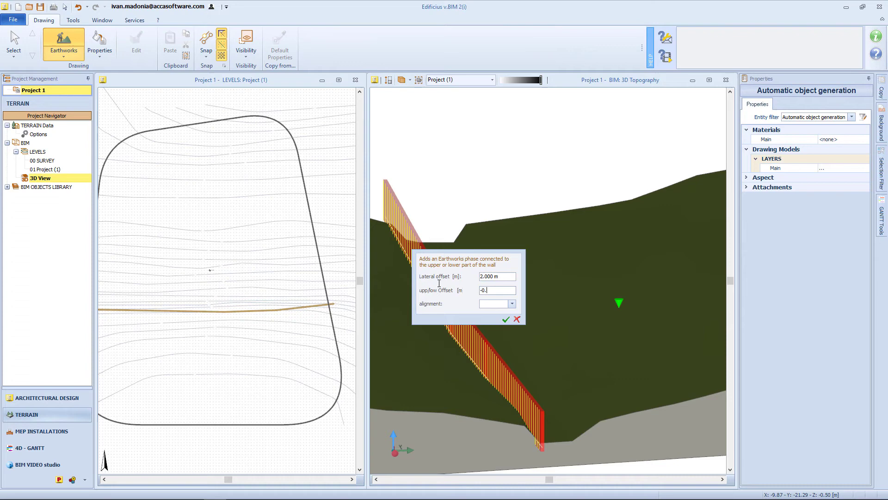
text(-0.)
key(Return)
scroll(498, 388, up, 5)
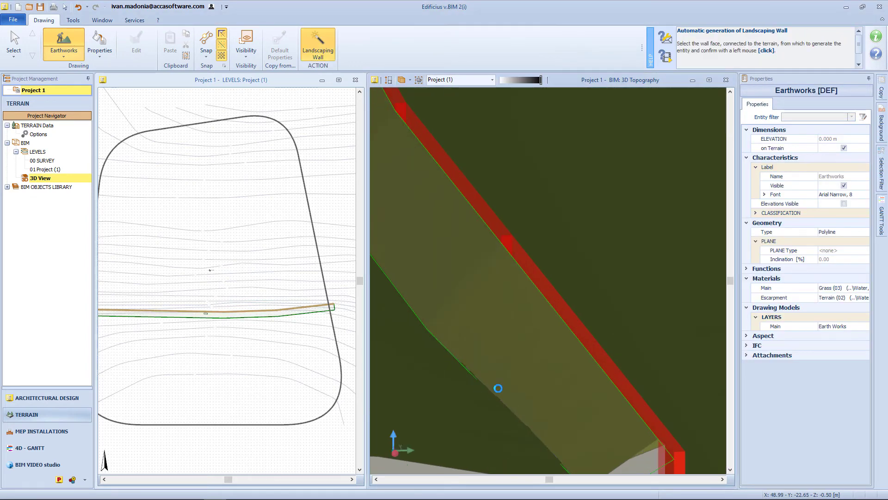
middle_drag(498, 388, 501, 388)
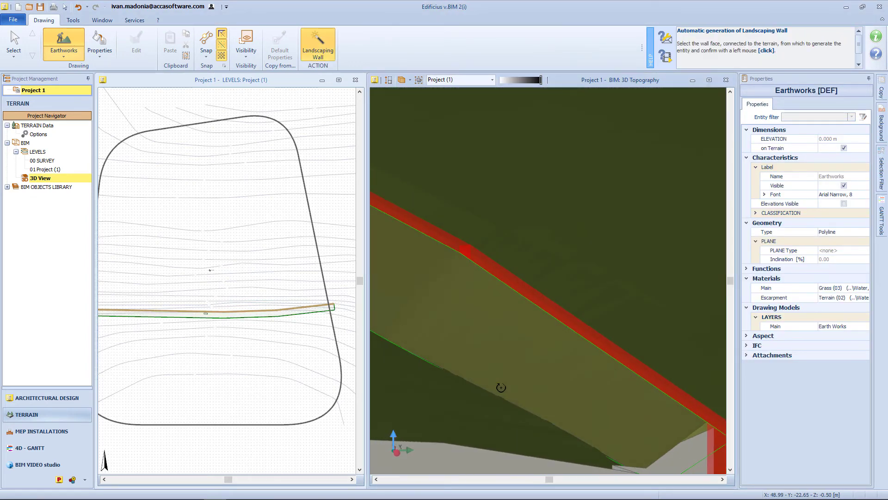
mouse_move(501, 387)
mouse_down()
mouse_move(492, 386)
mouse_move(500, 391)
mouse_up()
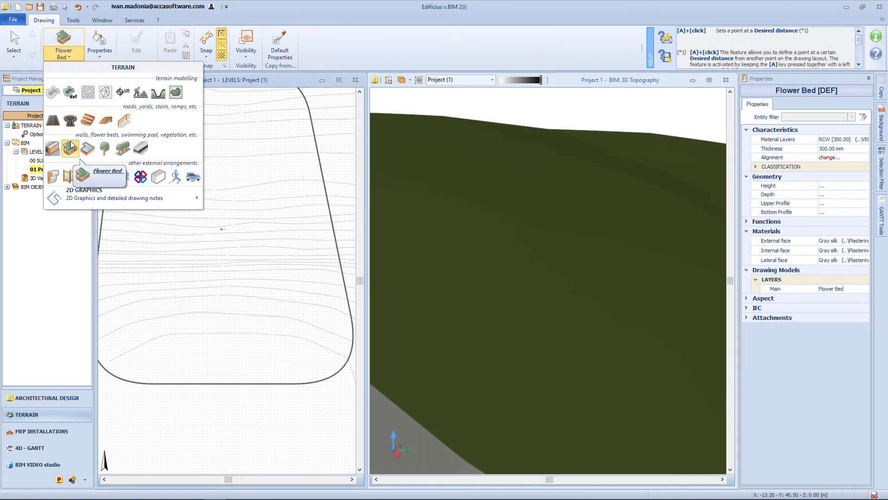
Draw a rectangular flower bed about 16.7 by 9.7 m inside the terrain's southern edge
click(73, 146)
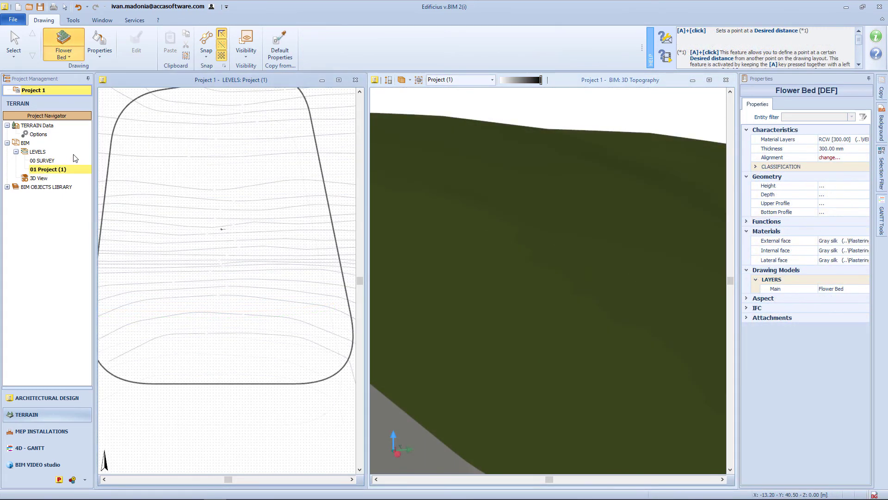
click(184, 370)
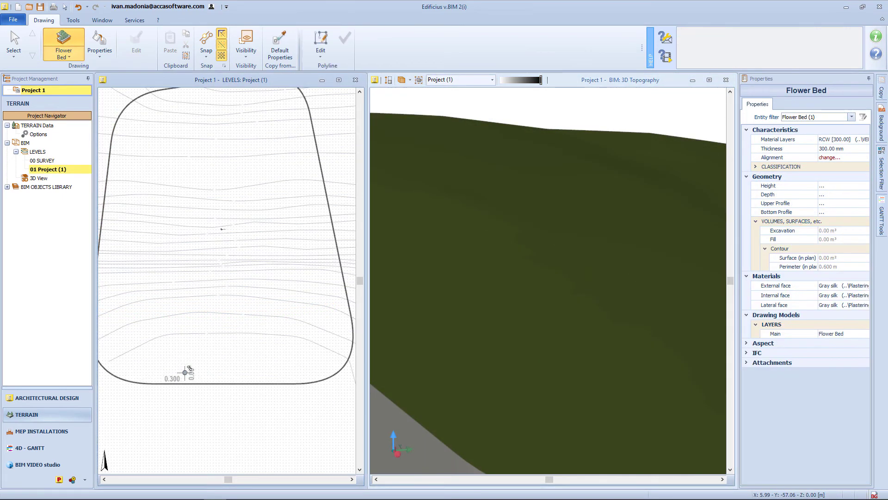
click(233, 344)
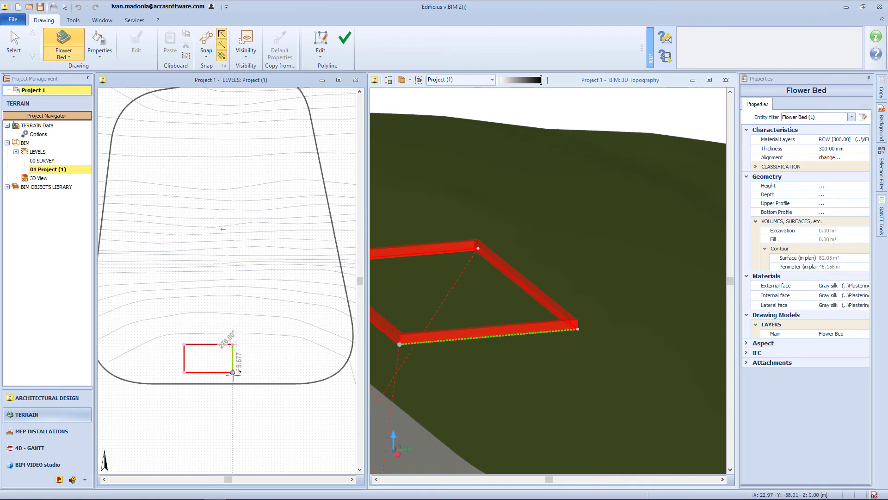
click(232, 372)
click(344, 47)
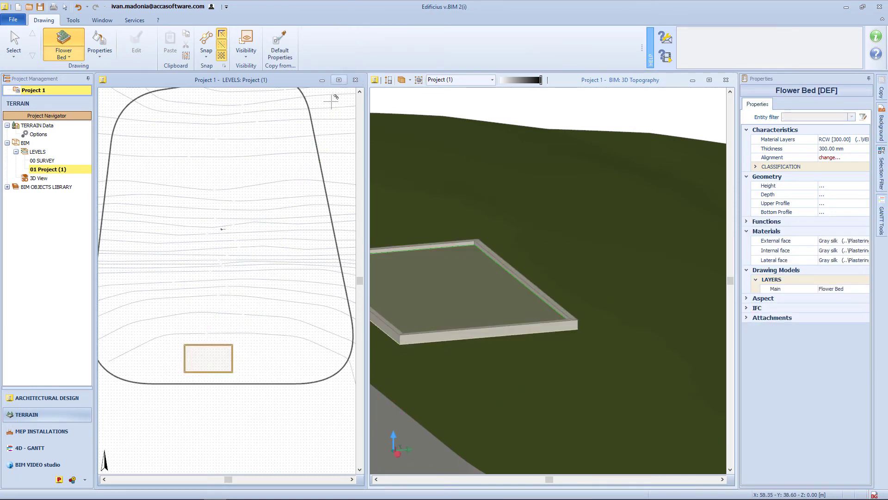
key(Escape)
Insert nodes into the flower bed's northern edge to split it into shorter segments
click(217, 345)
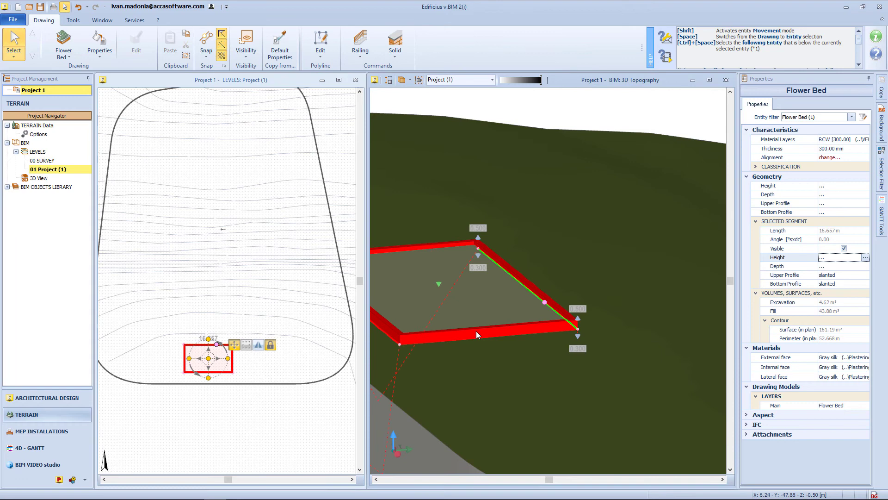
middle_drag(476, 331, 573, 348)
click(326, 57)
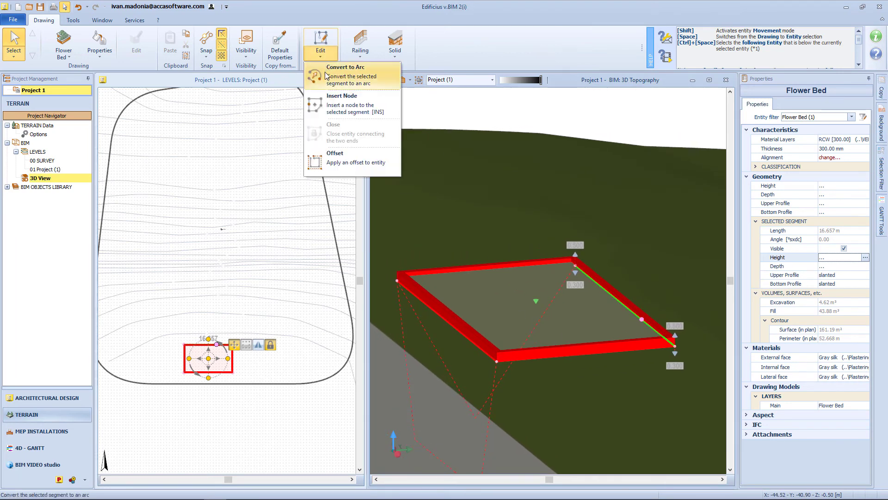
click(340, 88)
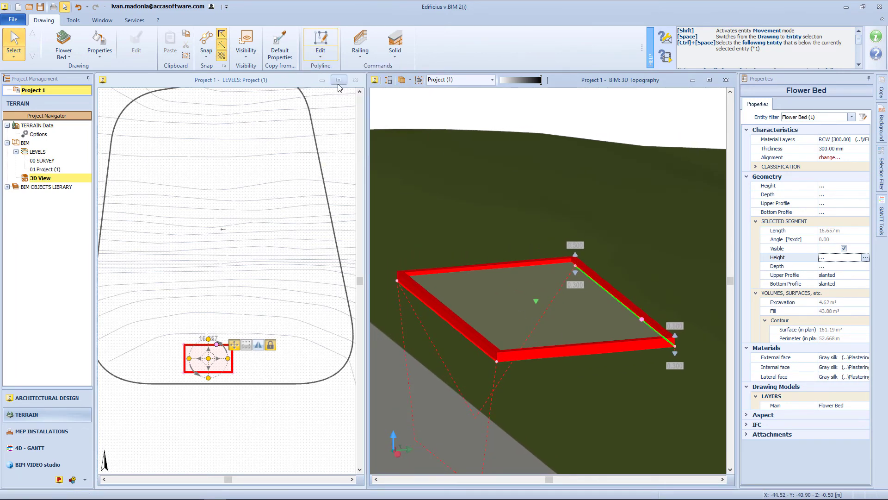
Convert a short segment of the flower bed's northern edge to an arc and bulge it outward to a radius of about 2.1 m
click(215, 344)
click(322, 54)
click(337, 76)
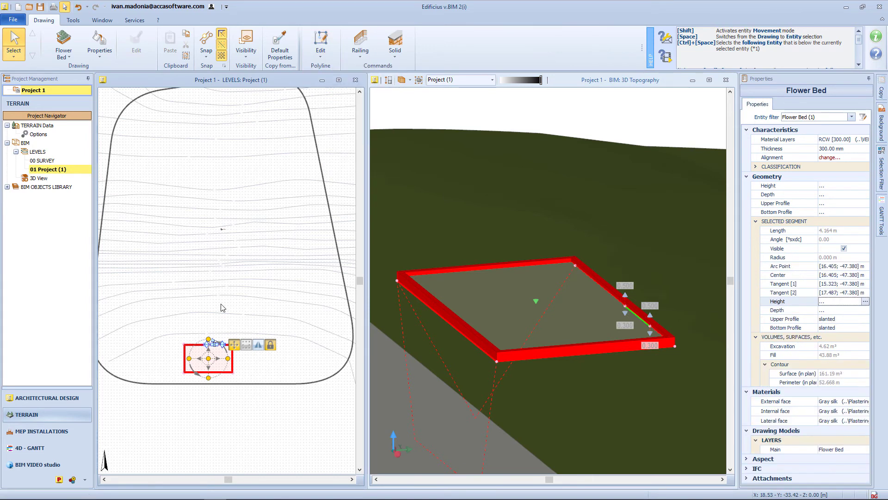
scroll(213, 333, up, 6)
drag(214, 374, 219, 356)
middle_drag(219, 357, 240, 273)
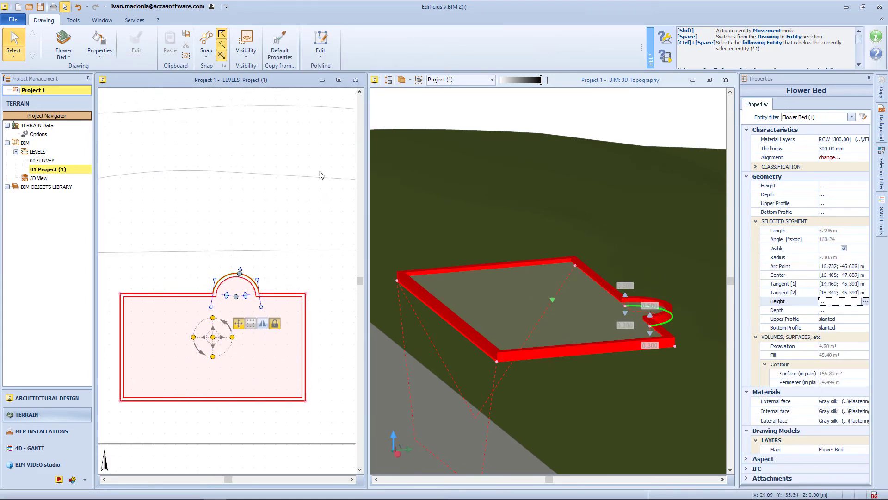
Offset the flower bed's whole outline outward
click(320, 58)
click(337, 134)
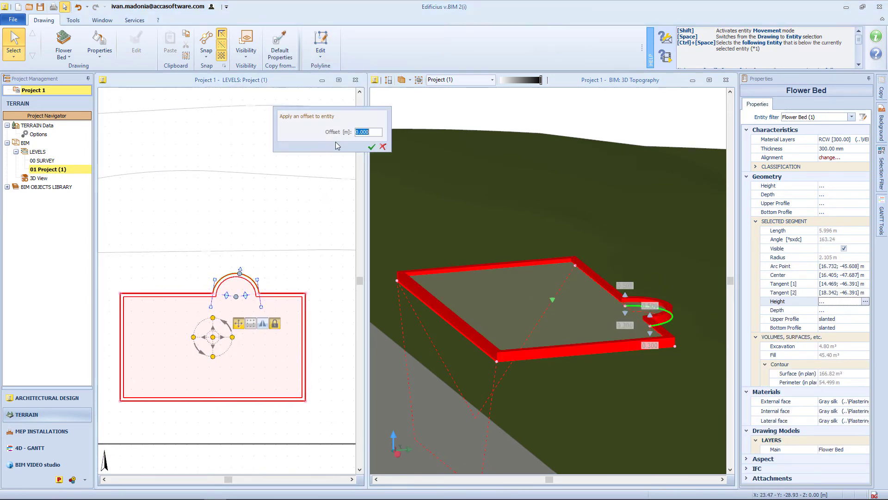
click(371, 147)
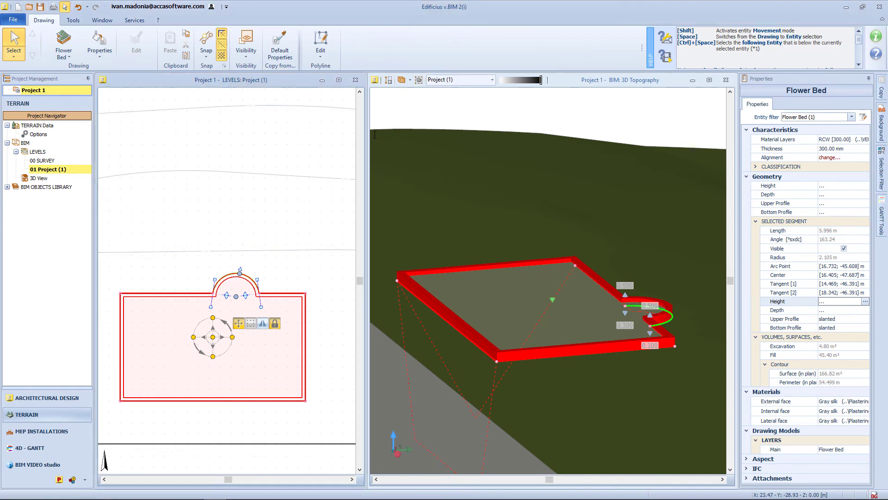
Lower the earthworks inside the flower bed to an elevation of about -4.22 m
click(487, 282)
click(619, 291)
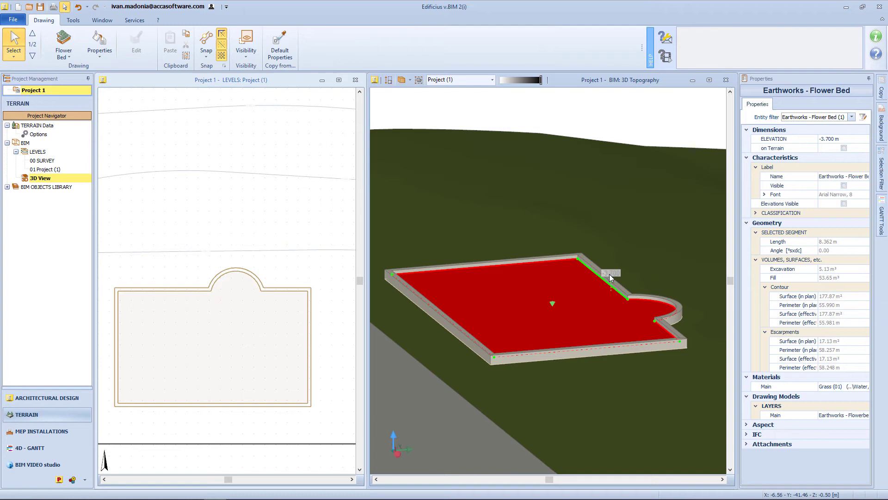
click(553, 303)
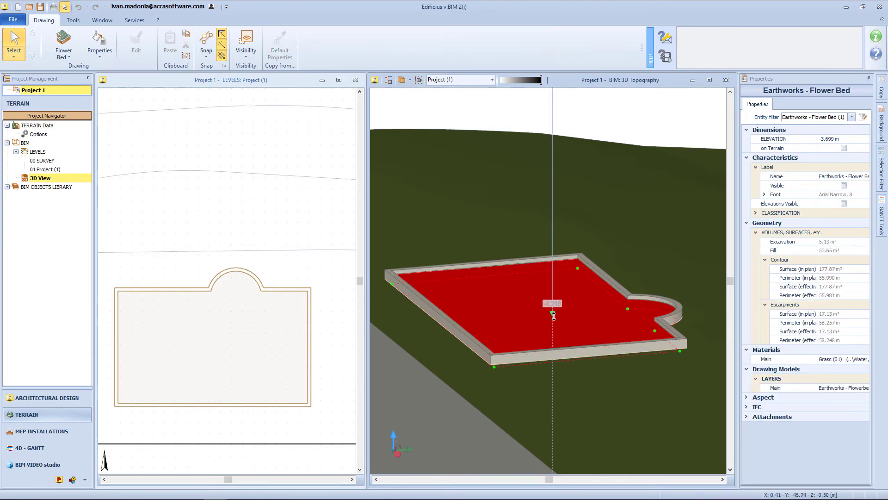
click(564, 311)
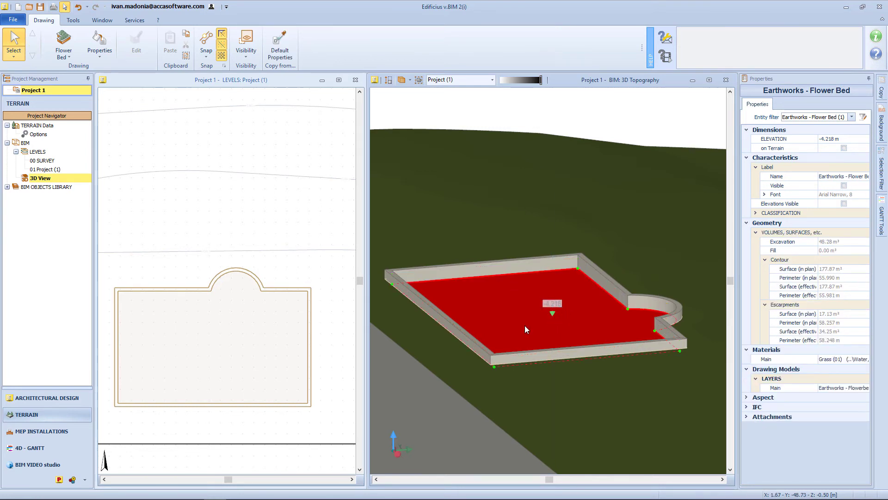
Add a solid extrusion as a wall cap on the flower bed, with base 0.350 m and height 0.100 m
click(476, 267)
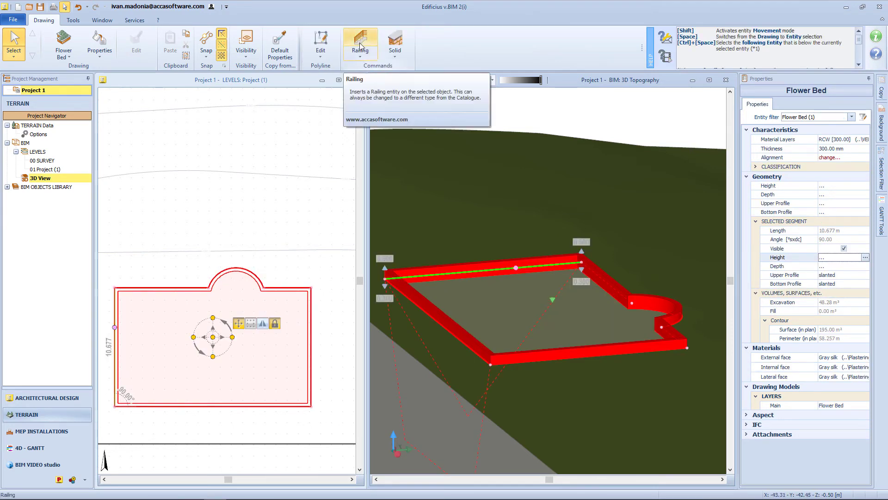
click(395, 46)
click(404, 68)
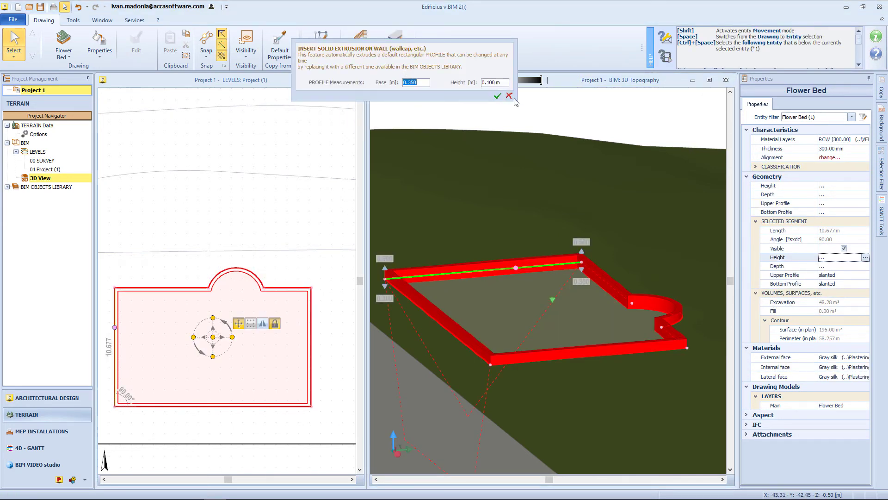
click(497, 96)
scroll(491, 354, up, 5)
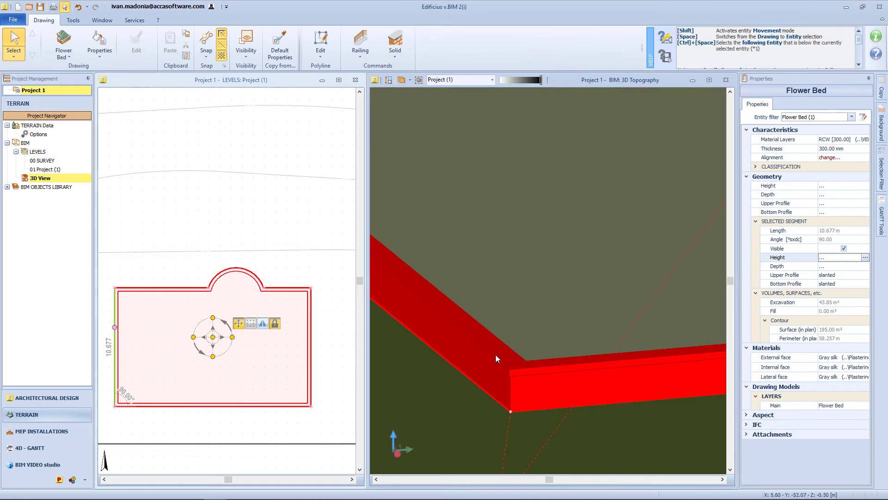
key(Escape)
scroll(537, 371, down, 5)
Draw a rectangular swimming pool about 8.8 m by 11.2 m on the Project (1) level, in place of the flower bed
click(48, 169)
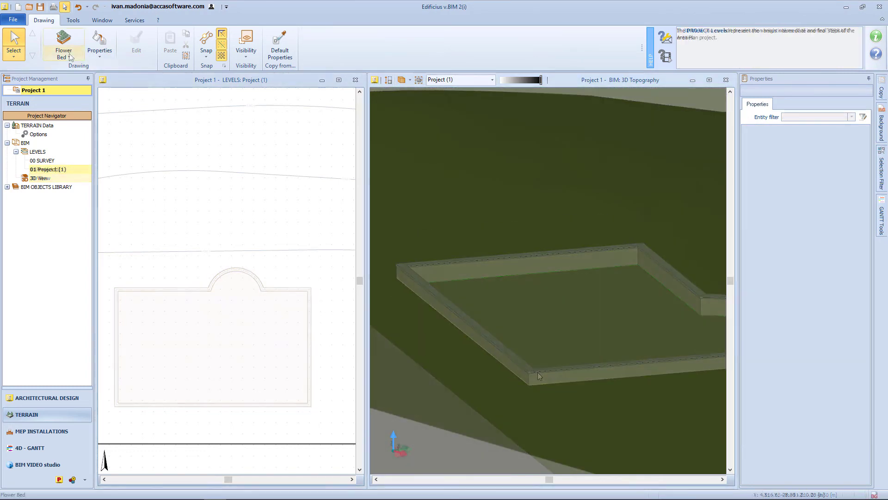
click(69, 57)
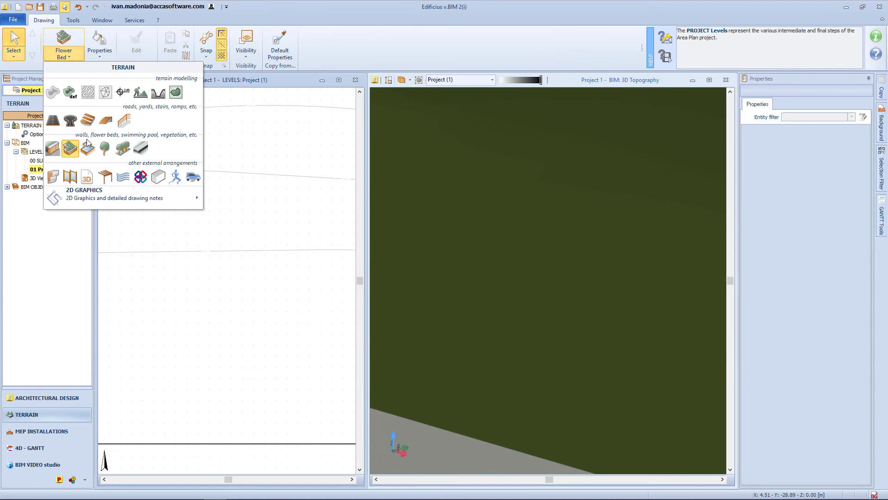
click(71, 148)
click(165, 272)
click(262, 272)
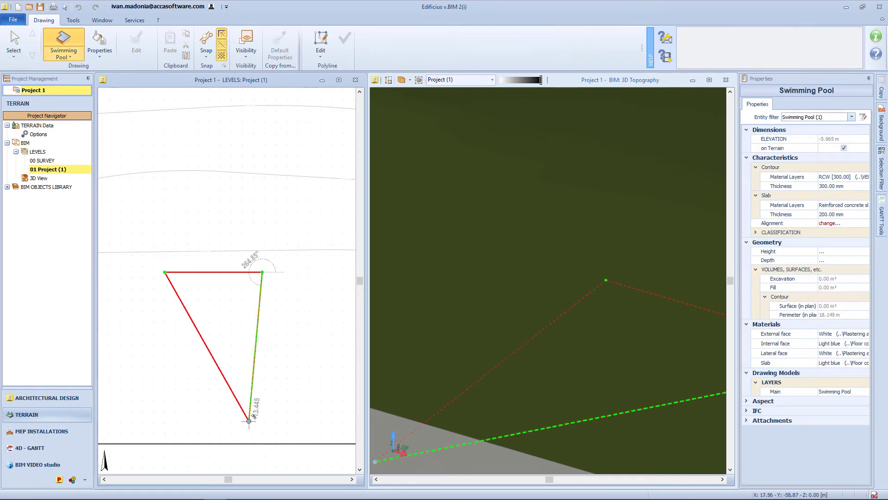
click(262, 397)
click(166, 396)
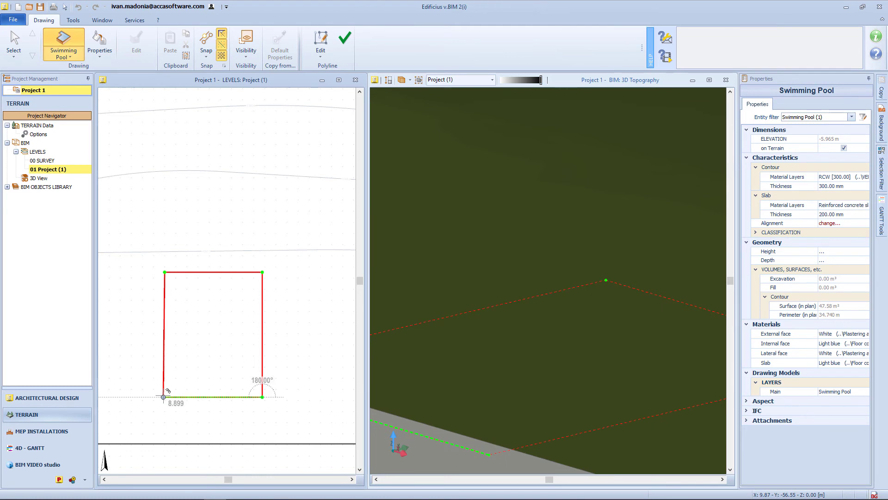
click(345, 38)
Lower the water surface inside the swimming pool to an offset of about 0.86 m
click(472, 257)
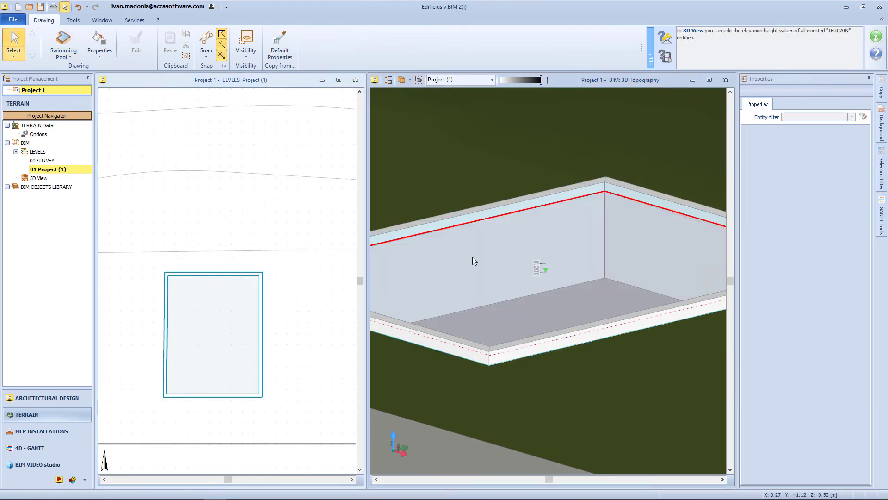
mouse_move(549, 271)
mouse_down()
mouse_move(551, 262)
mouse_move(552, 280)
mouse_up()
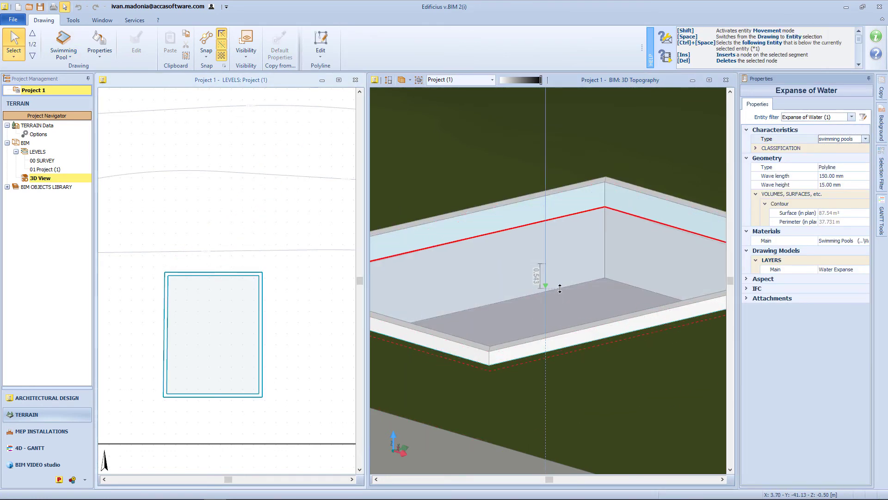
click(542, 258)
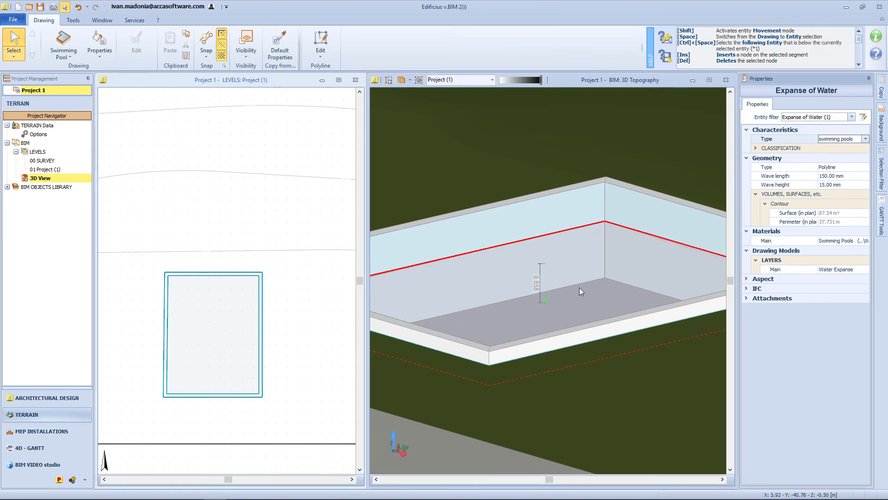
click(518, 222)
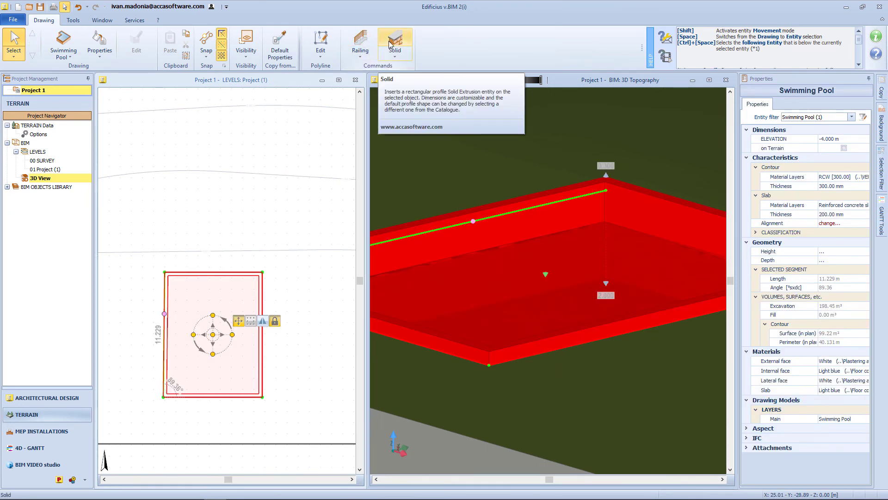
click(327, 49)
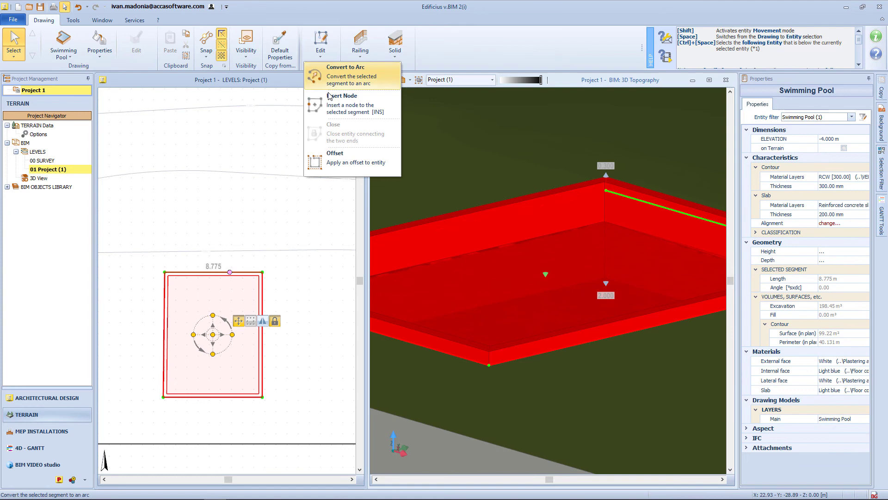
key(Escape)
key(Escape)
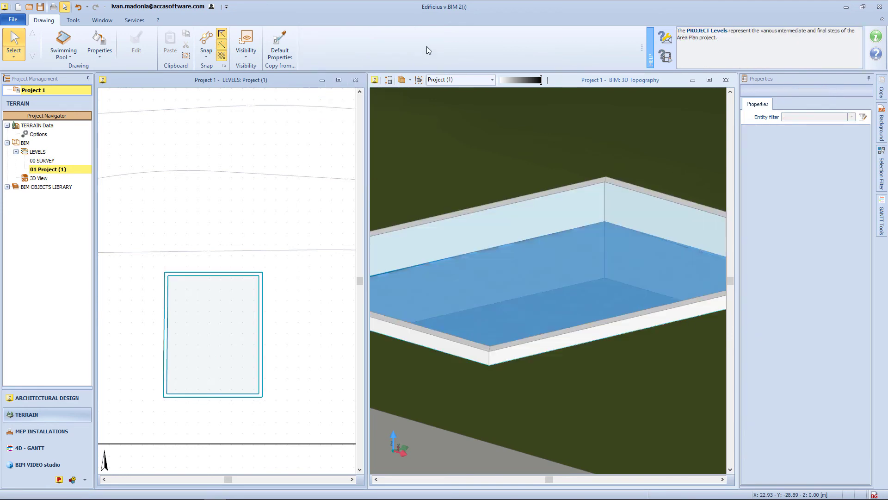
Place a Birch tree from the BIM objects library on the terrain beside the swimming pool
scroll(430, 136, down, 4)
middle_drag(432, 144, 669, 326)
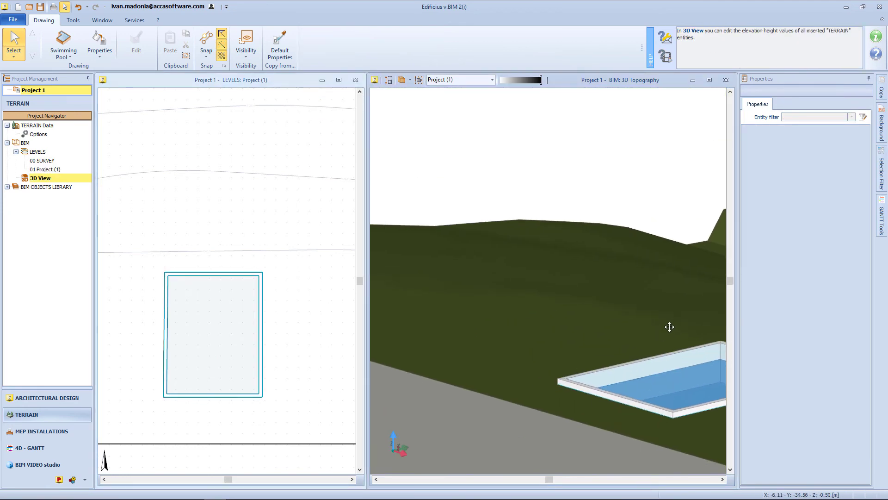
click(64, 50)
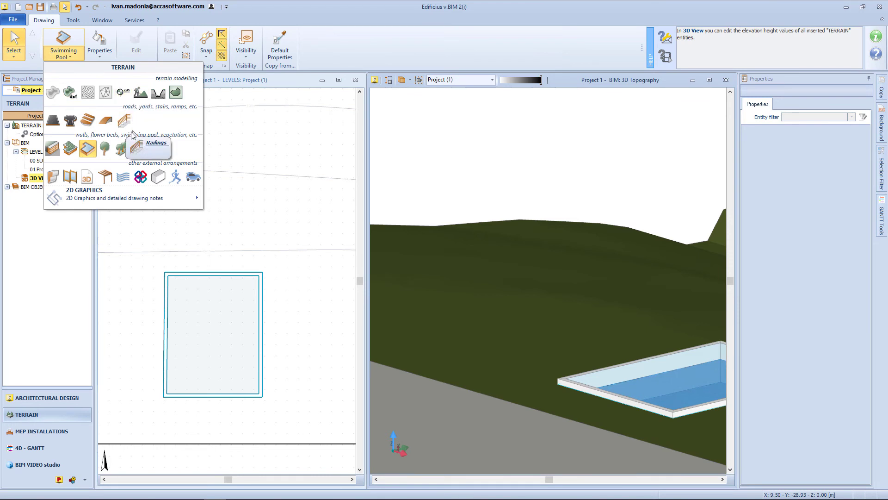
click(105, 148)
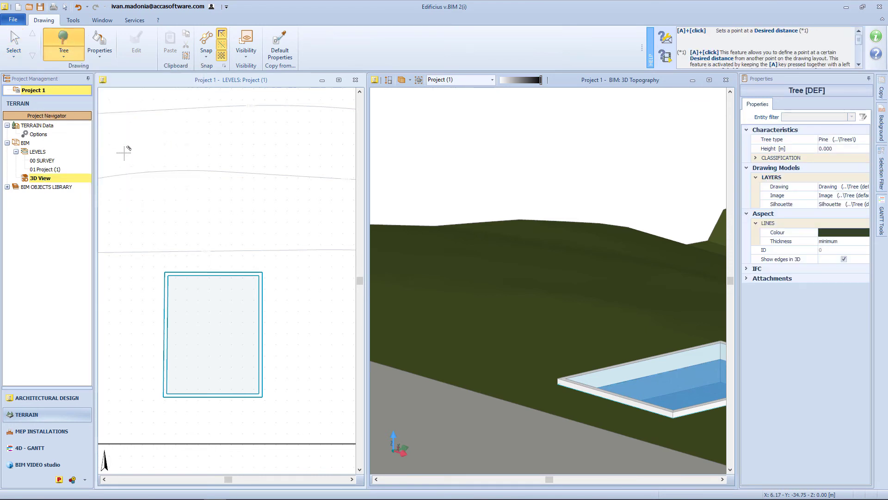
click(849, 140)
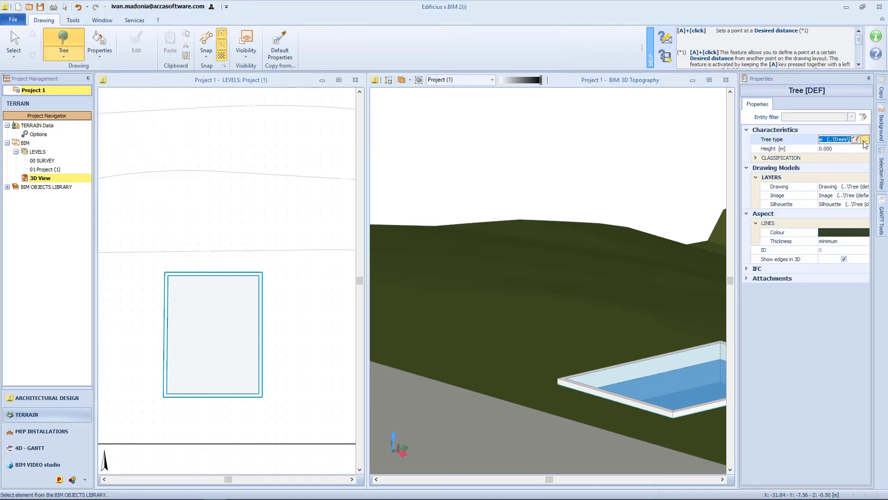
click(864, 139)
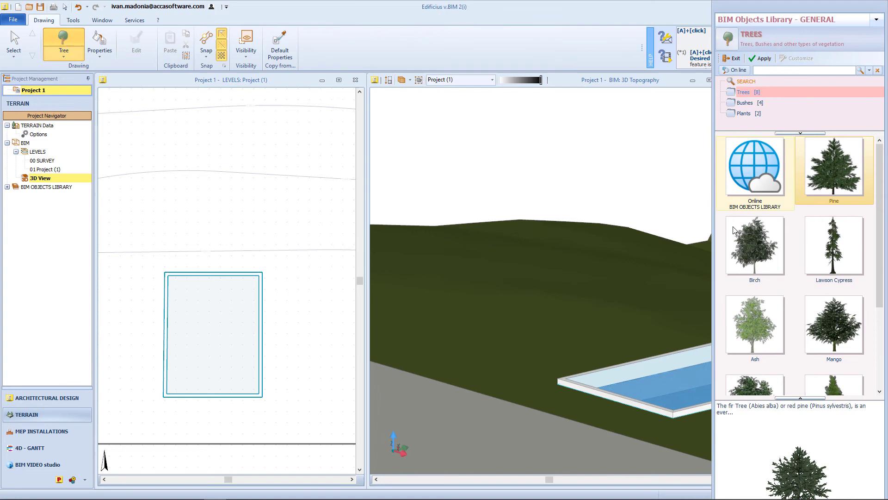
double_click(774, 255)
click(517, 349)
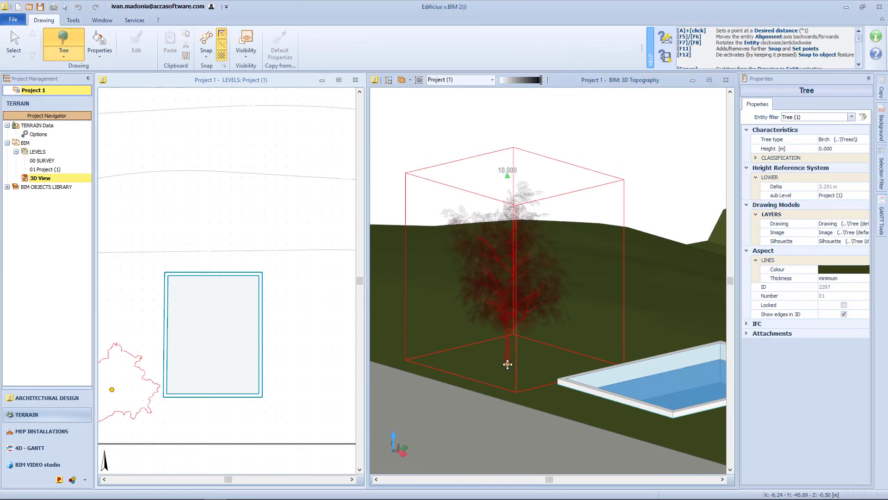
key(space)
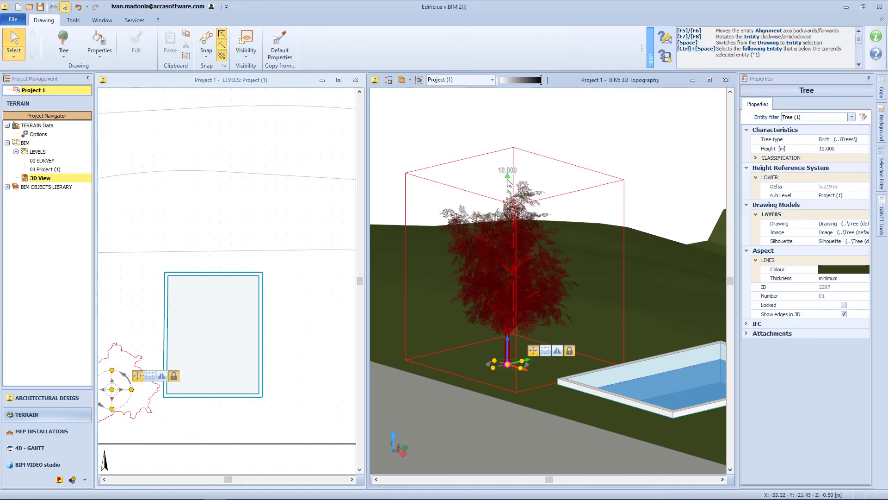
Shrink the Birch tree freehand to about 8.4 m in the 3D view, and enter a height of 11 m for it
drag(507, 178, 504, 206)
click(505, 207)
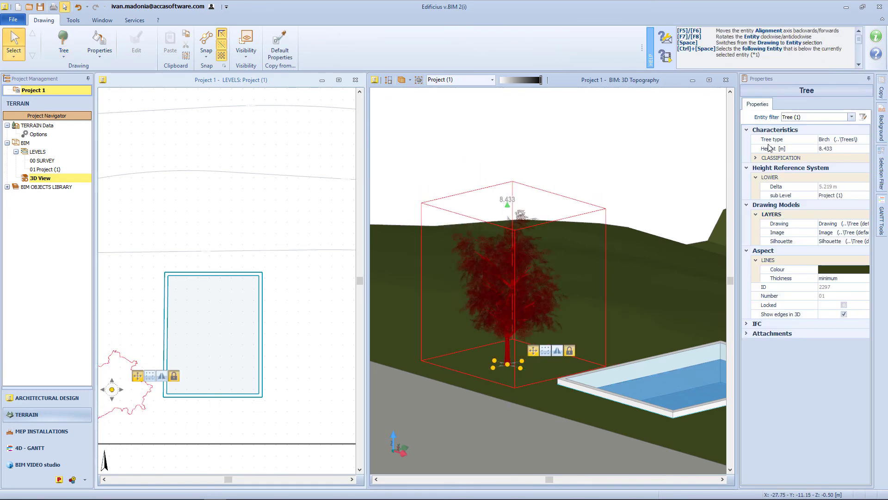
click(851, 148)
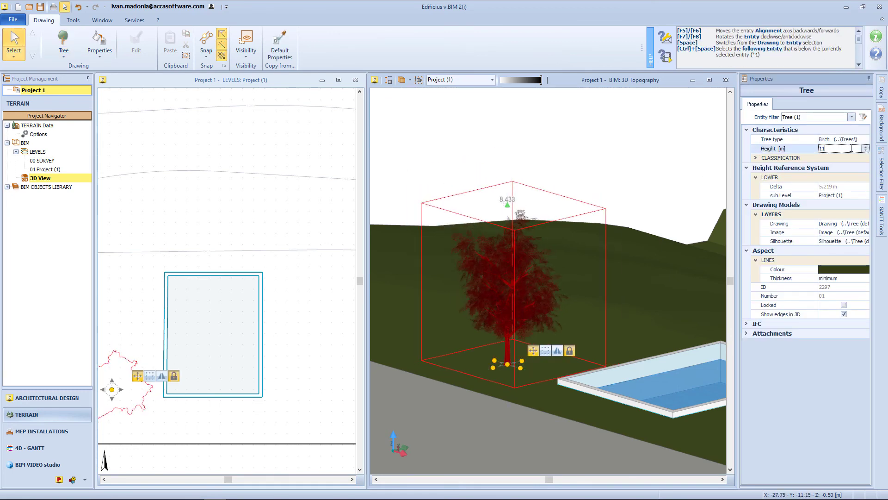
text(11)
key(Return)
Draw a Vegetation polyline with several bends across the open slope beyond the swimming pool and complete it
middle_drag(601, 274, 472, 273)
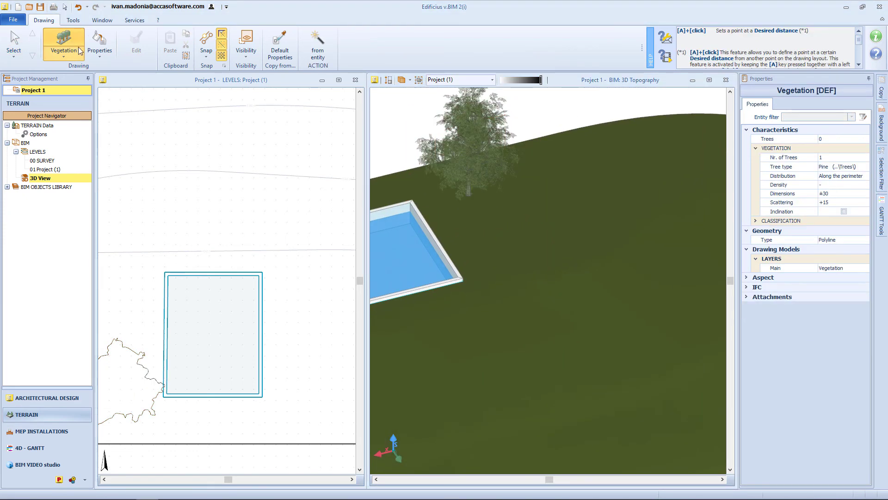
click(658, 170)
click(651, 218)
click(619, 239)
click(584, 299)
click(559, 334)
click(530, 347)
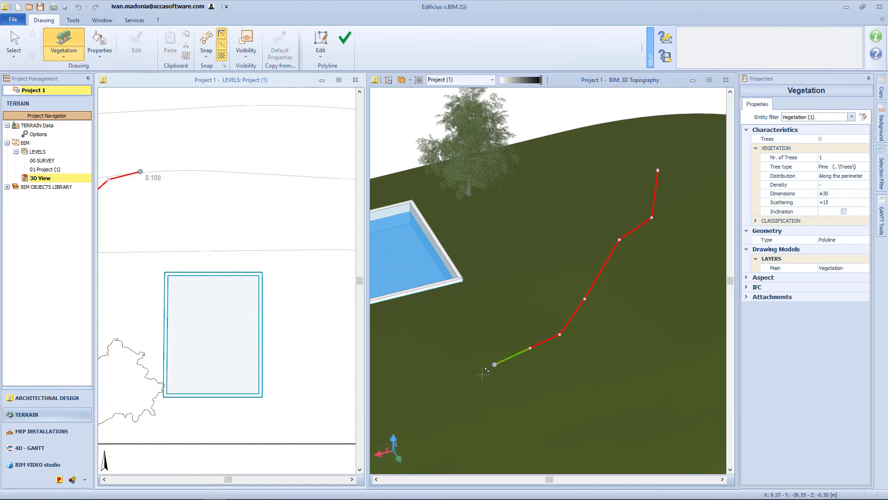
click(475, 380)
click(467, 399)
click(345, 44)
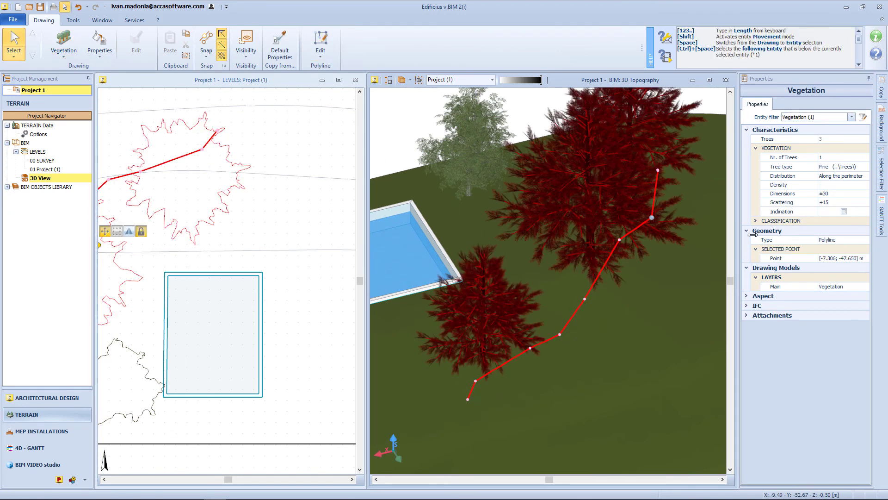
Set the vegetation's number of trees to 3 and choose Bush from the Bushes category as its first tree type
click(865, 158)
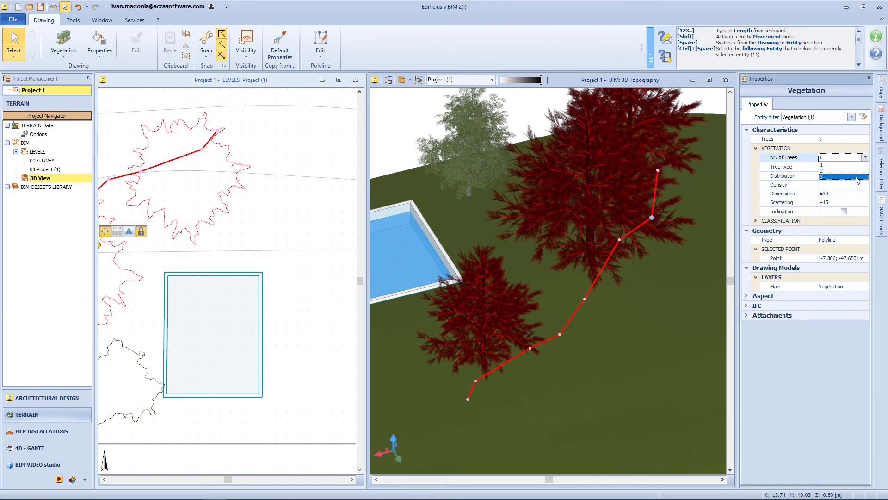
click(857, 180)
click(863, 168)
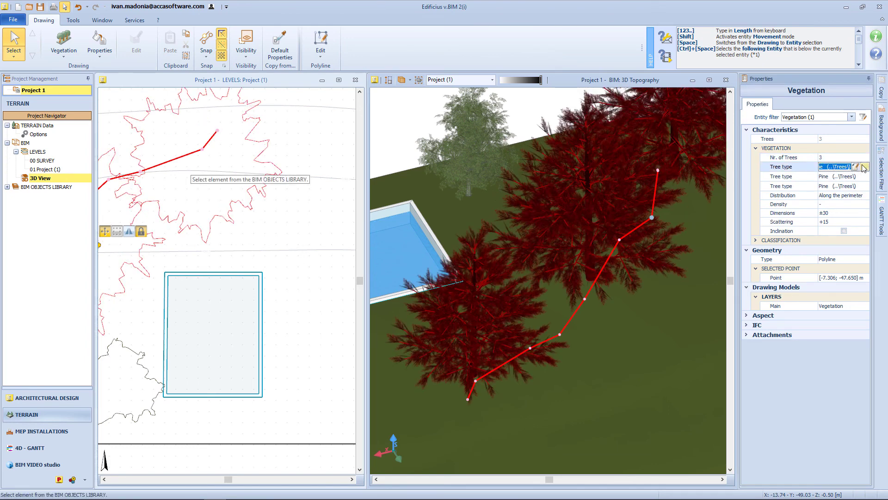
click(863, 168)
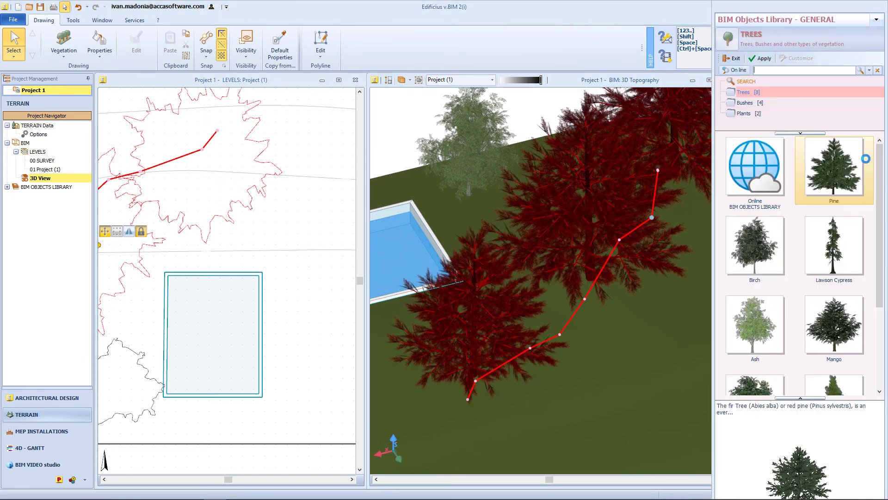
click(754, 104)
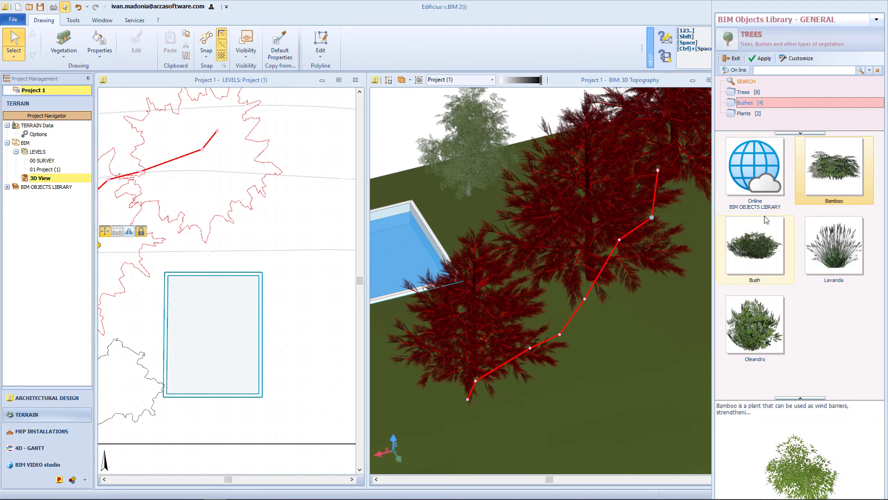
double_click(766, 219)
Assign Lavanda from Bushes as the vegetation's second tree type and Kentia from Plants as the third
click(864, 177)
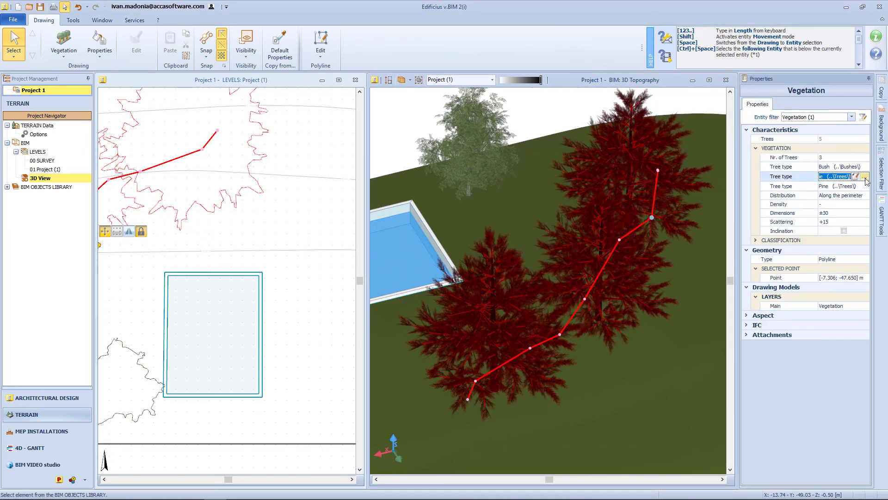
click(865, 177)
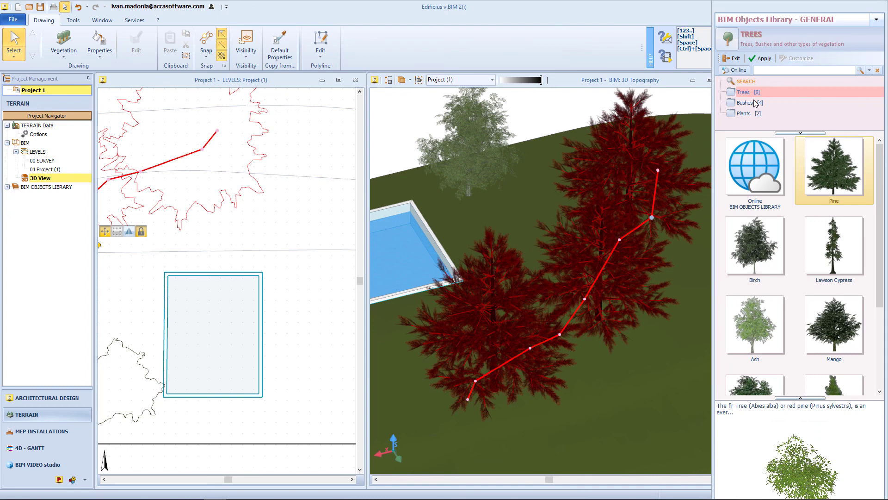
click(754, 103)
double_click(841, 236)
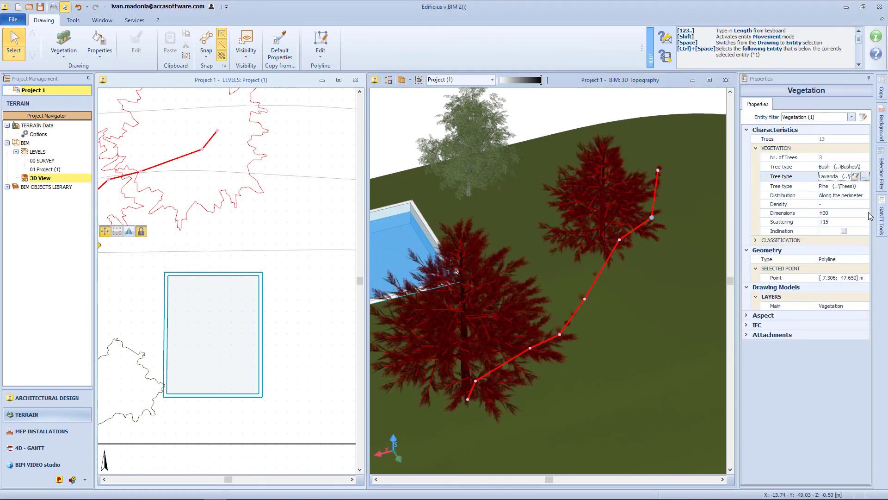
click(864, 177)
click(759, 112)
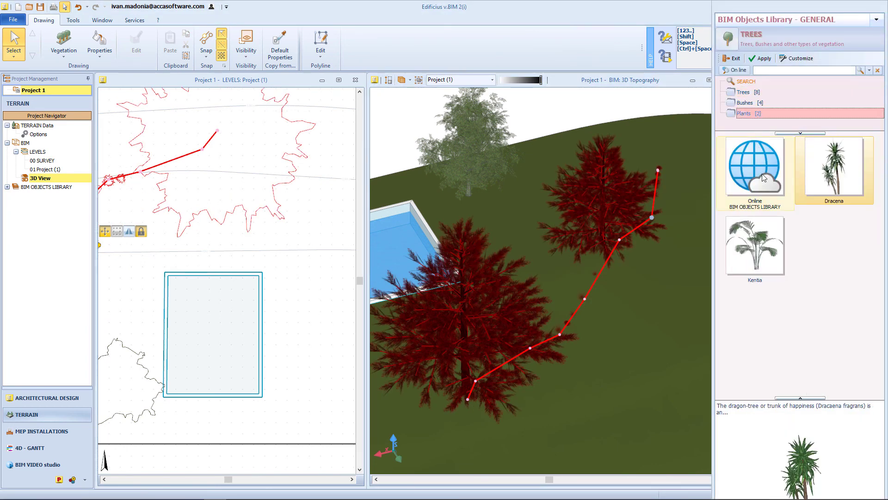
double_click(764, 219)
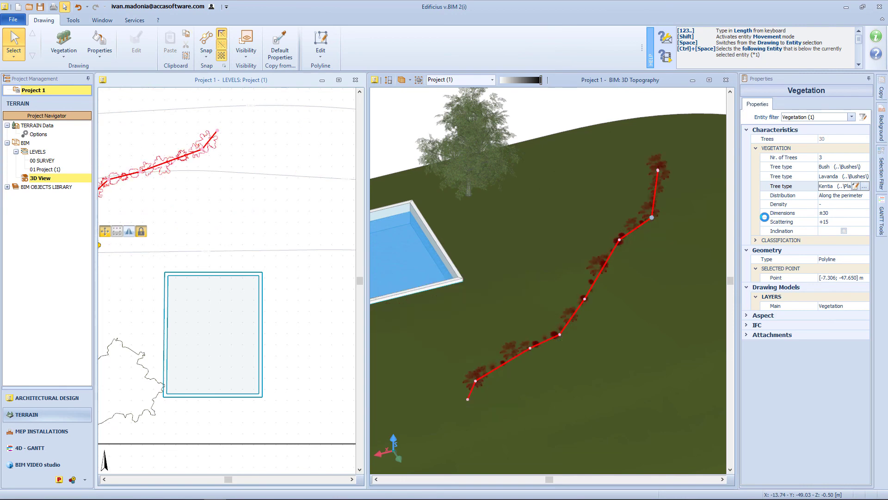
Try a density of -30 on the vegetation row, and set the density to +40
click(703, 236)
scroll(575, 278, up, 7)
middle_drag(610, 263, 602, 250)
click(595, 321)
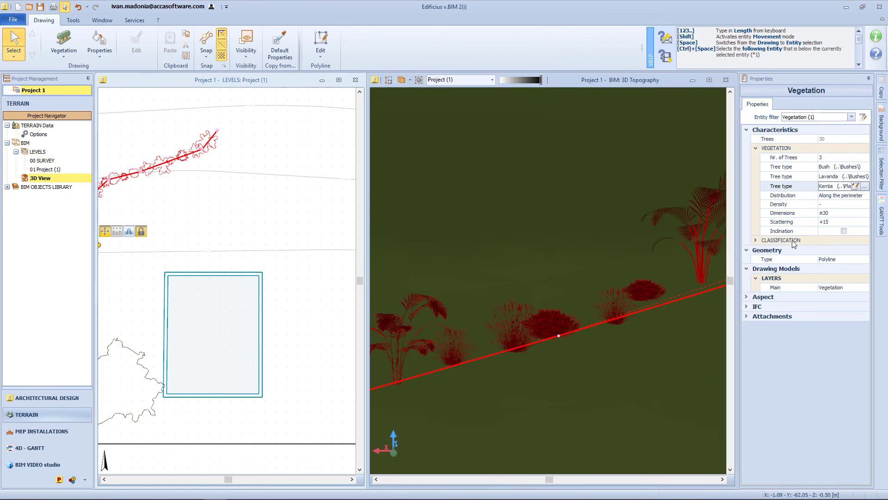
click(855, 205)
click(831, 242)
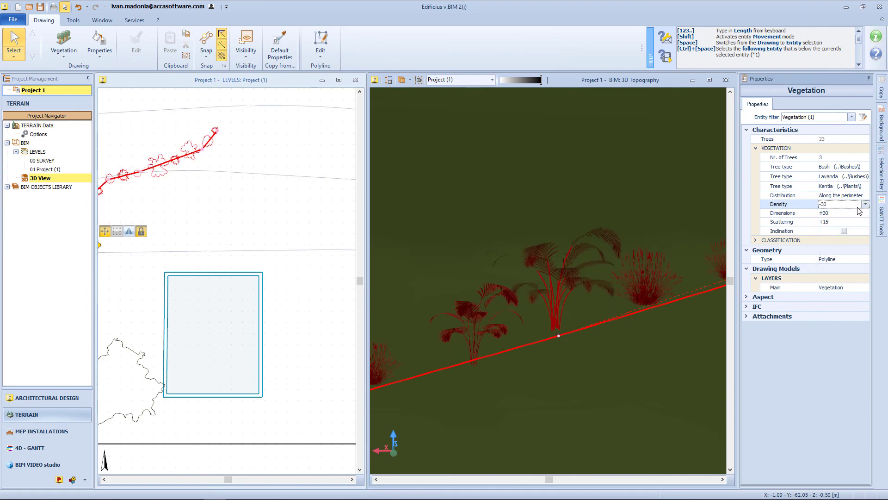
click(865, 204)
click(837, 227)
Set the vegetation's dimensions variation to ±10 and its scattering to +30
click(842, 213)
click(865, 213)
click(850, 232)
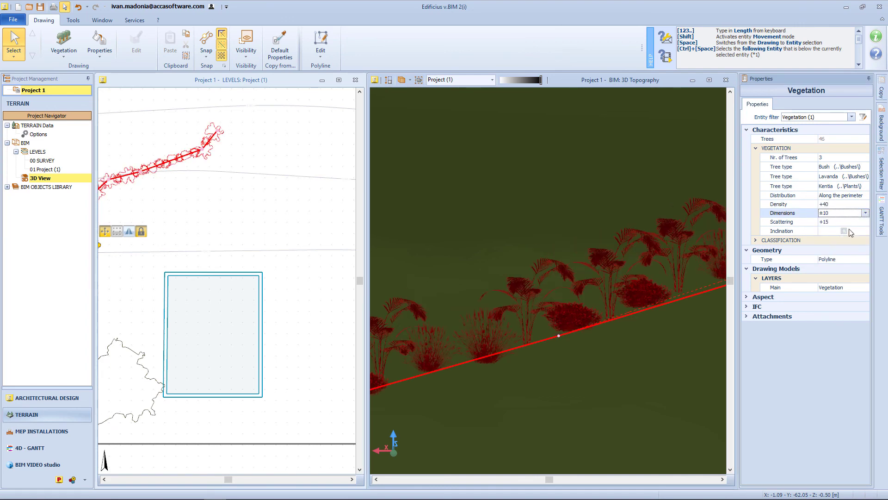
click(842, 222)
click(865, 222)
click(833, 265)
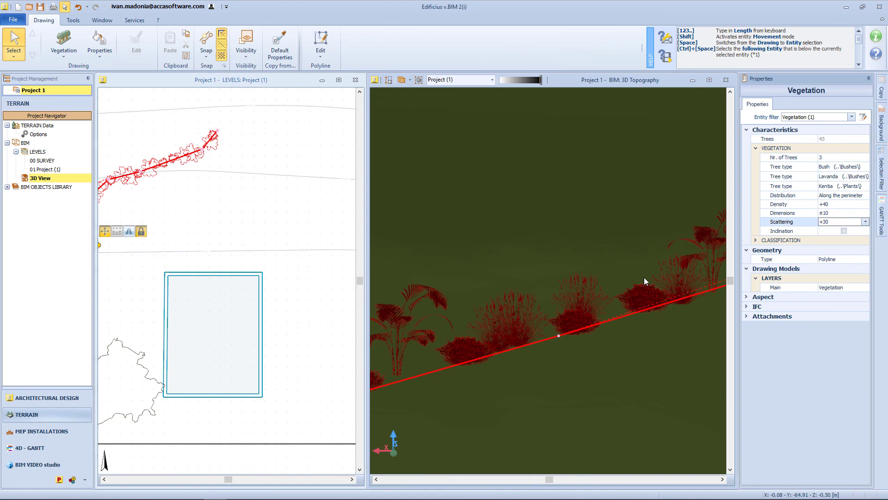
Start a new vegetation entity and set its distribution to On the surface
scroll(644, 277, down, 3)
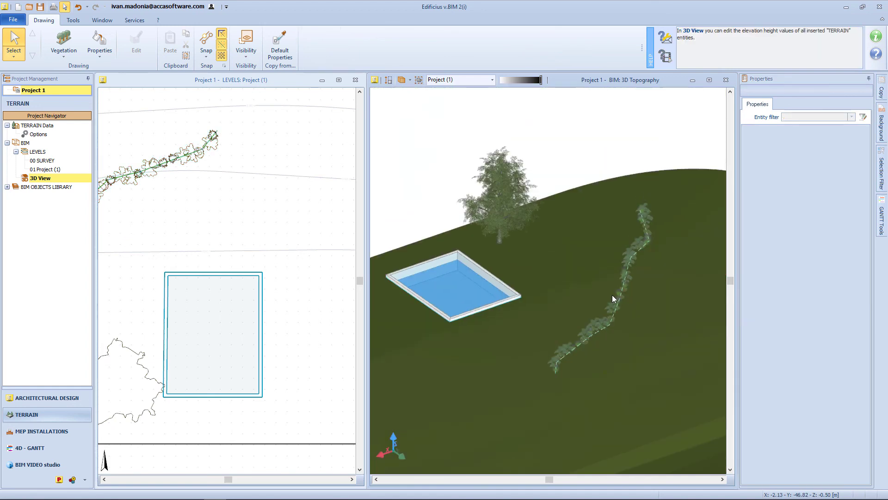
scroll(518, 300, up, 3)
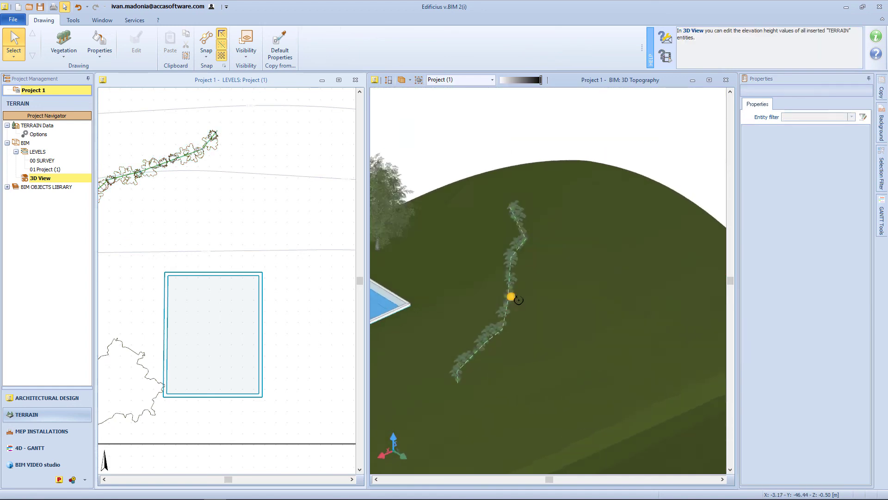
mouse_move(518, 300)
middle_down()
mouse_move(536, 257)
mouse_move(520, 299)
middle_up()
click(64, 40)
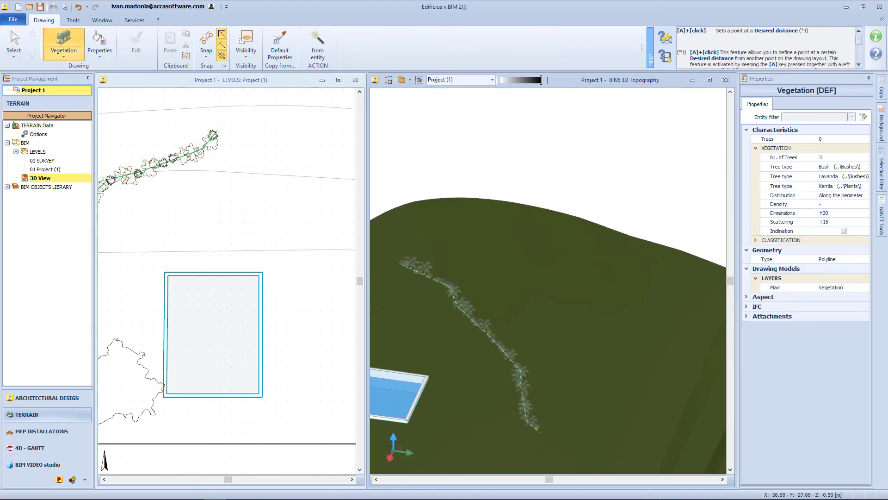
click(858, 196)
click(865, 195)
click(846, 210)
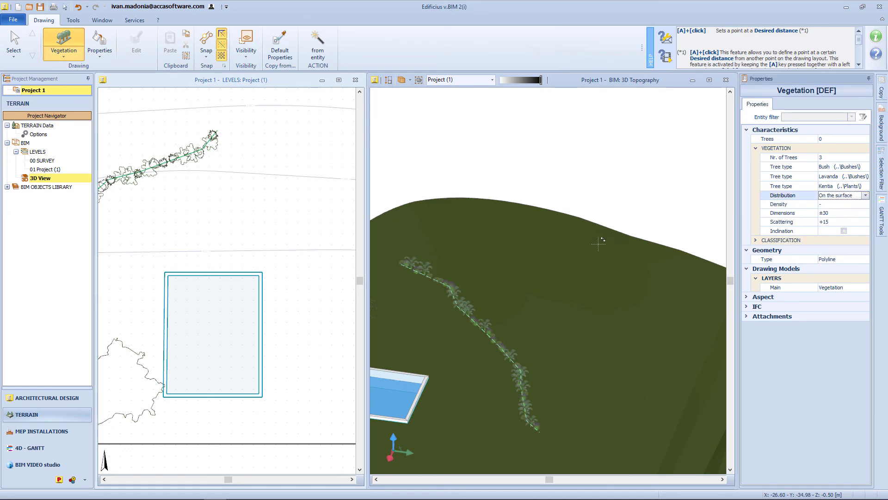
Draw a closed seven-point vegetation area on the hillside, just uphill of the existing plant row
click(440, 254)
click(479, 221)
click(581, 244)
click(629, 300)
click(630, 356)
click(590, 377)
click(453, 284)
click(343, 48)
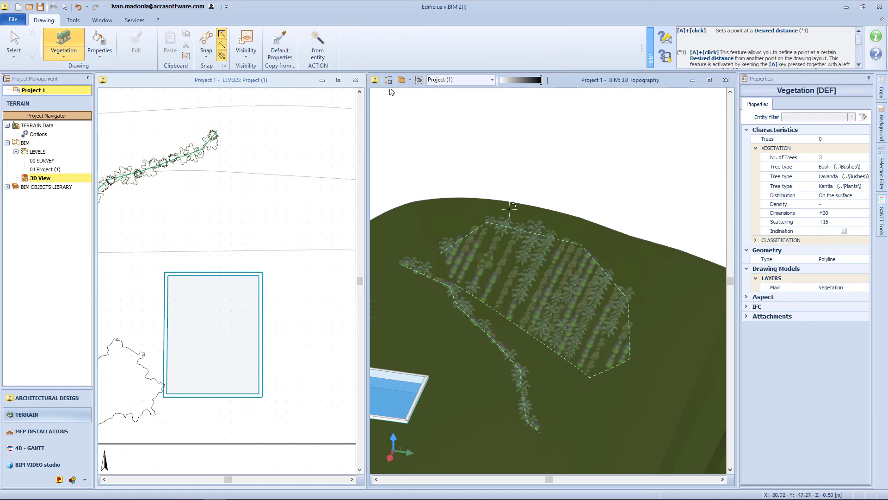
Select the new surface vegetation area on the hillside and set its density to +50
middle_drag(523, 258, 556, 343)
scroll(482, 260, up, 4)
key(Escape)
click(557, 346)
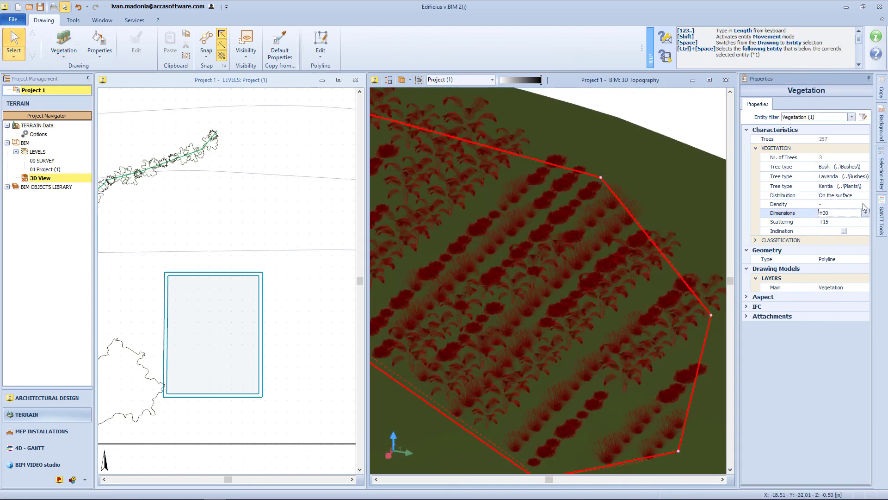
click(851, 205)
click(851, 205)
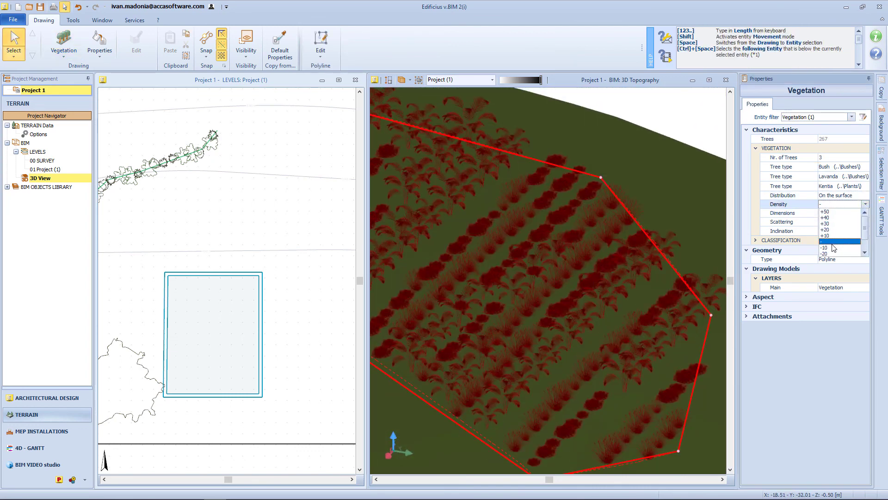
click(827, 211)
Open the dimensions variation choices for the surface vegetation area
click(838, 213)
click(838, 213)
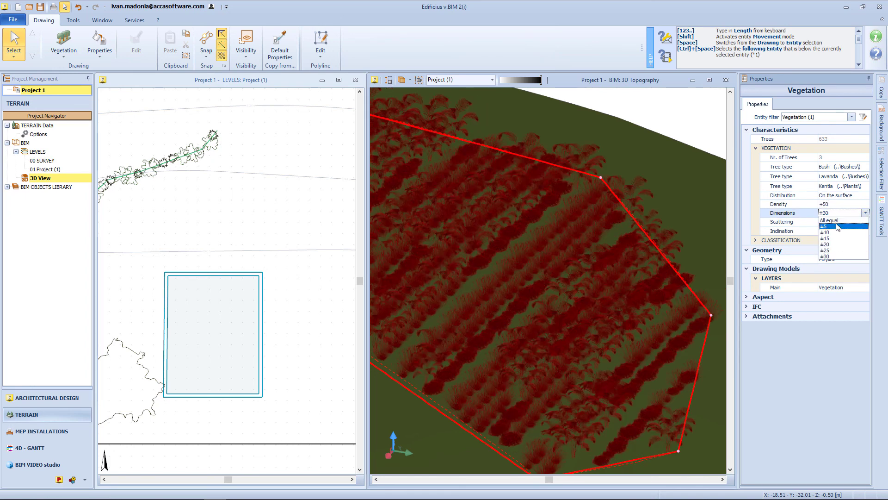